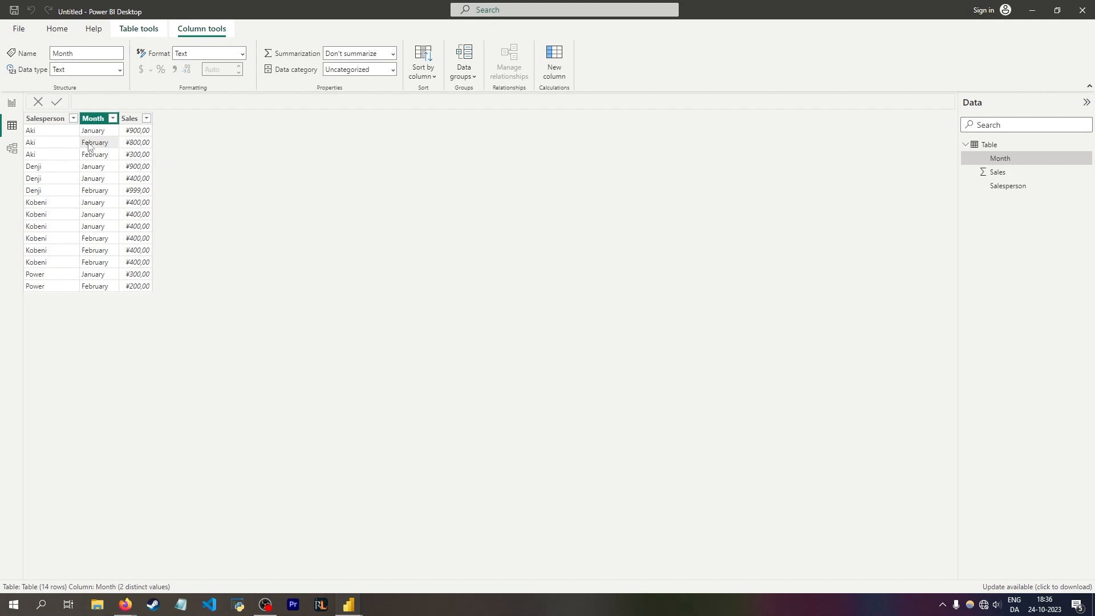
- Create a calculated table named SummarizeOne with a SUMMARIZE formula that takes 'Table' as its source
{"action": "left_click", "coordinate": [44, 134]}
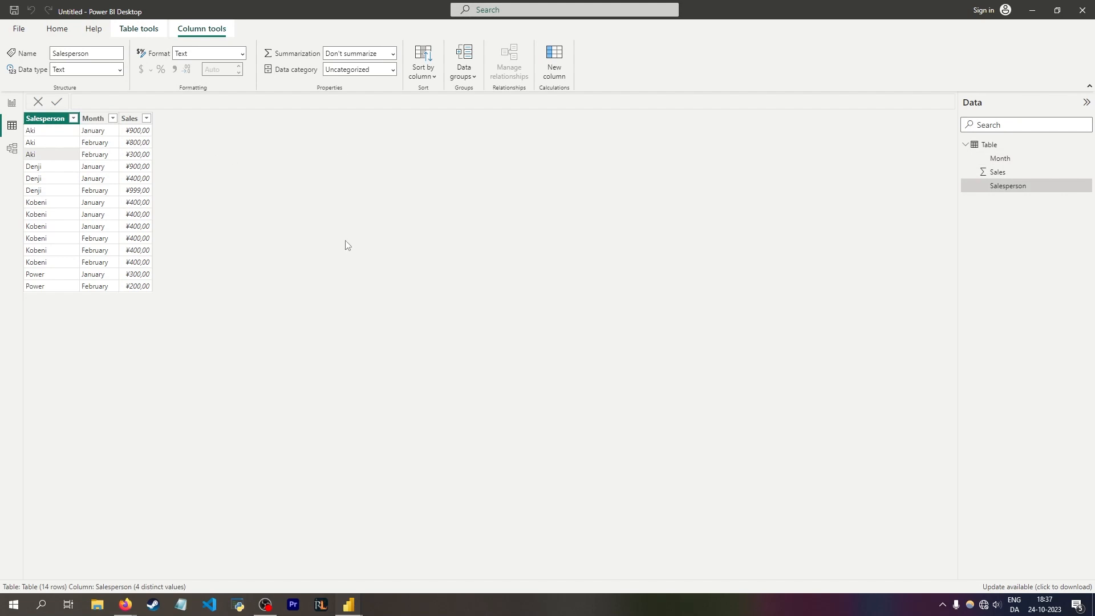
{"action": "left_click", "coordinate": [57, 29]}
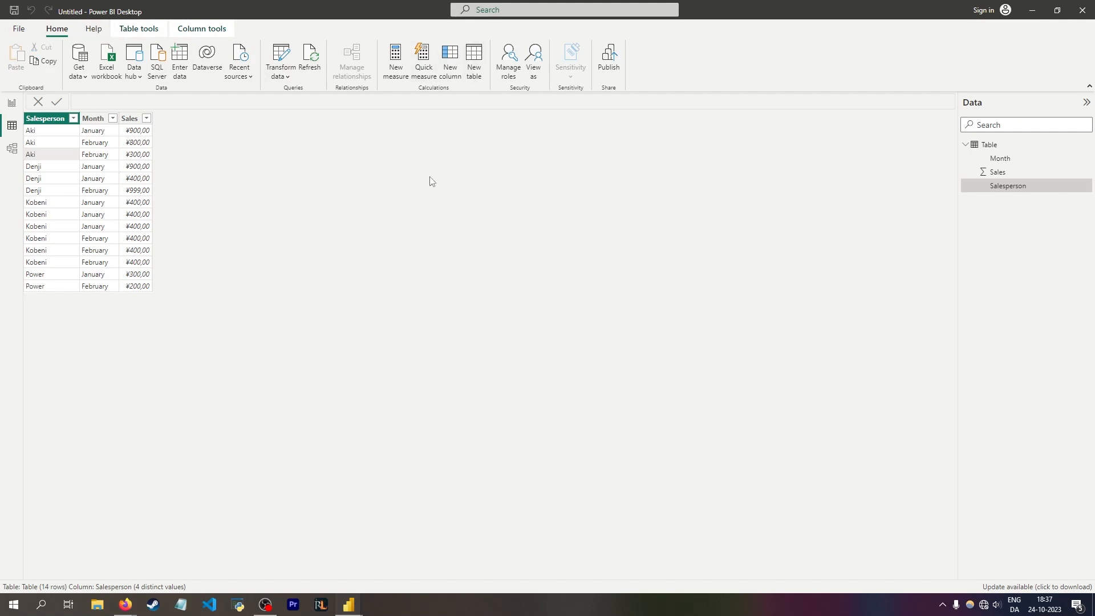
{"action": "left_click", "coordinate": [474, 61]}
{"action": "type", "text": "SummarizeOne = SUMMARIZE("}
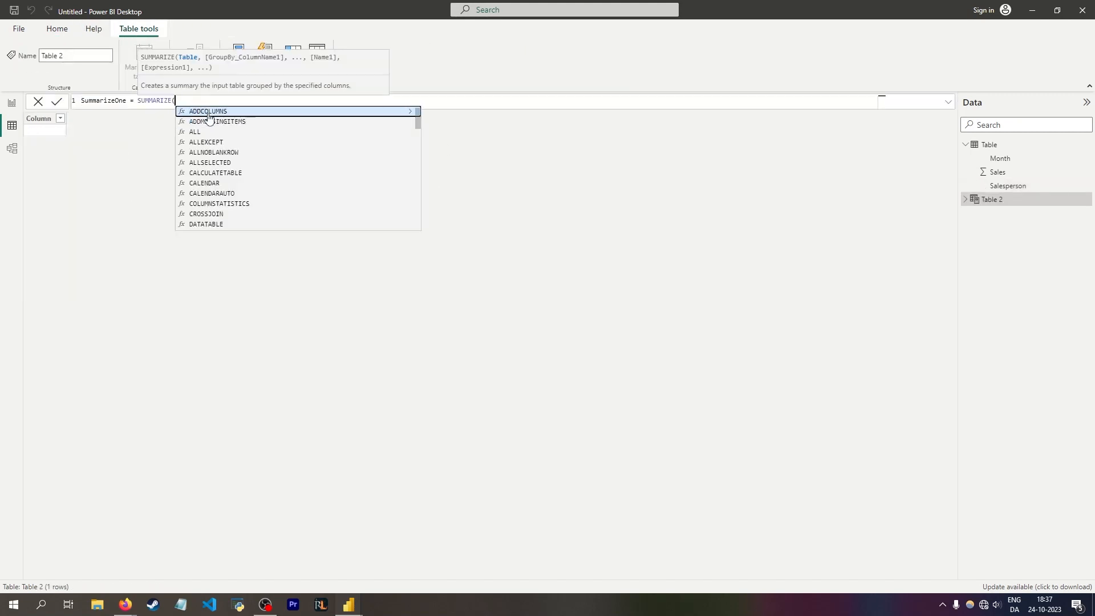
{"action": "type", "text": "'Table'"}
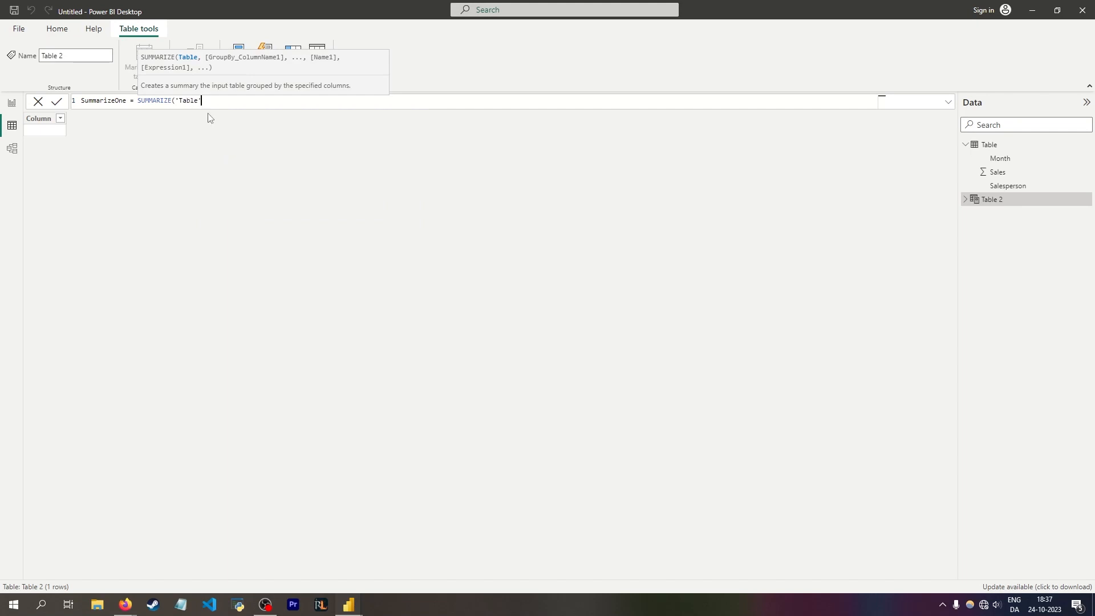
{"action": "type", "text": ","}
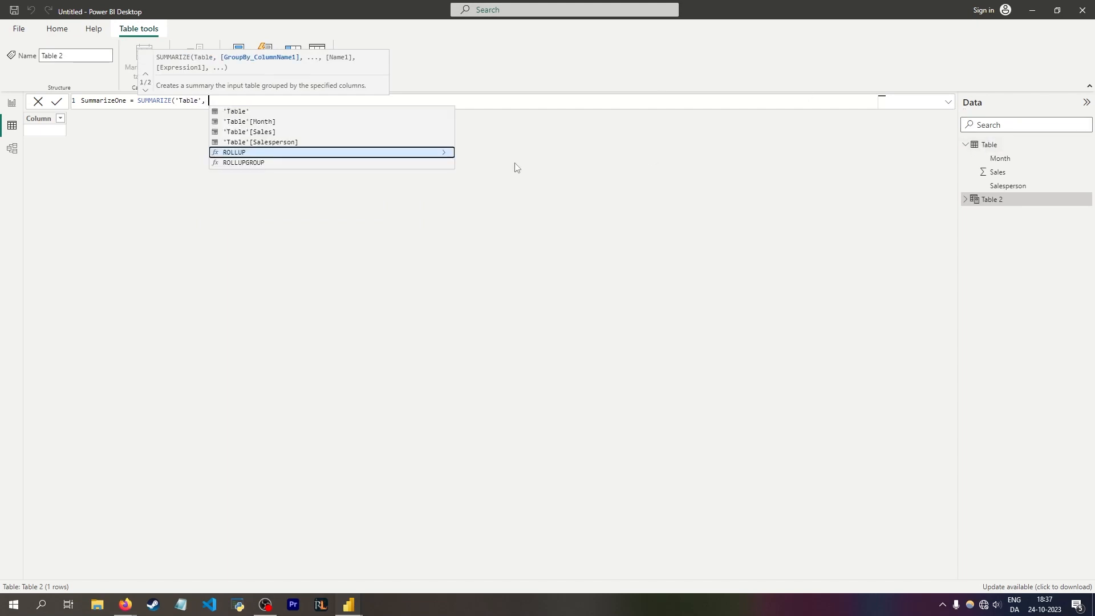
- Group the SUMMARIZE formula by 'Table'[Salesperson] and 'Table'[Month], close it and commit it
{"action": "key", "text": "Up"}
{"action": "key", "text": "Tab"}
{"action": "type", "text": ","}
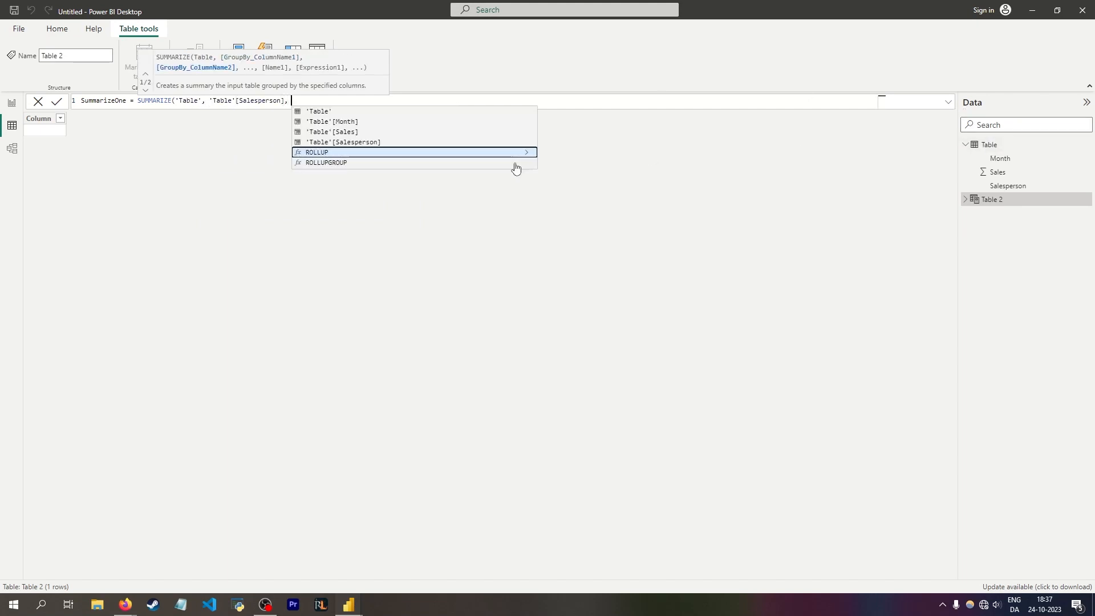
{"action": "key", "text": "Up"}
{"action": "key", "text": "Up"}
{"action": "key", "text": "Up"}
{"action": "key", "text": "Tab"}
{"action": "type", "text": ")"}
{"action": "key", "text": "Return"}
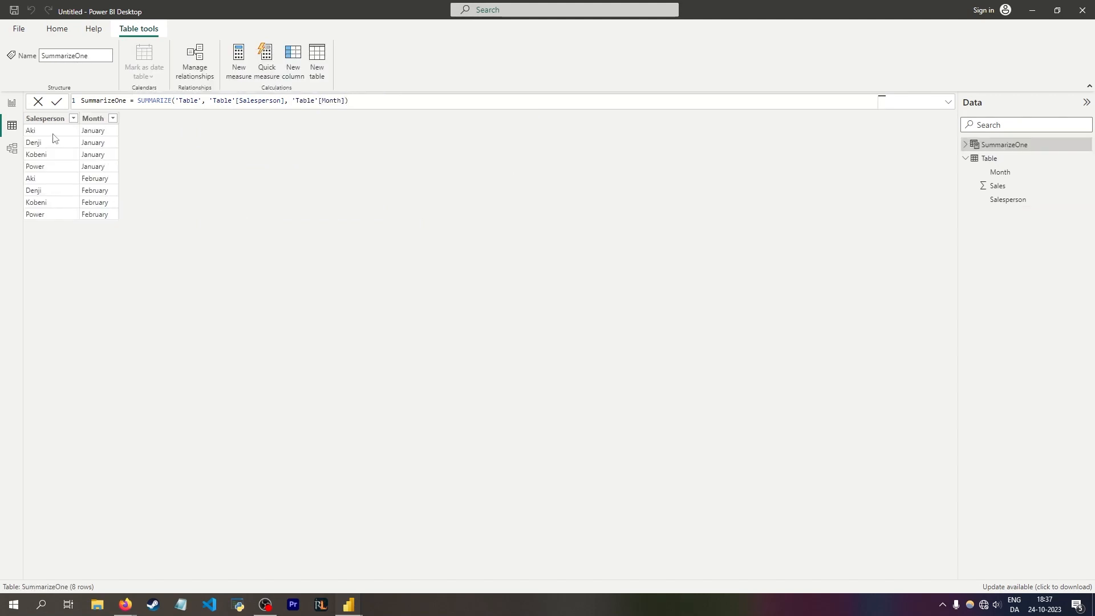
- Sort the SummarizeOne table by Salesperson in ascending order and view the source Table for comparison
{"action": "left_click", "coordinate": [73, 118]}
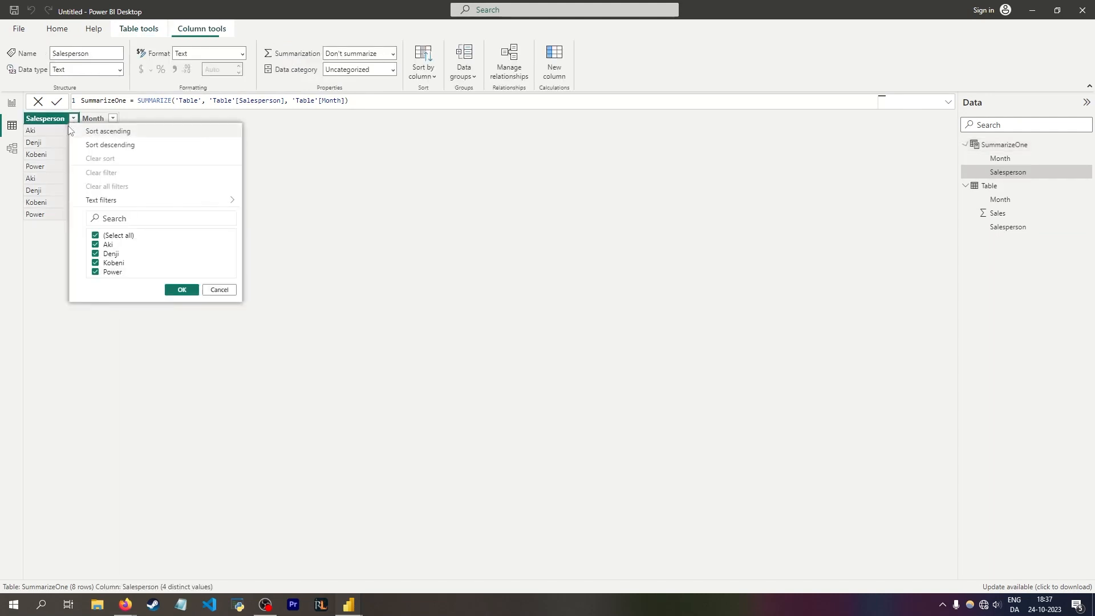
{"action": "left_click", "coordinate": [97, 134]}
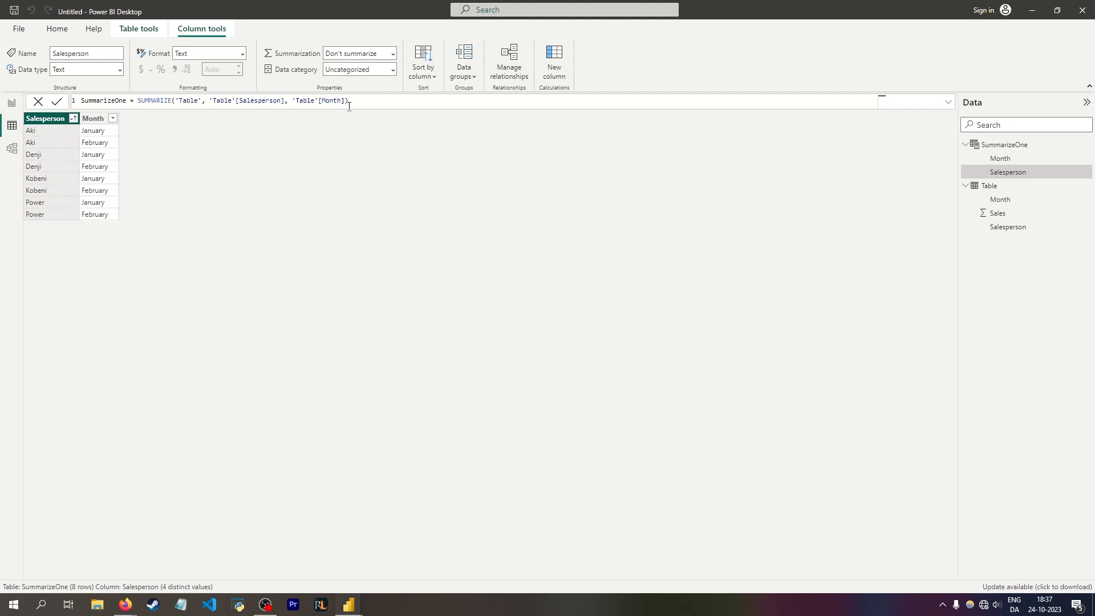
{"action": "left_click", "coordinate": [987, 186]}
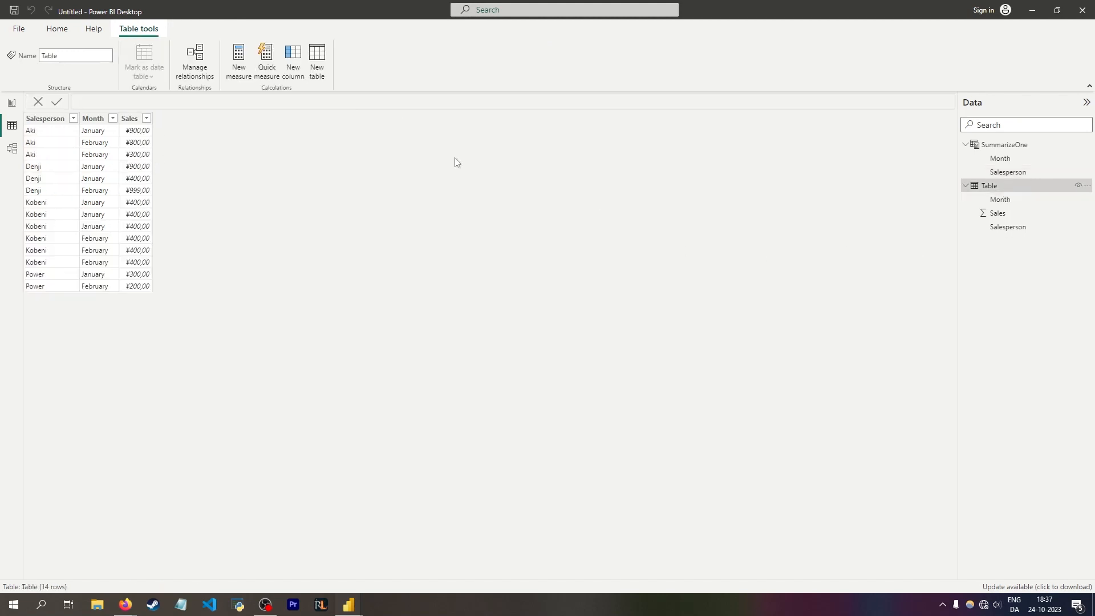
- Extend the SummarizeOne SUMMARIZE formula with a column named "salesasda" calculated as SUM('Table'[Sales])
{"action": "left_click", "coordinate": [978, 145]}
{"action": "left_click", "coordinate": [345, 100]}
{"action": "type", "text": ", "}
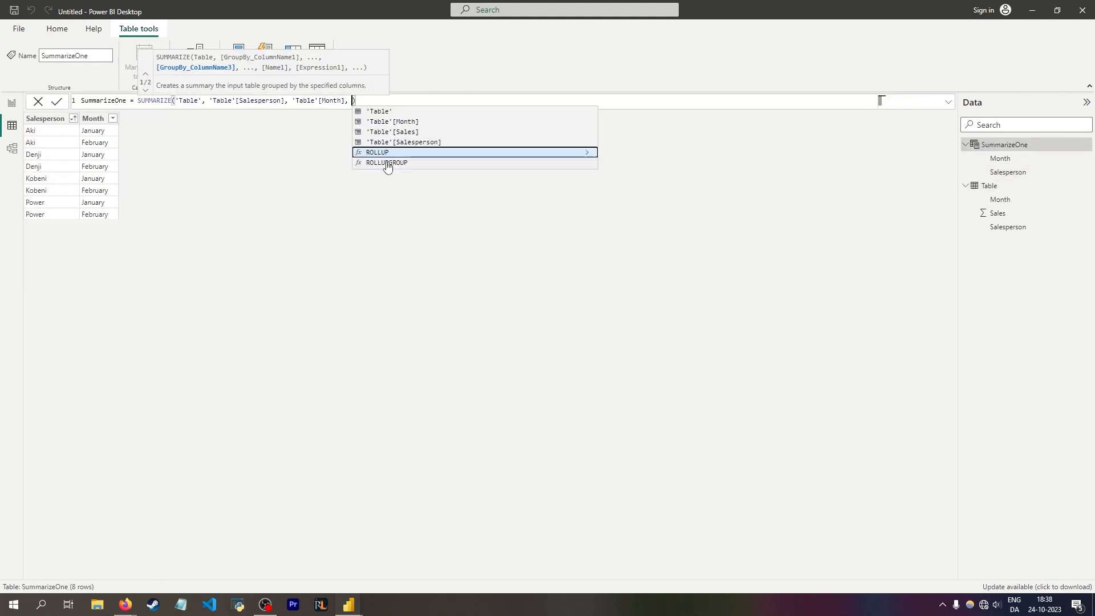
{"action": "type", "text": "\"sales"}
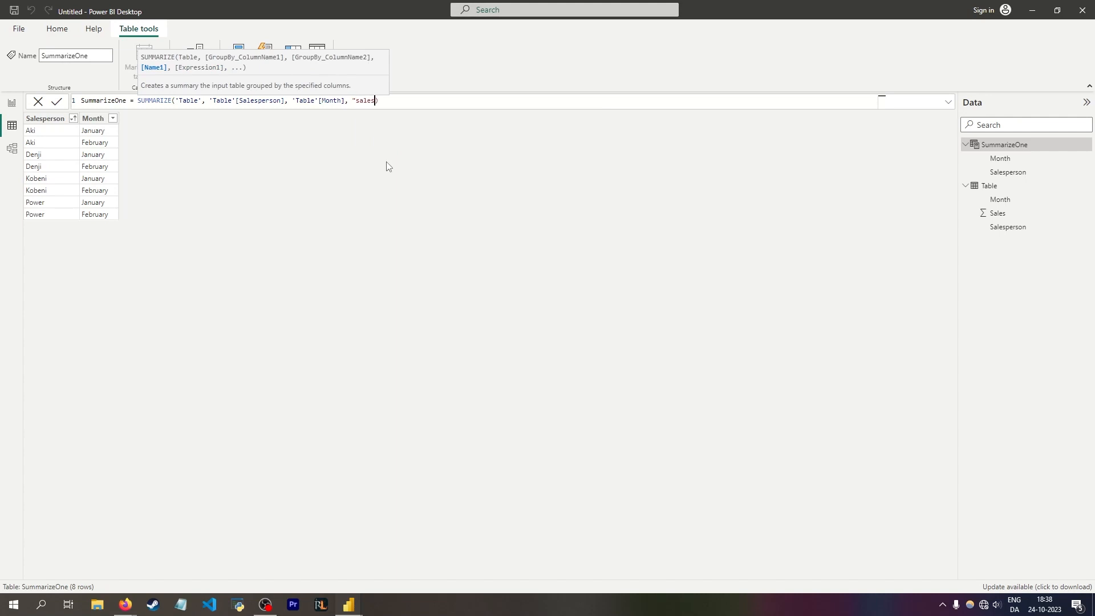
{"action": "type", "text": "asda\","}
{"action": "type", "text": "SUM("}
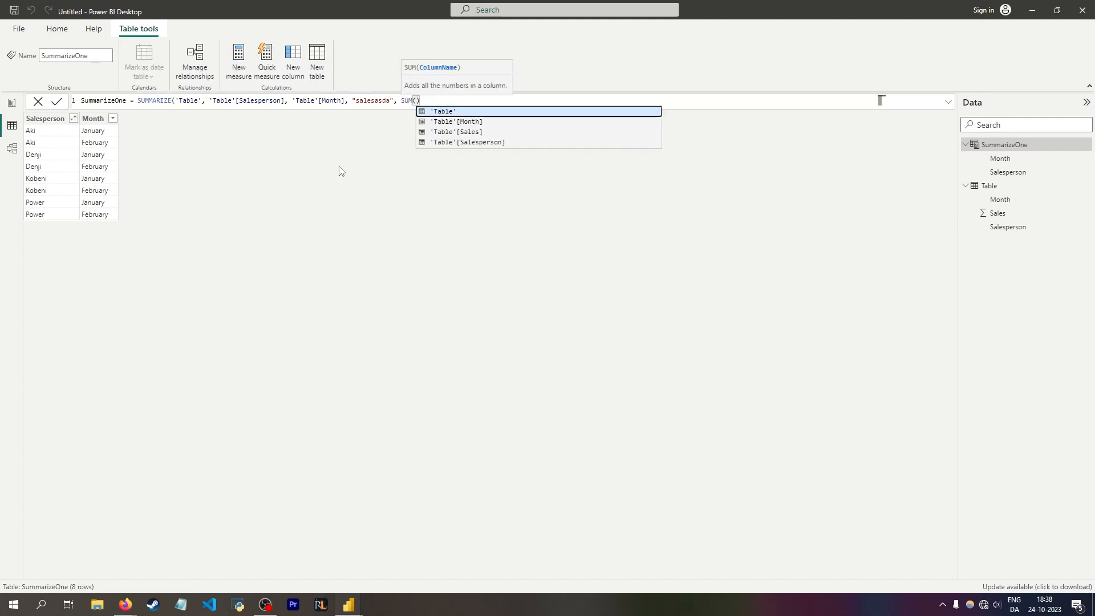
{"action": "key", "text": "Down"}
{"action": "key", "text": "Down"}
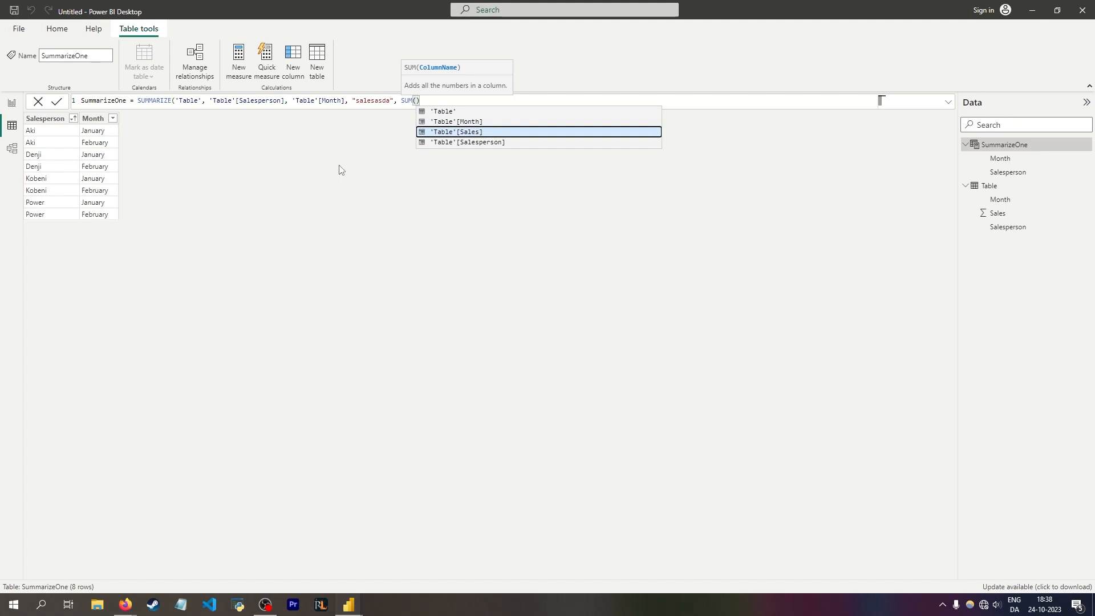
{"action": "key", "text": "Tab"}
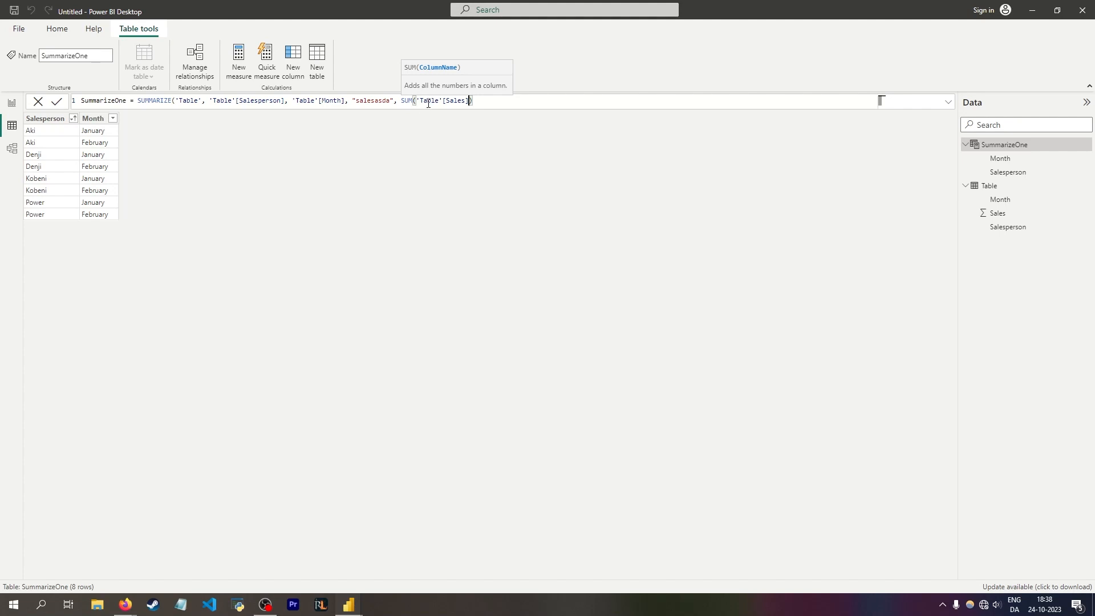
{"action": "left_click", "coordinate": [485, 104]}
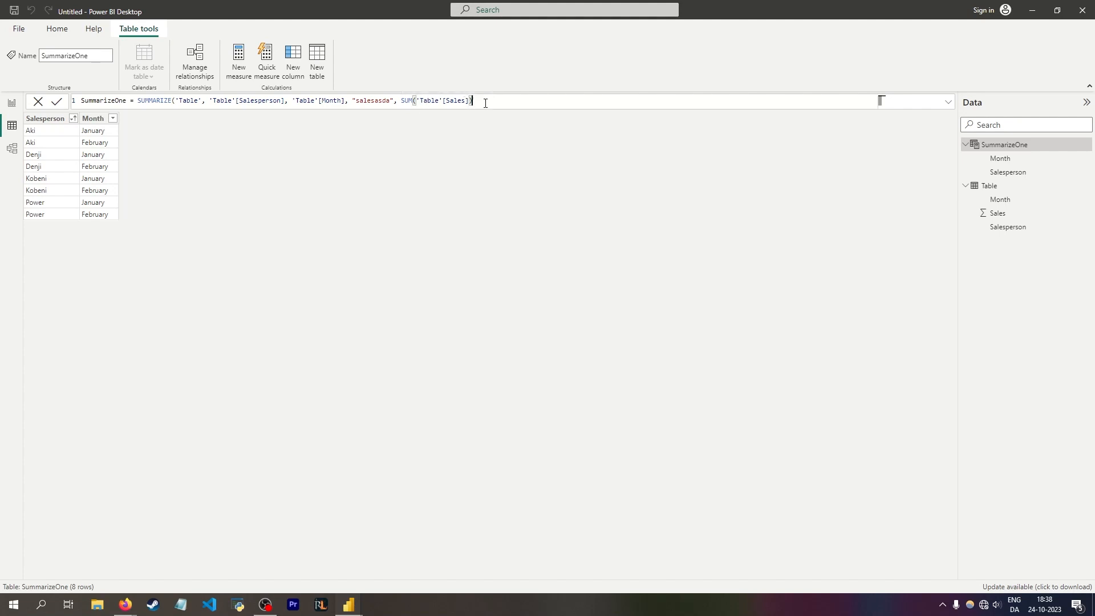
{"action": "type", "text": ")"}
{"action": "key", "text": "Return"}
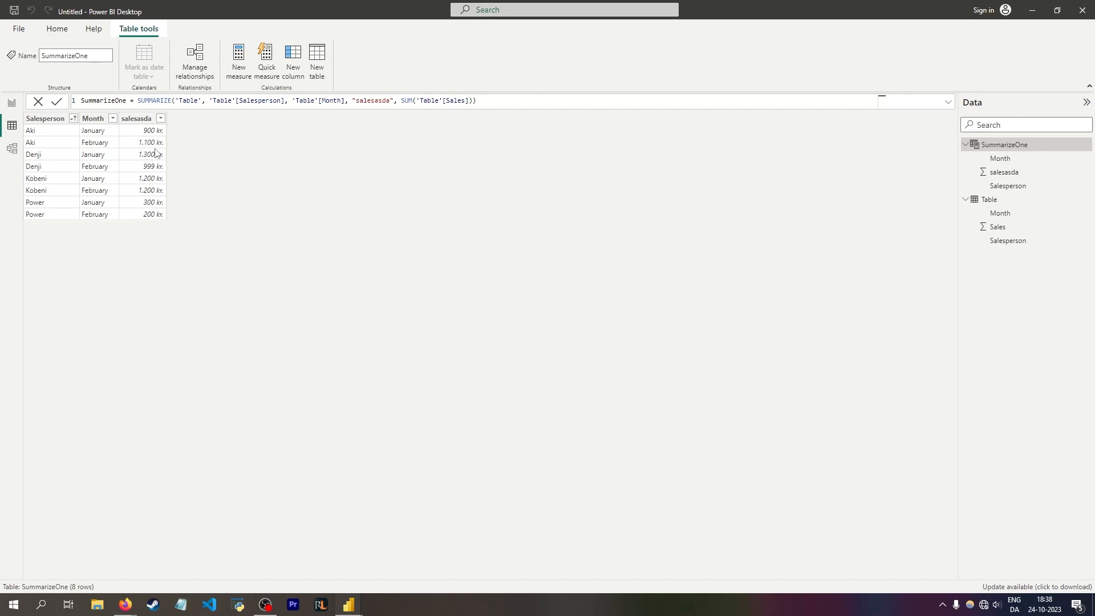
- Compare the Salesperson, Month and Sales rows of the source Table with the salesasda column in SummarizeOne
{"action": "left_click", "coordinate": [990, 200]}
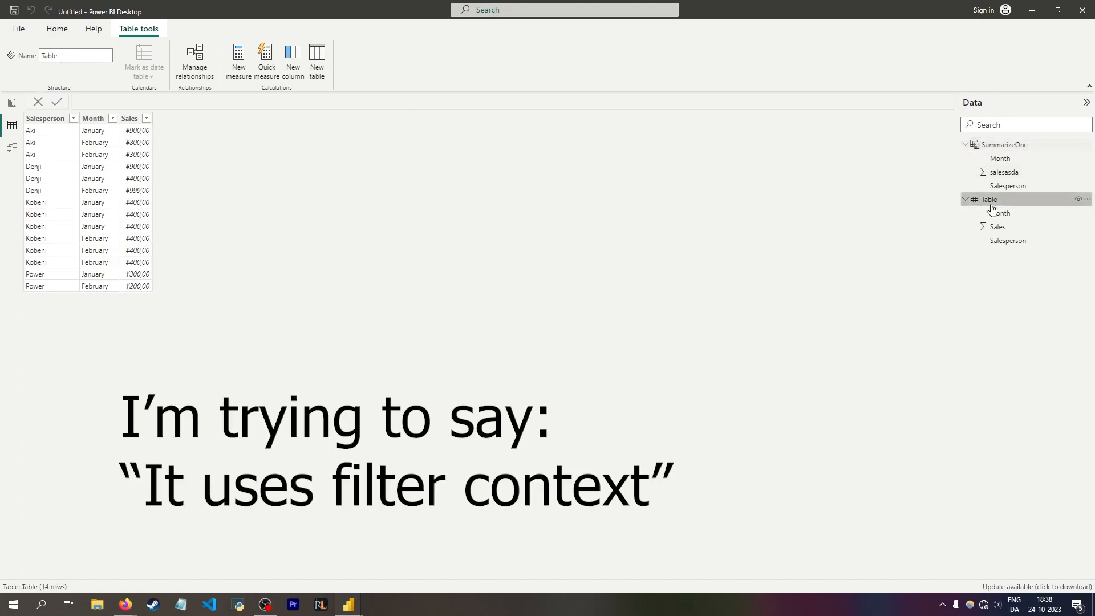
{"action": "left_click", "coordinate": [64, 143]}
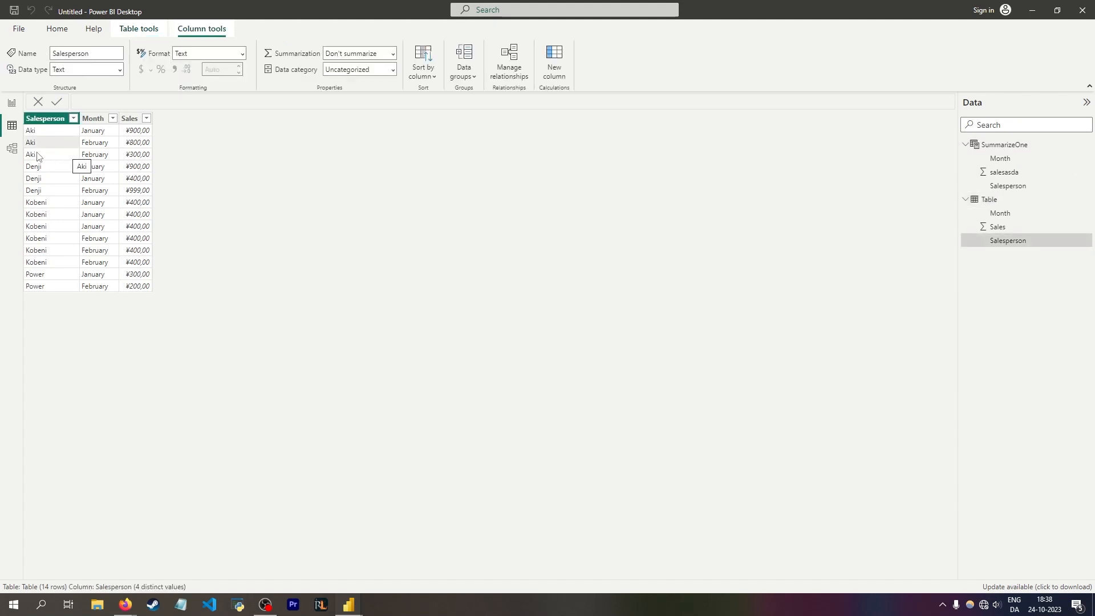
{"action": "left_click", "coordinate": [99, 148]}
{"action": "left_click", "coordinate": [140, 150]}
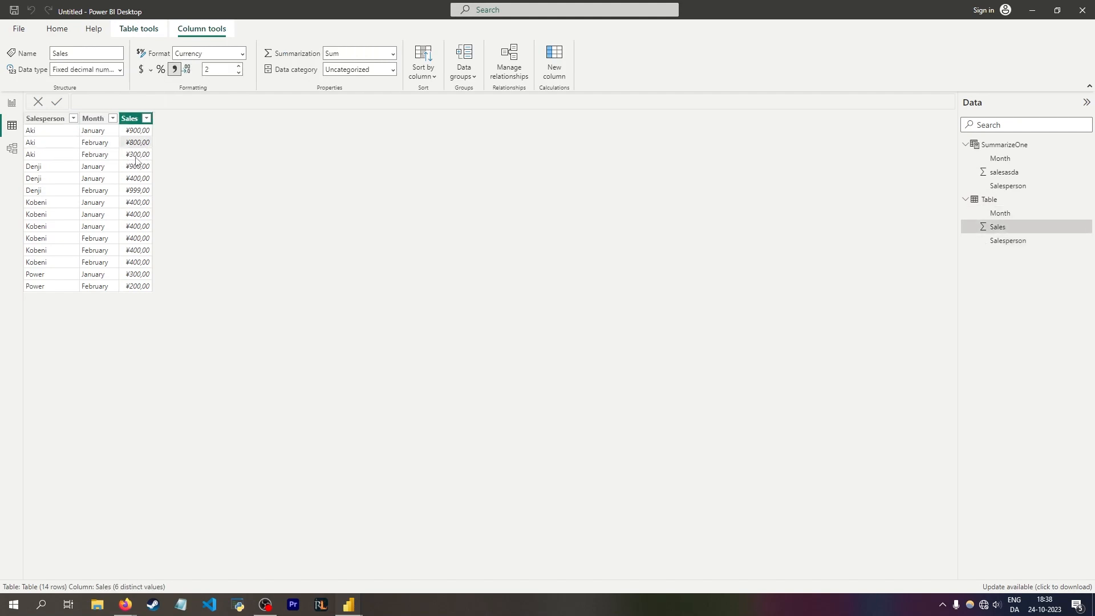
{"action": "left_click", "coordinate": [1046, 146]}
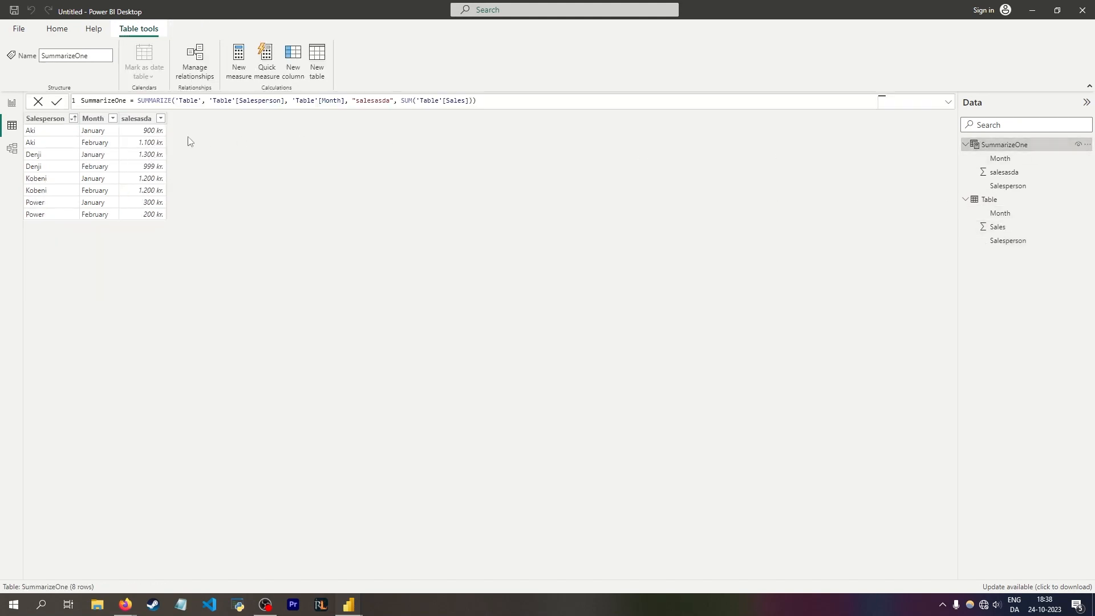
{"action": "left_click", "coordinate": [147, 142]}
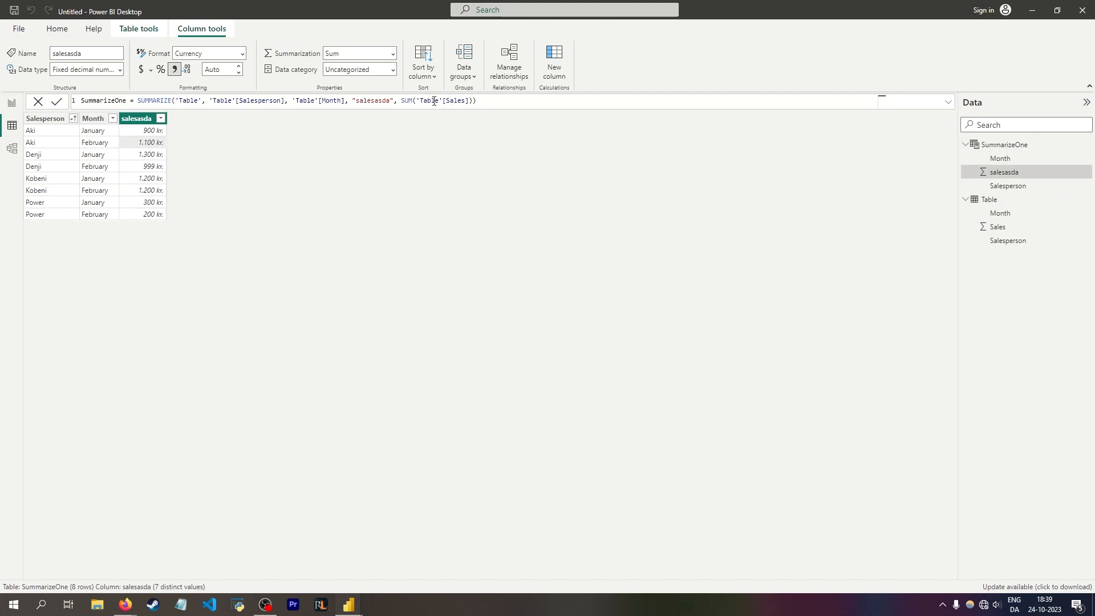
- Remove the "salesasda" column and its SUM('Table'[Sales]) expression from the SummarizeOne formula and commit the change
{"action": "left_click_drag", "start_coordinate": [401, 101], "coordinate": [472, 101]}
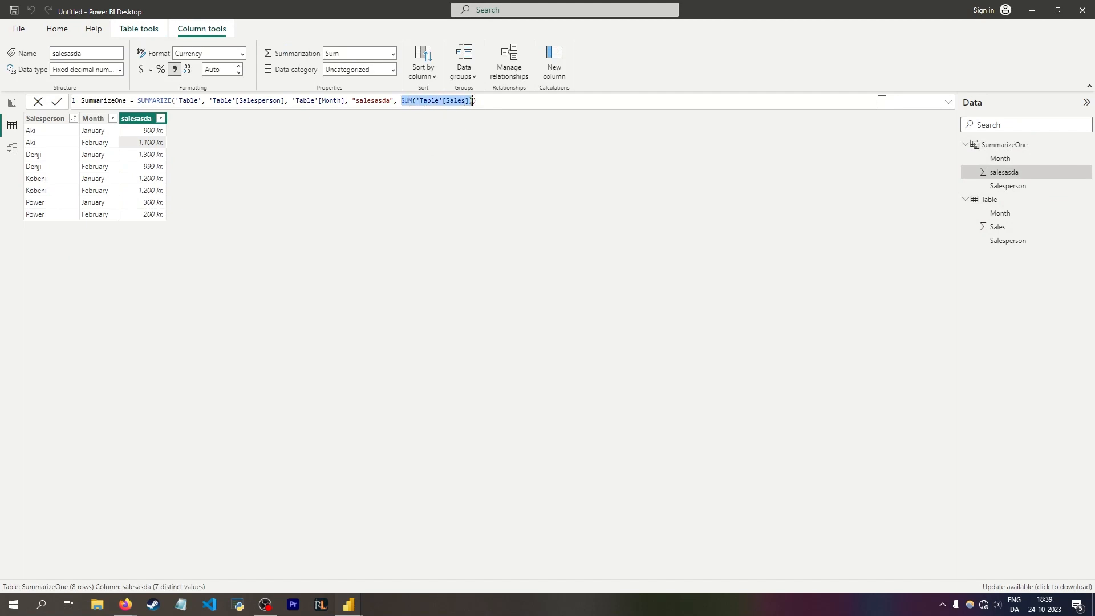
{"action": "key", "text": "BackSpace"}
{"action": "key", "text": "BackSpace"}
{"action": "key", "text": "BackSpace"}
{"action": "key", "text": "BackSpace"}
{"action": "key", "text": "BackSpace"}
{"action": "key", "text": "BackSpace"}
{"action": "key", "text": "BackSpace"}
{"action": "key", "text": "BackSpace"}
{"action": "key", "text": "BackSpace"}
{"action": "key", "text": "BackSpace"}
{"action": "key", "text": "BackSpace"}
{"action": "key", "text": "BackSpace"}
{"action": "key", "text": "BackSpace"}
{"action": "key", "text": "BackSpace"}
{"action": "key", "text": "BackSpace"}
{"action": "key", "text": "BackSpace"}
{"action": "key", "text": "Return"}
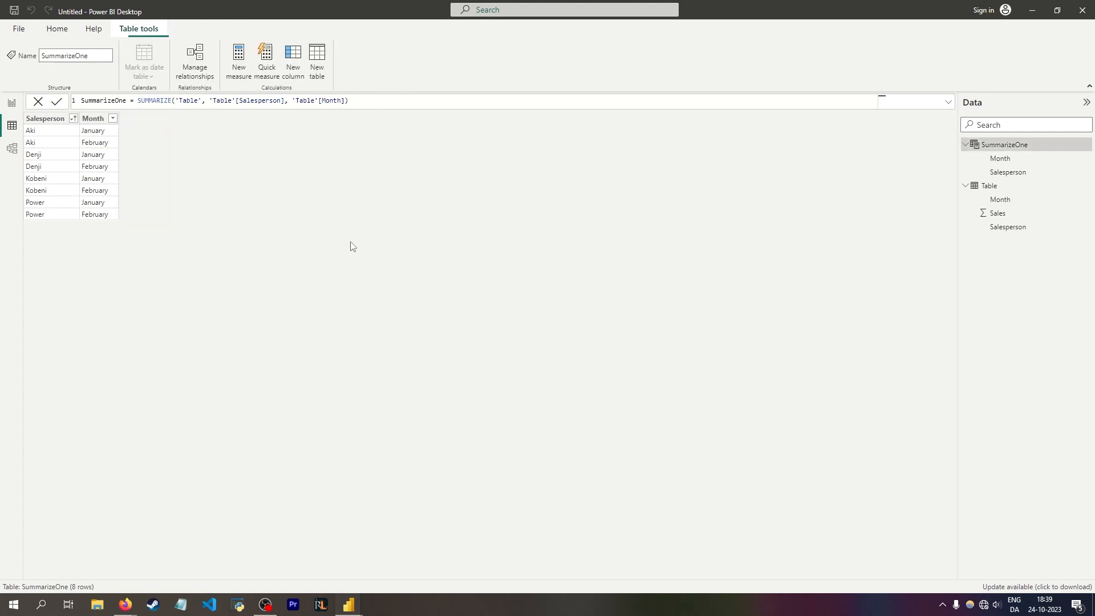
- Nest the SUMMARIZE expression on its own line as the table argument of an ADDCOLUMNS function
{"action": "left_click", "coordinate": [139, 104]}
{"action": "type", "text": "ADDCOLUMNS("}
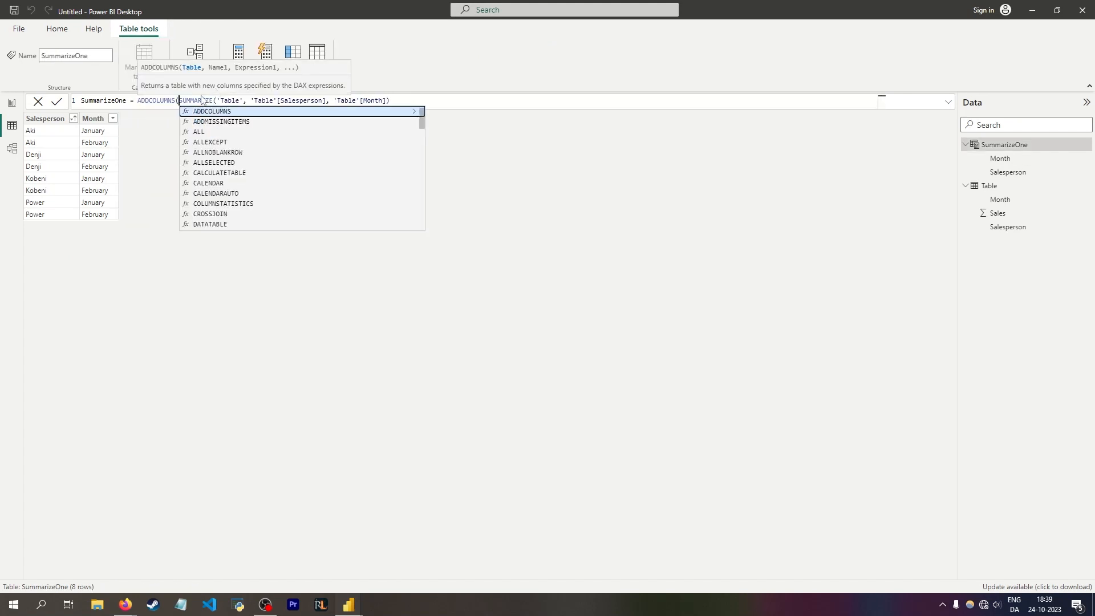
{"action": "key", "text": "shift+Return"}
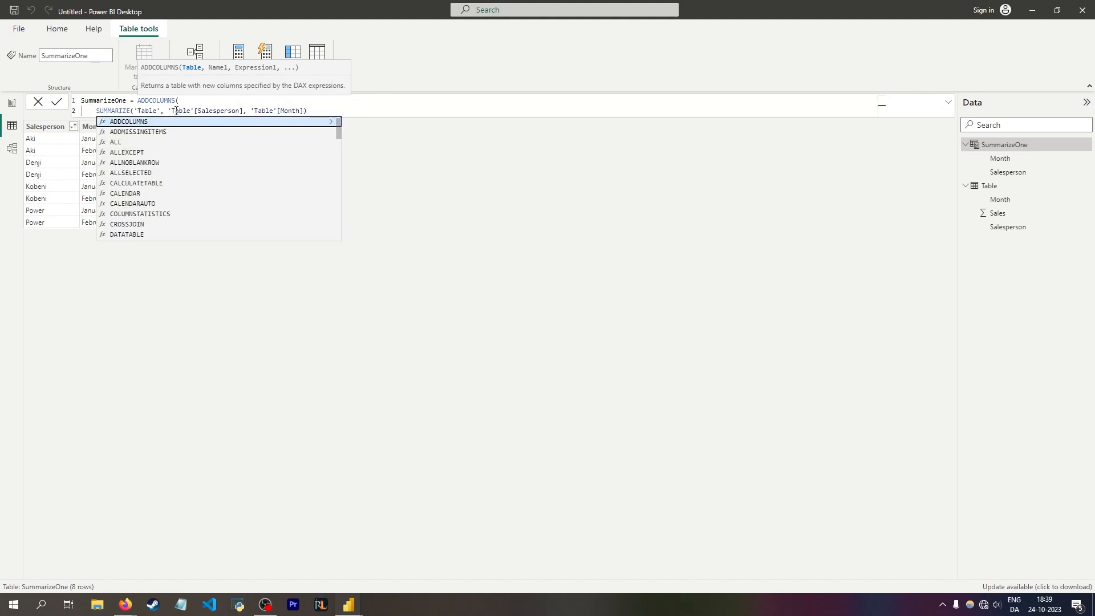
{"action": "left_click", "coordinate": [317, 111]}
{"action": "type", "text": ","}
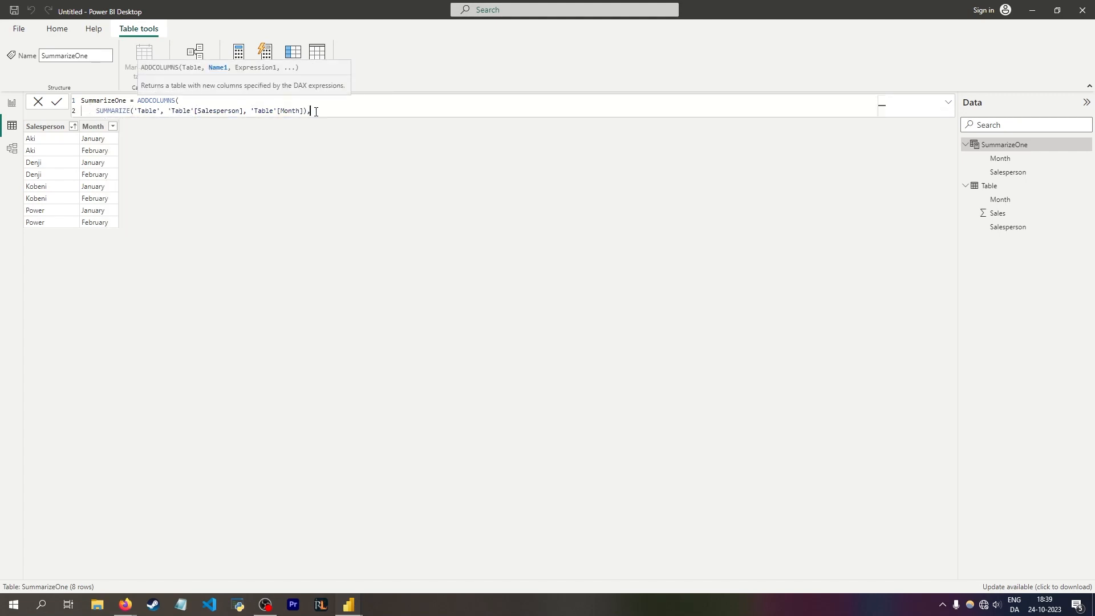
- Add a column named "sum of sales" calculated as SUM('Table'[Sales]) to the ADDCOLUMNS formula and commit it
{"action": "key", "text": "shift+Return"}
{"action": "type", "text": "\"sum "}
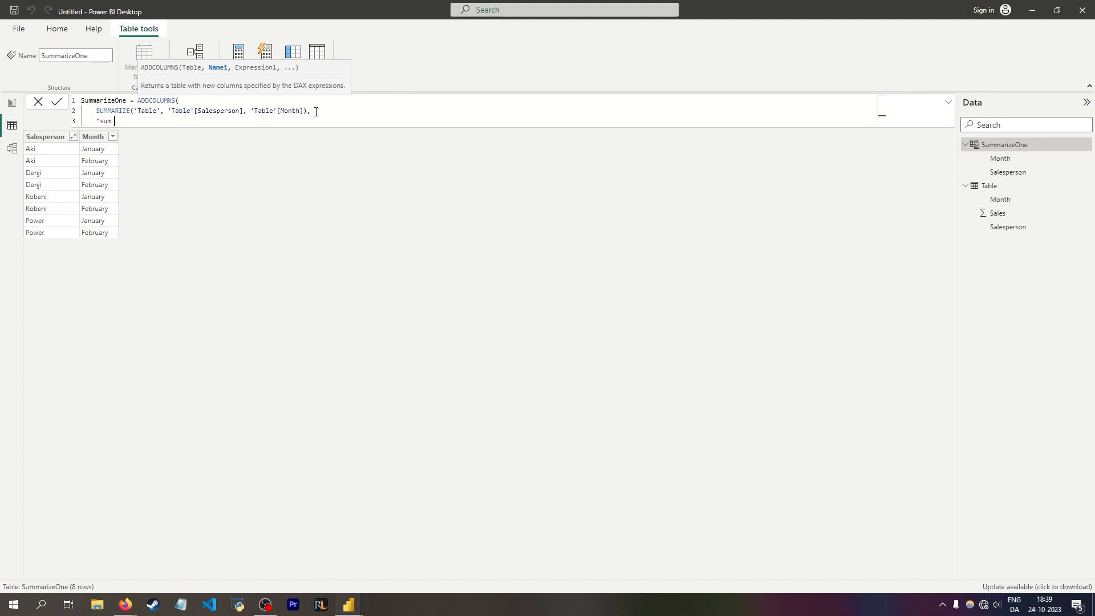
{"action": "type", "text": "of sales\", SUM("}
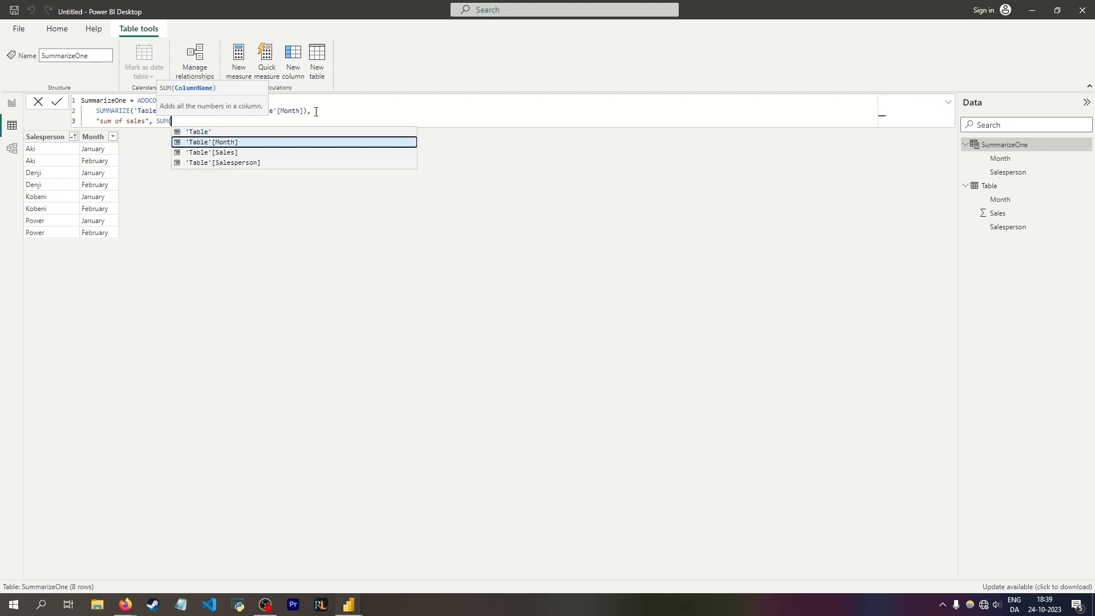
{"action": "key", "text": "Down"}
{"action": "key", "text": "Down"}
{"action": "key", "text": "Tab"}
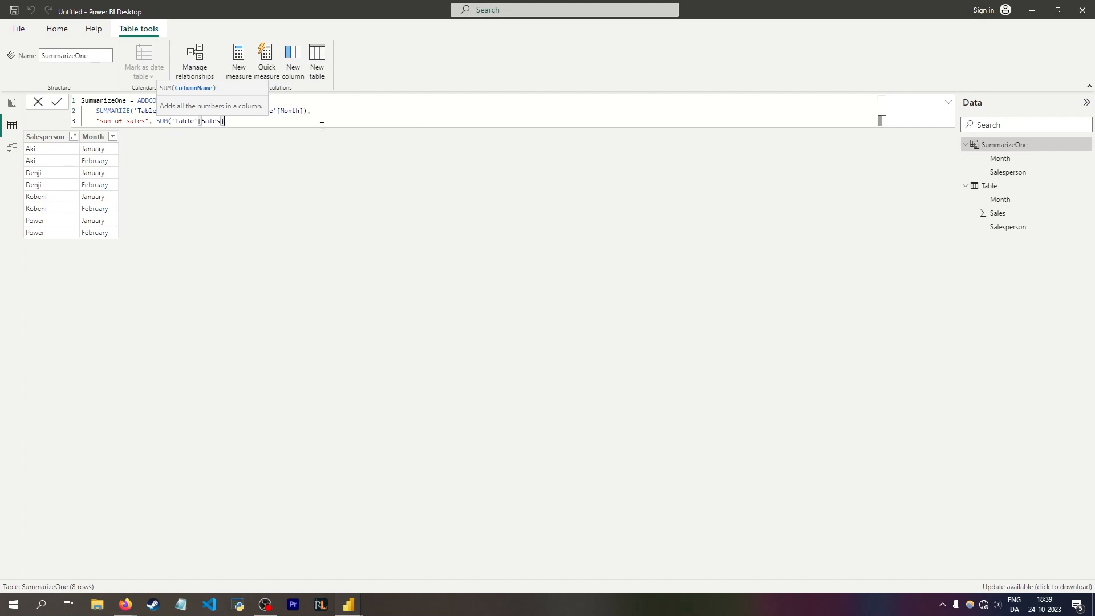
{"action": "type", "text": "))"}
{"action": "key", "text": "Return"}
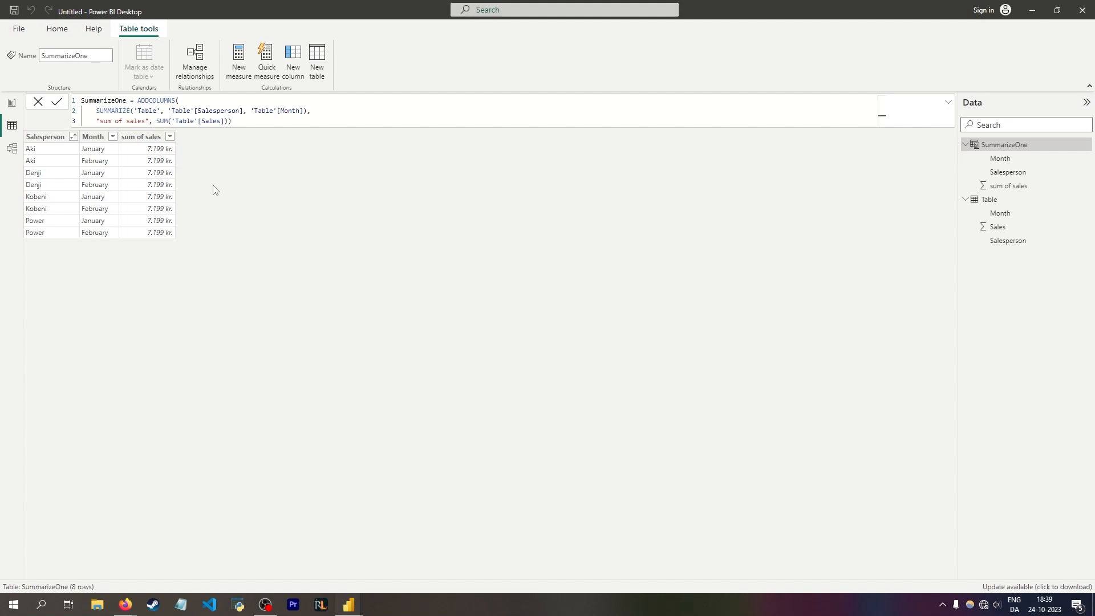
{"action": "left_click_drag", "start_coordinate": [138, 100], "coordinate": [226, 121]}
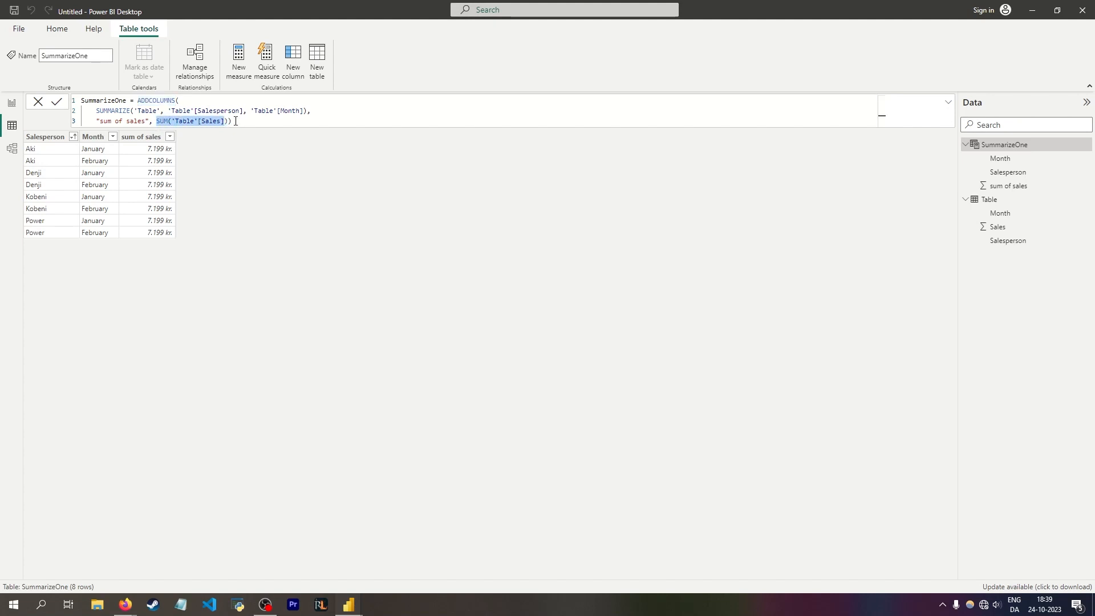
{"action": "left_click", "coordinate": [202, 164]}
{"action": "left_click", "coordinate": [164, 120]}
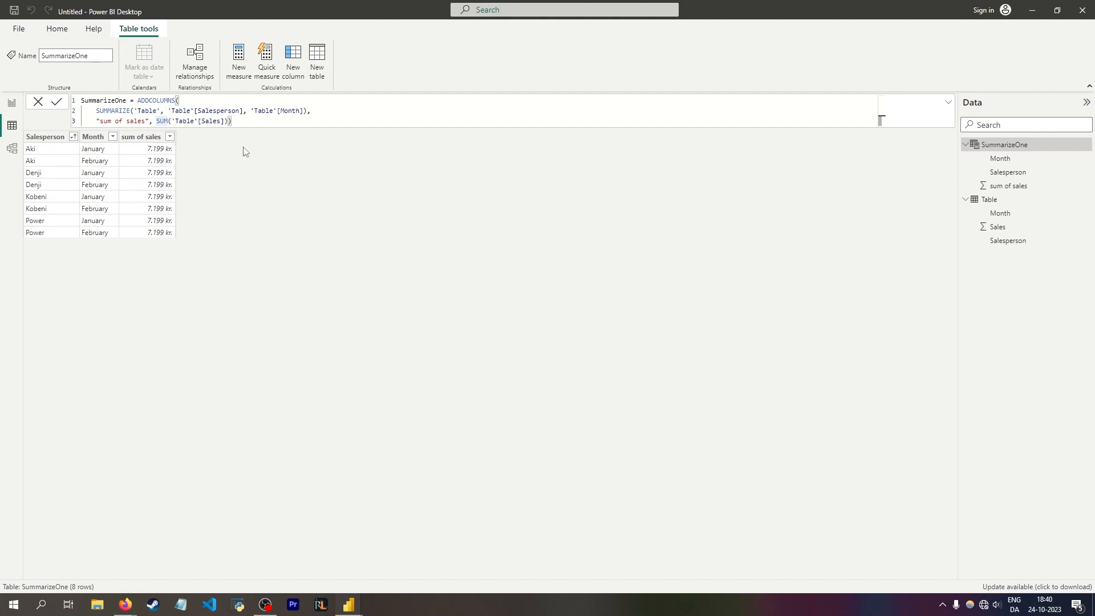
{"action": "left_click_drag", "start_coordinate": [157, 120], "coordinate": [234, 118]}
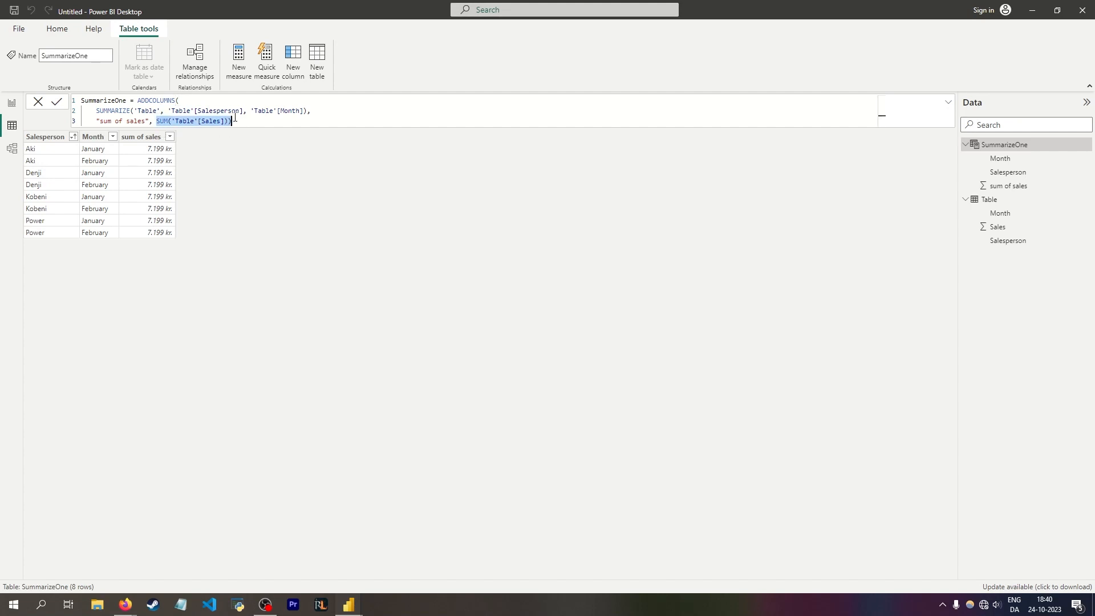
- Wrap the SUM('Table'[Sales]) expression of the "sum of sales" column in CALCULATE and commit the formula
{"action": "left_click", "coordinate": [157, 120]}
{"action": "type", "text": "CALCULATE("}
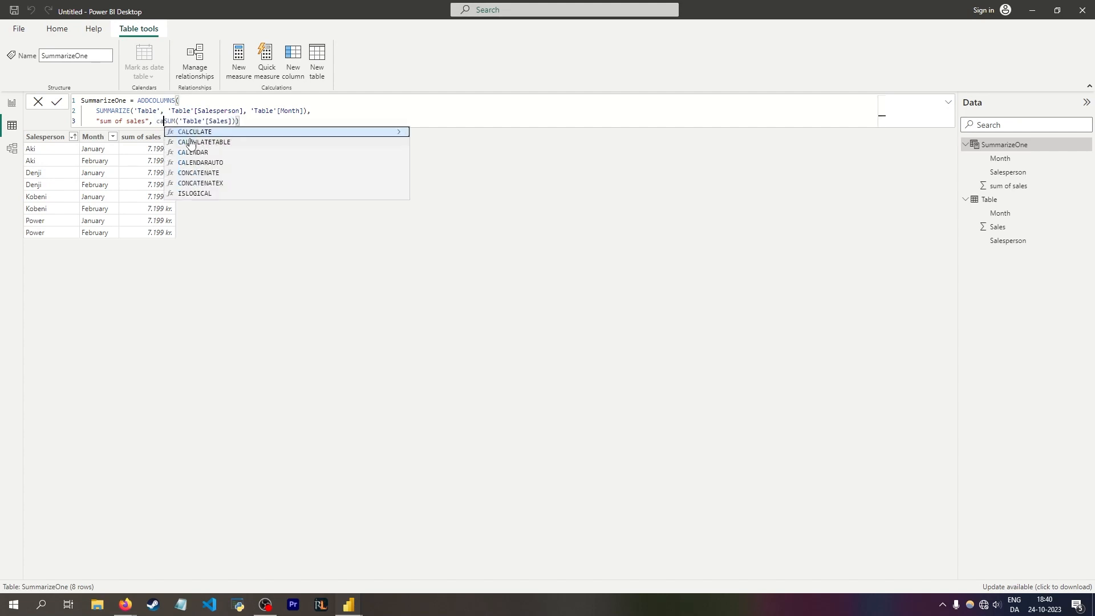
{"action": "left_click", "coordinate": [300, 122]}
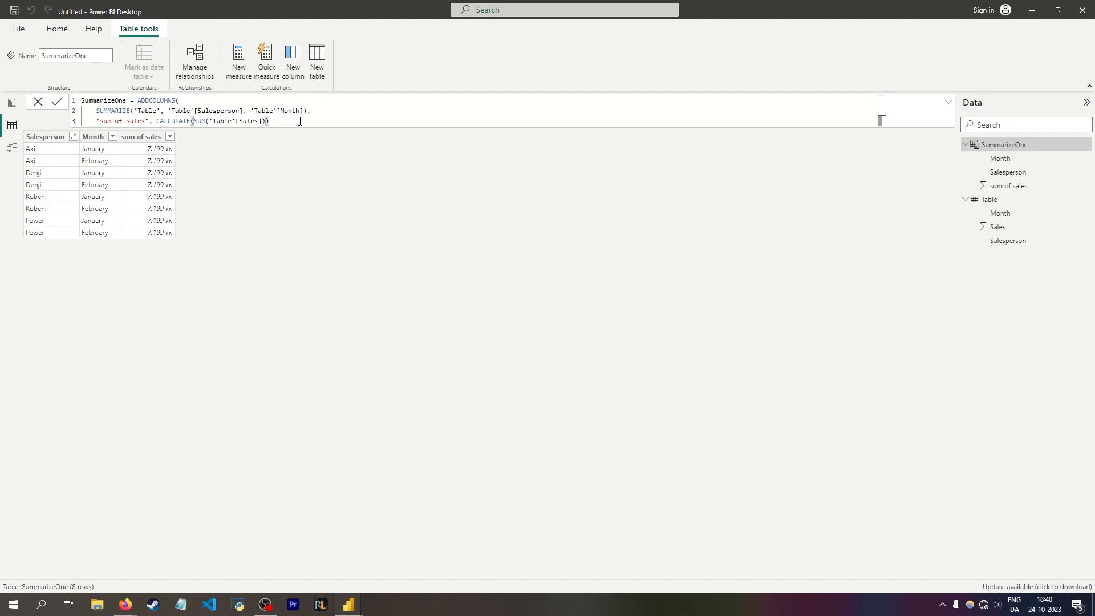
{"action": "type", "text": ")"}
{"action": "key", "text": "Return"}
{"action": "left_click", "coordinate": [67, 155]}
{"action": "left_click", "coordinate": [109, 164]}
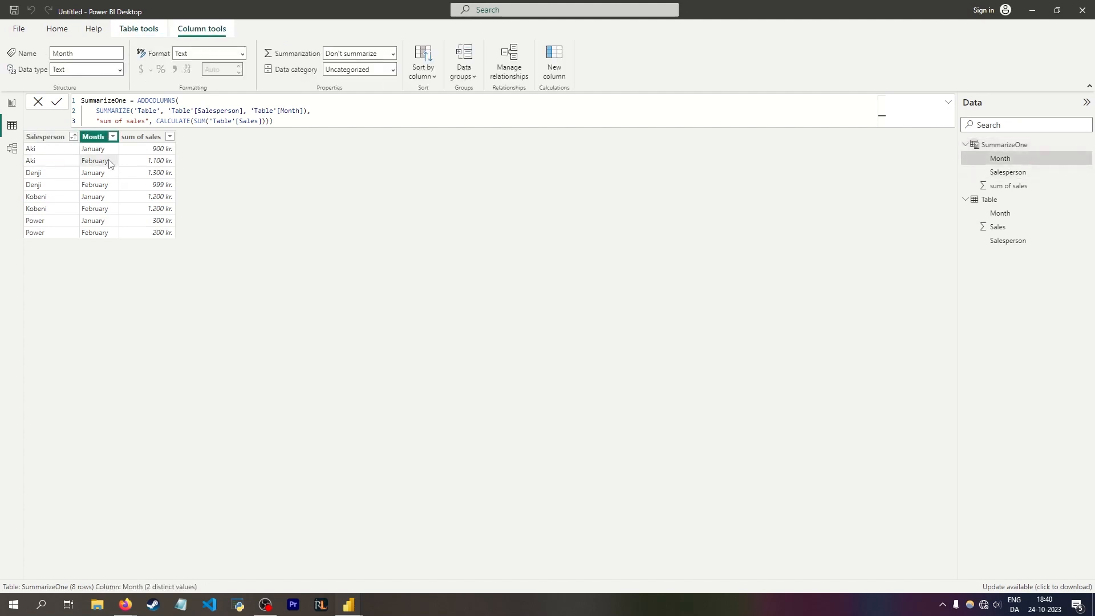
{"action": "left_click", "coordinate": [153, 164]}
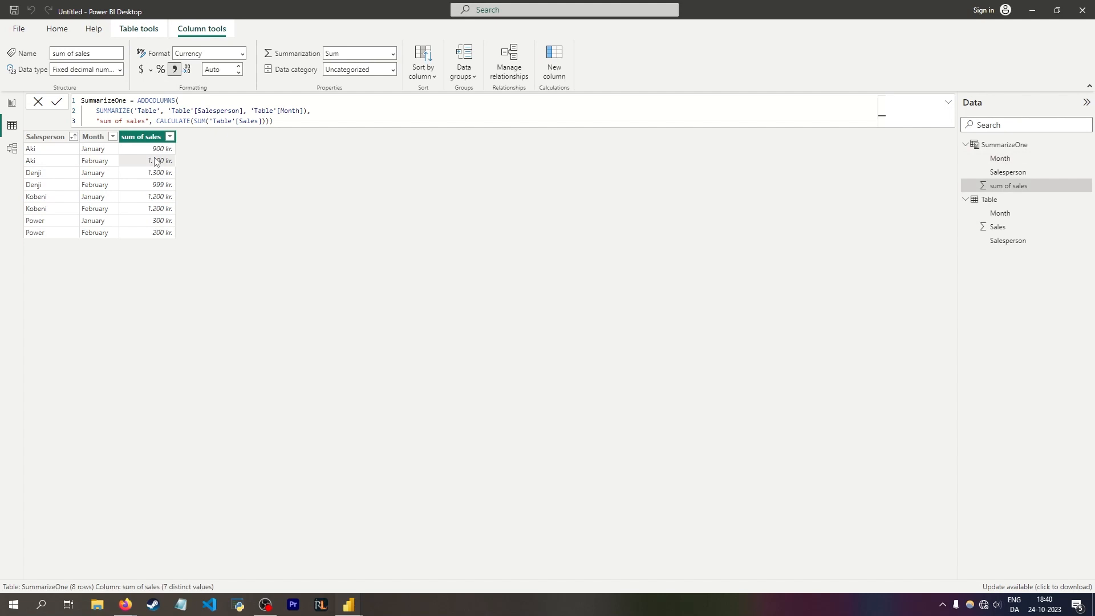
- Nest the ADDCOLUMNS expression on its own indented lines as the table argument of a FILTER function
{"action": "type", "text": "Filt"}
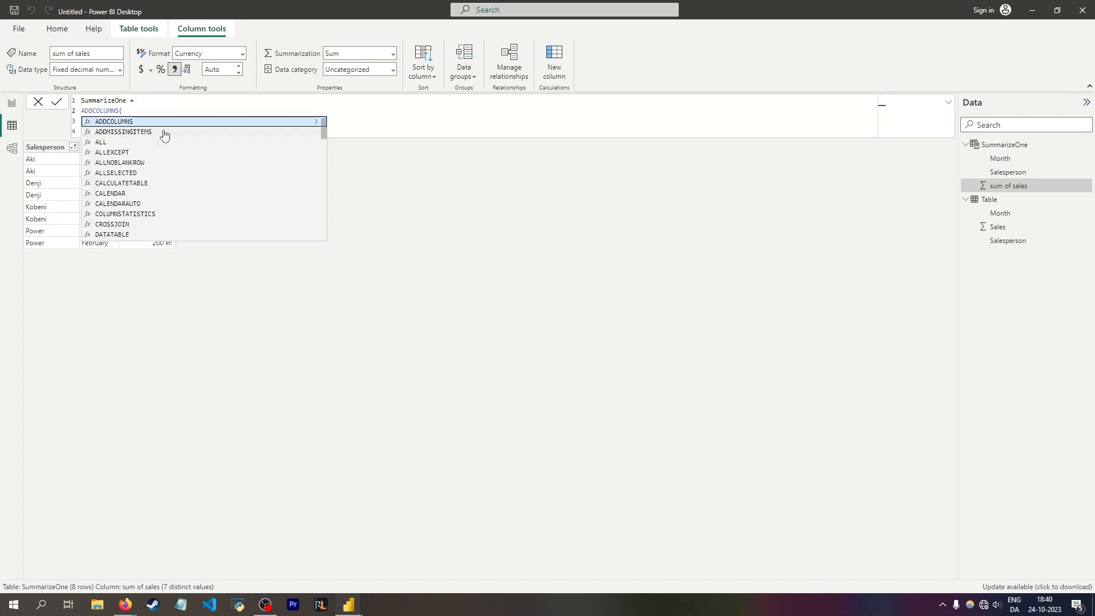
{"action": "key", "text": "Tab"}
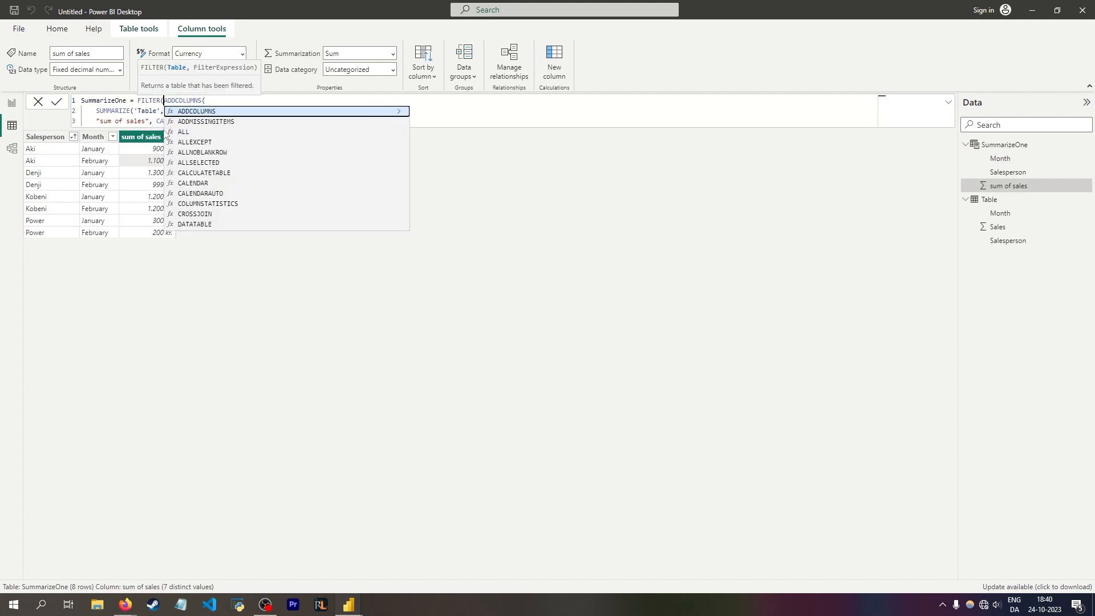
{"action": "key", "text": "shift+Return"}
{"action": "left_click", "coordinate": [161, 110]}
{"action": "left_click_drag", "start_coordinate": [96, 121], "coordinate": [288, 132]}
{"action": "key", "text": "Tab"}
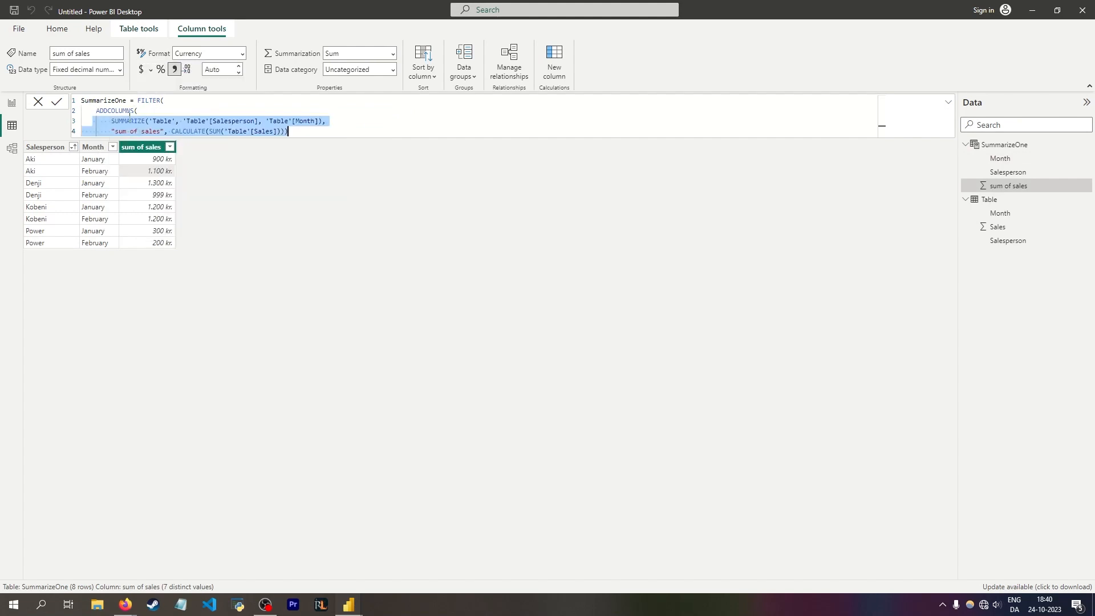
{"action": "left_click", "coordinate": [115, 120]}
{"action": "left_click", "coordinate": [112, 120]}
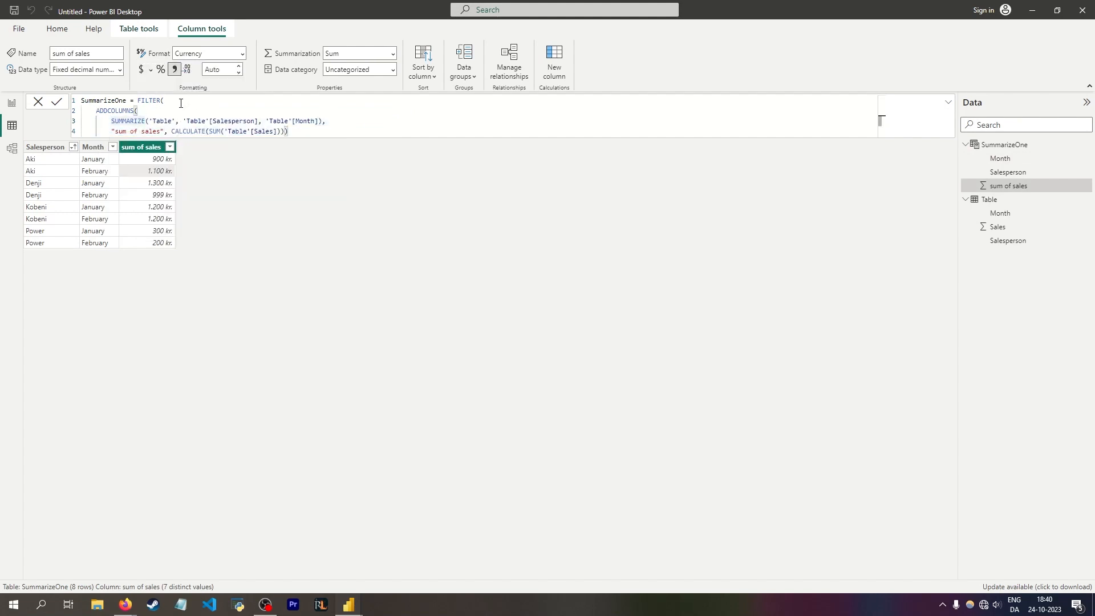
{"action": "left_click", "coordinate": [98, 111]}
{"action": "left_click_drag", "start_coordinate": [97, 111], "coordinate": [288, 130]}
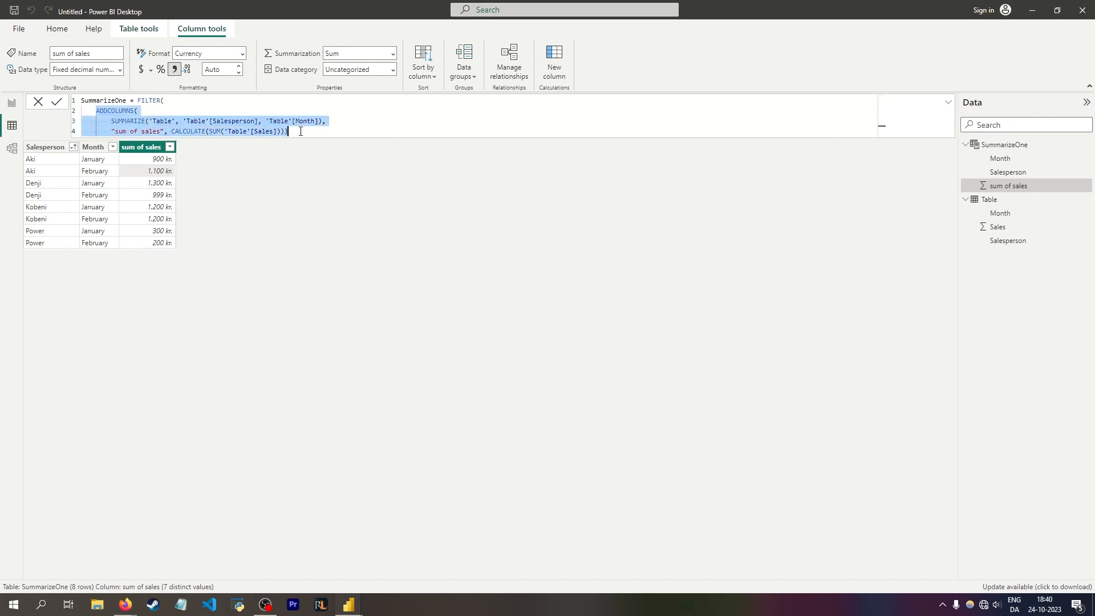
- Add the filter condition [sum of sales] > 1000 on a new line, close the FILTER function and commit the formula
{"action": "left_click", "coordinate": [329, 134]}
{"action": "type", "text": ","}
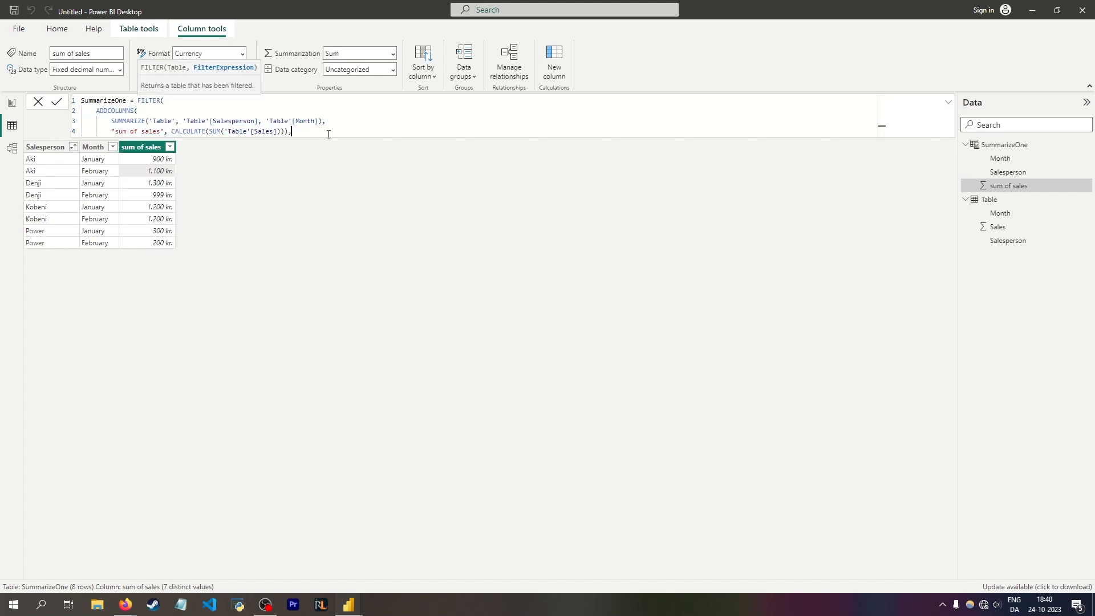
{"action": "key", "text": "shift+Return"}
{"action": "type", "text": "sum"}
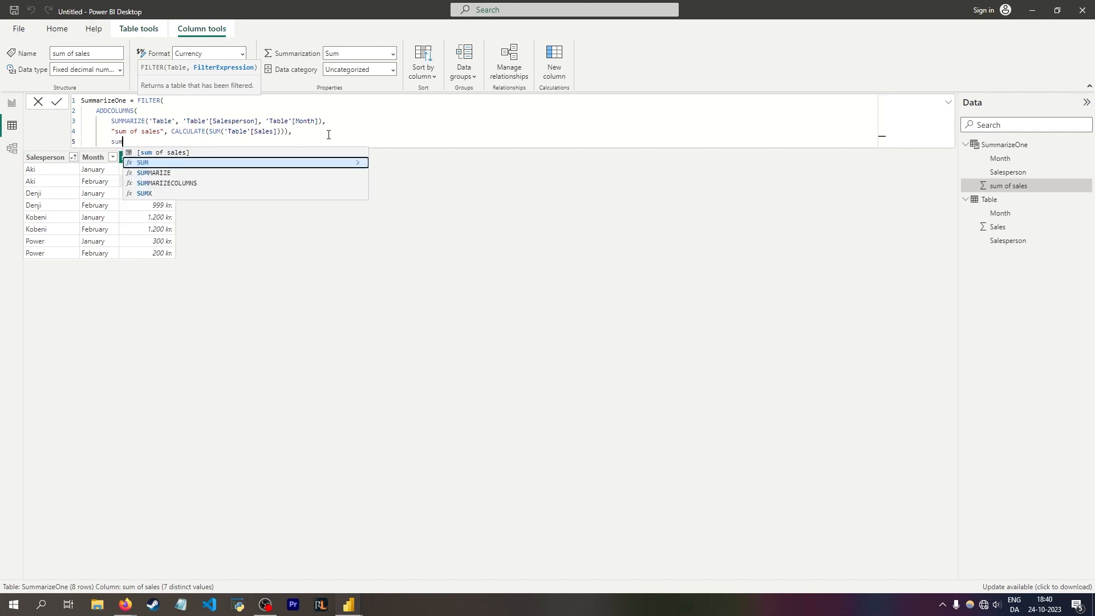
{"action": "key", "text": "Tab"}
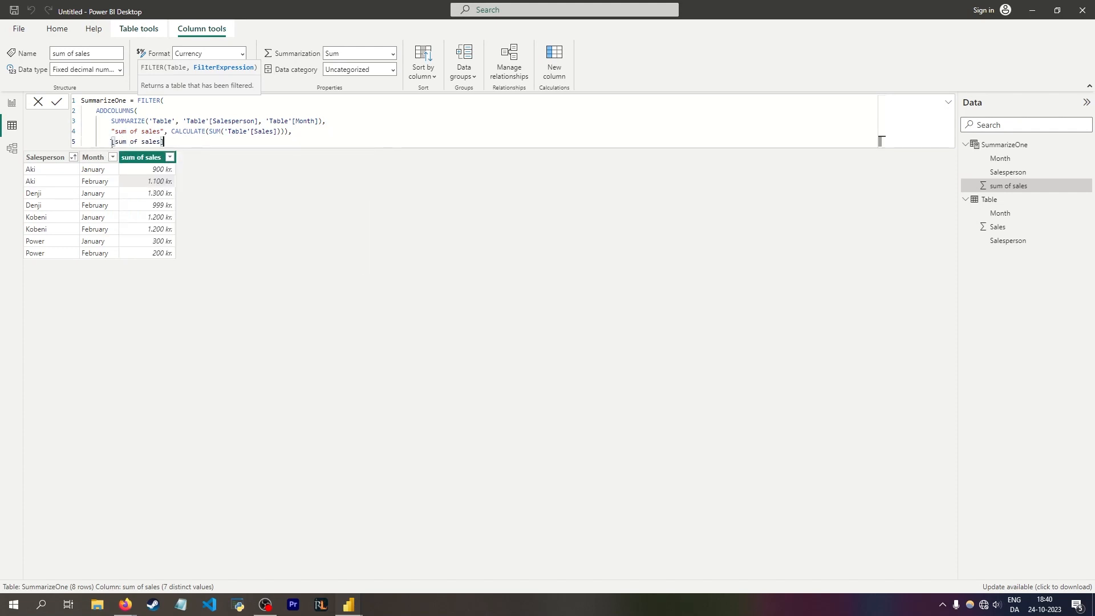
{"action": "double_click", "coordinate": [242, 133]}
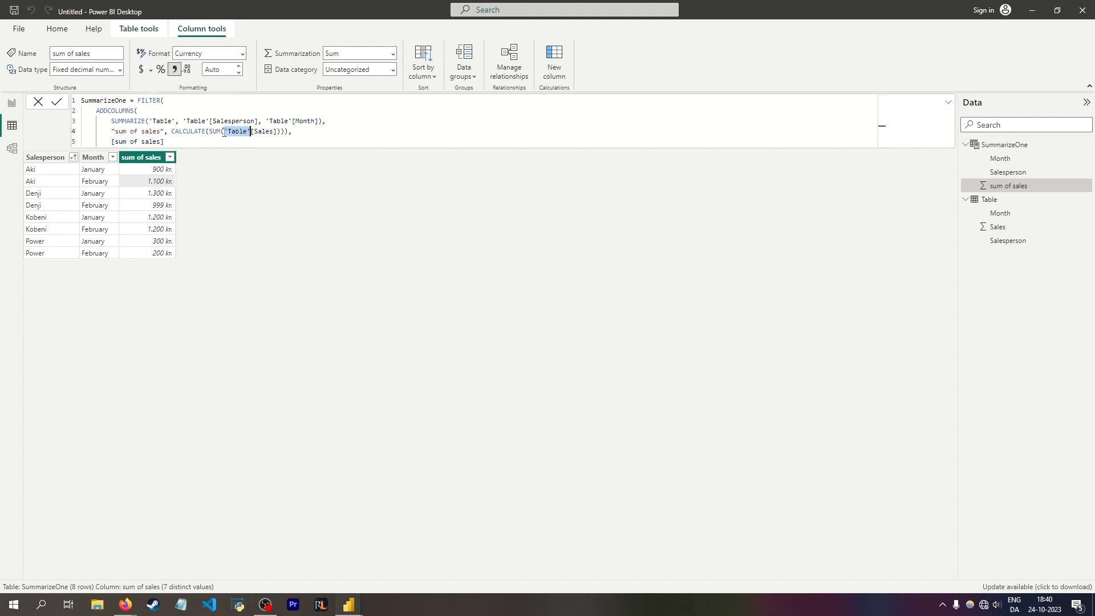
{"action": "left_click", "coordinate": [171, 142]}
{"action": "type", "text": "> 1000)"}
{"action": "key", "text": "Return"}
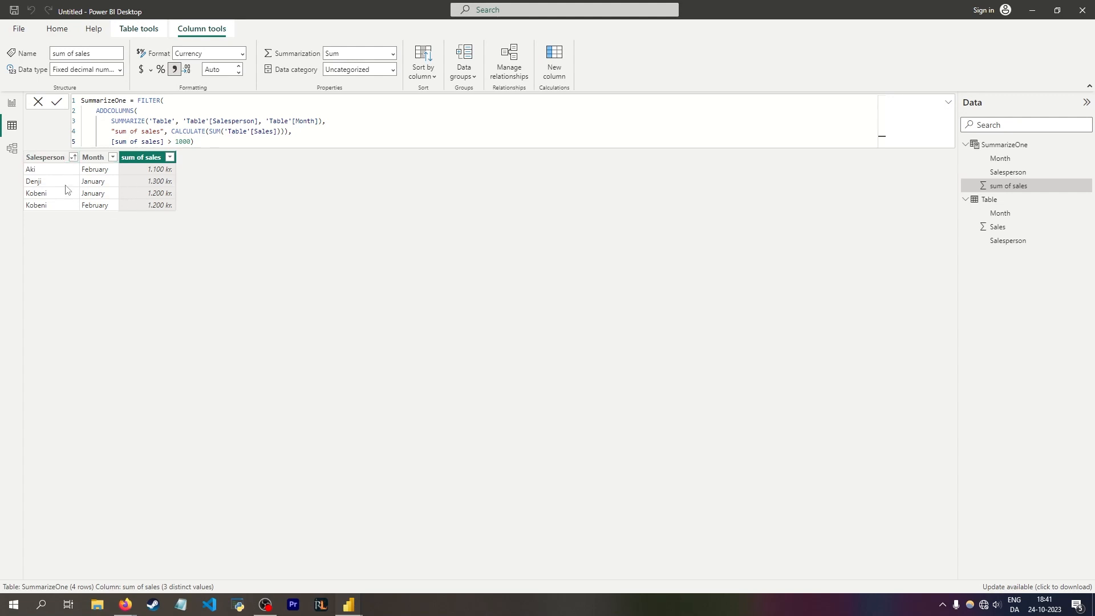
{"action": "left_click", "coordinate": [107, 172]}
{"action": "left_click", "coordinate": [167, 175]}
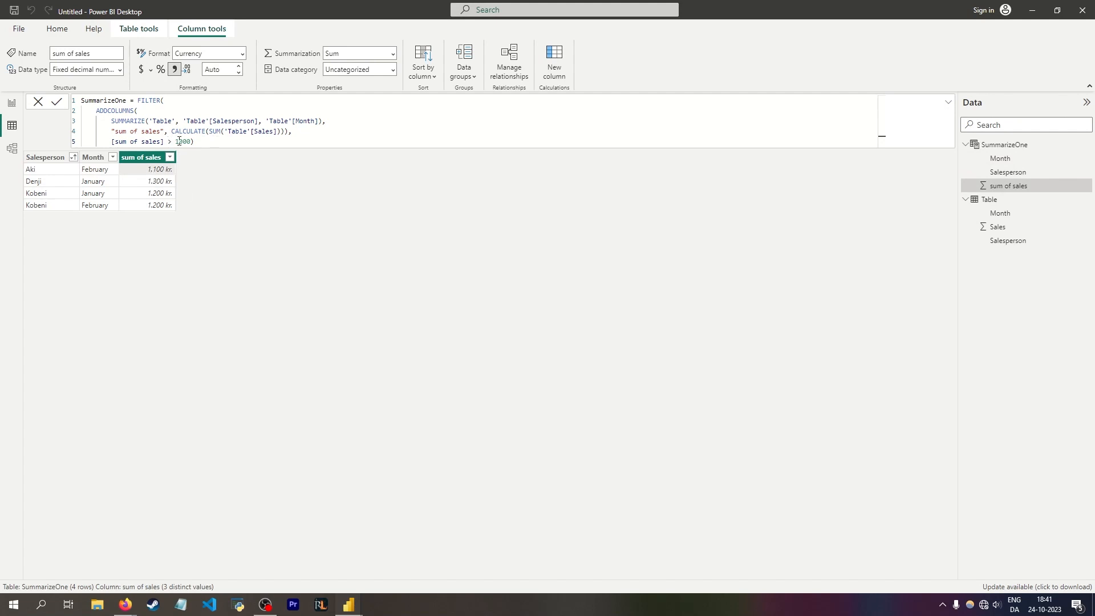
{"action": "left_click", "coordinate": [50, 169]}
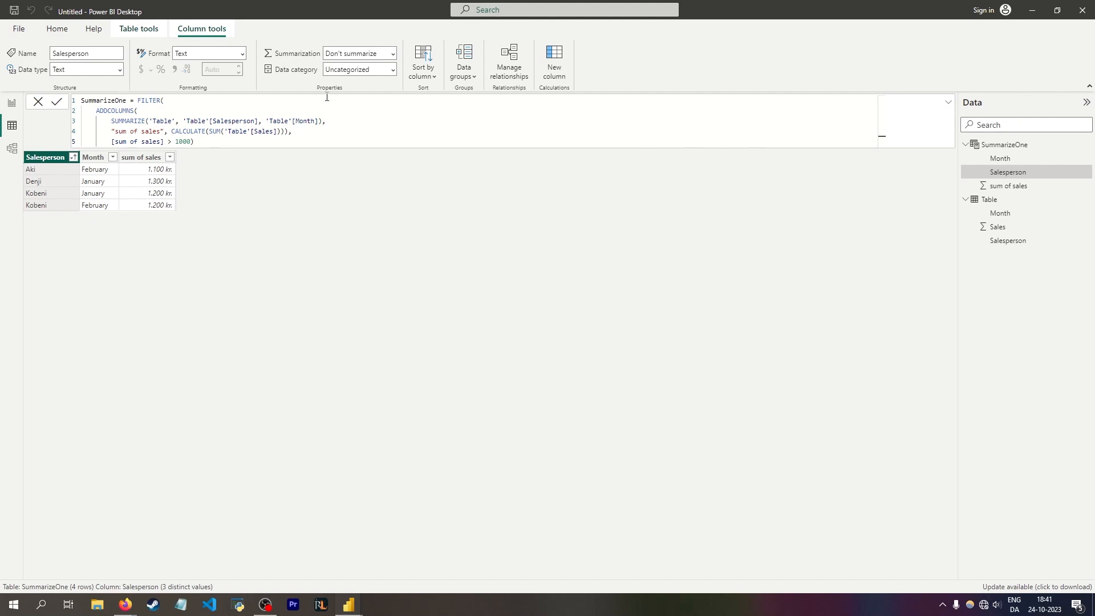
- Rename the SummarizeOne table to "Salespeople who sold for at least 1000 in any month" in its formula and commit it
{"action": "double_click", "coordinate": [100, 100]}
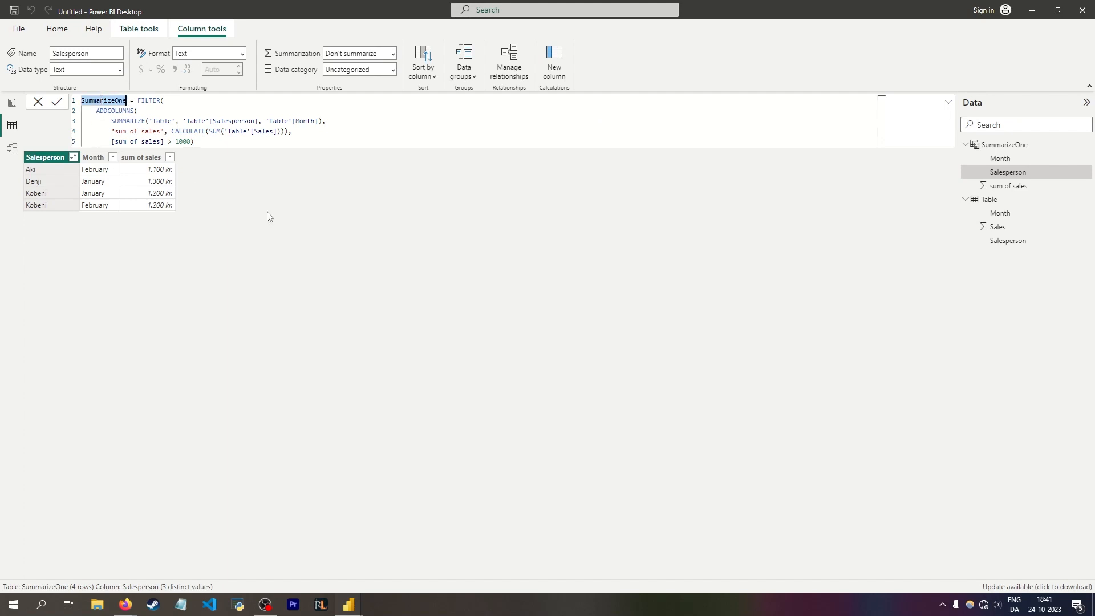
{"action": "type", "text": "Salespeople who "}
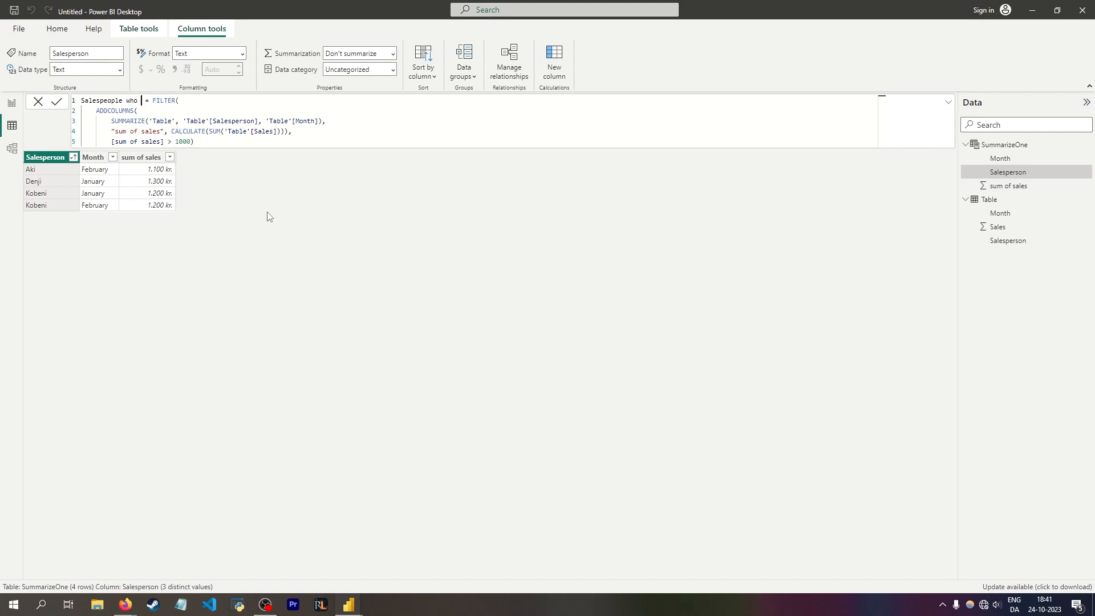
{"action": "type", "text": "sold for at least 1000 in any month"}
{"action": "key", "text": "Return"}
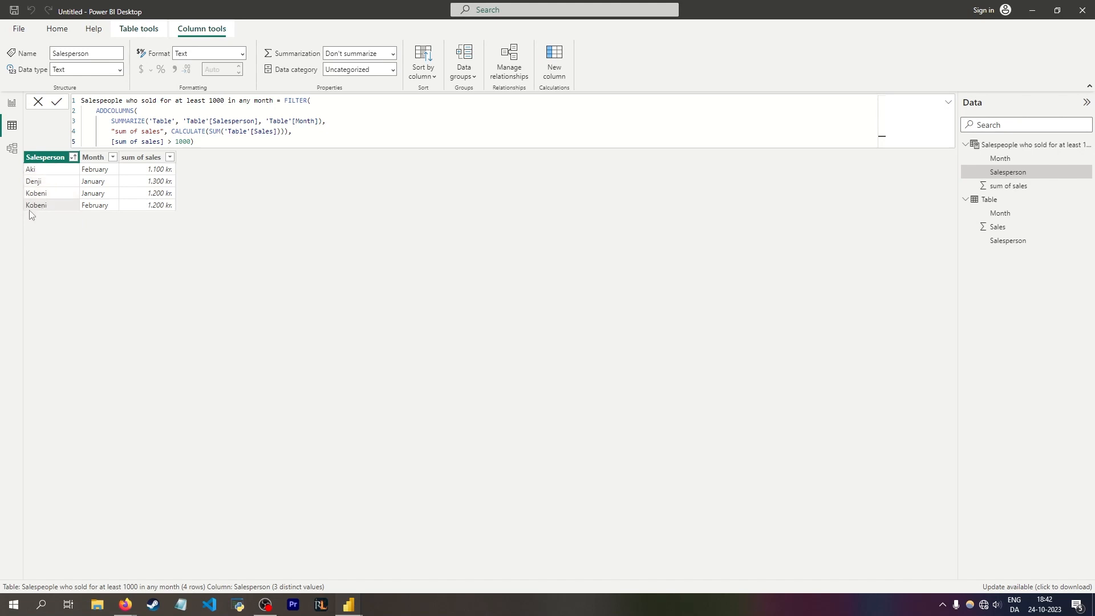
- Try to wrap the whole FILTER expression in a VALUES function and commit the formula
{"action": "left_click", "coordinate": [281, 102]}
{"action": "type", "text": "VALUES("}
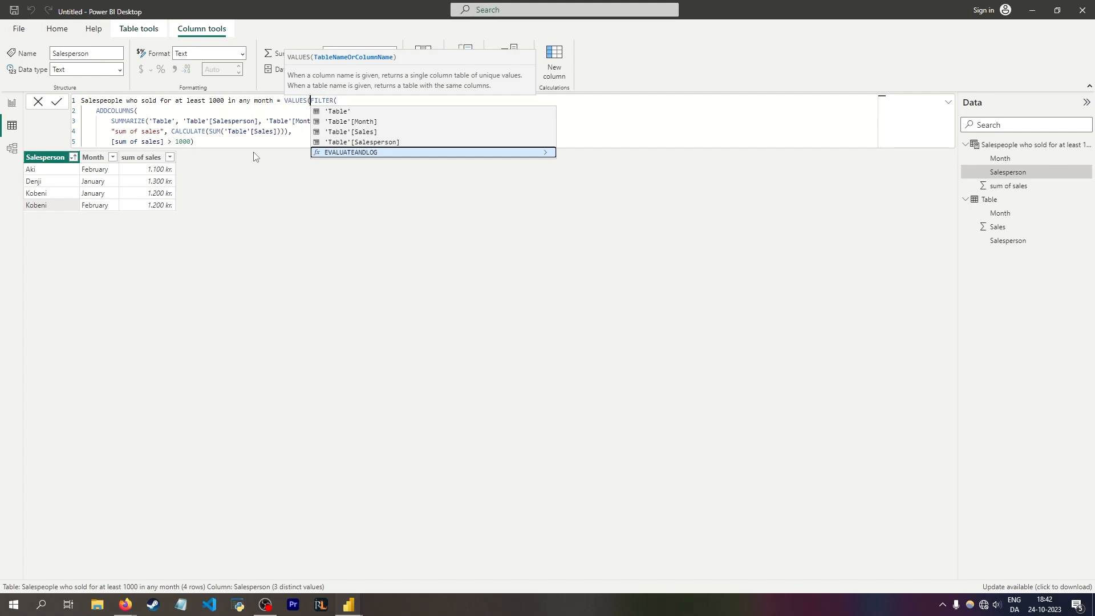
{"action": "left_click", "coordinate": [208, 142]}
{"action": "type", "text": ")"}
{"action": "key", "text": "Return"}
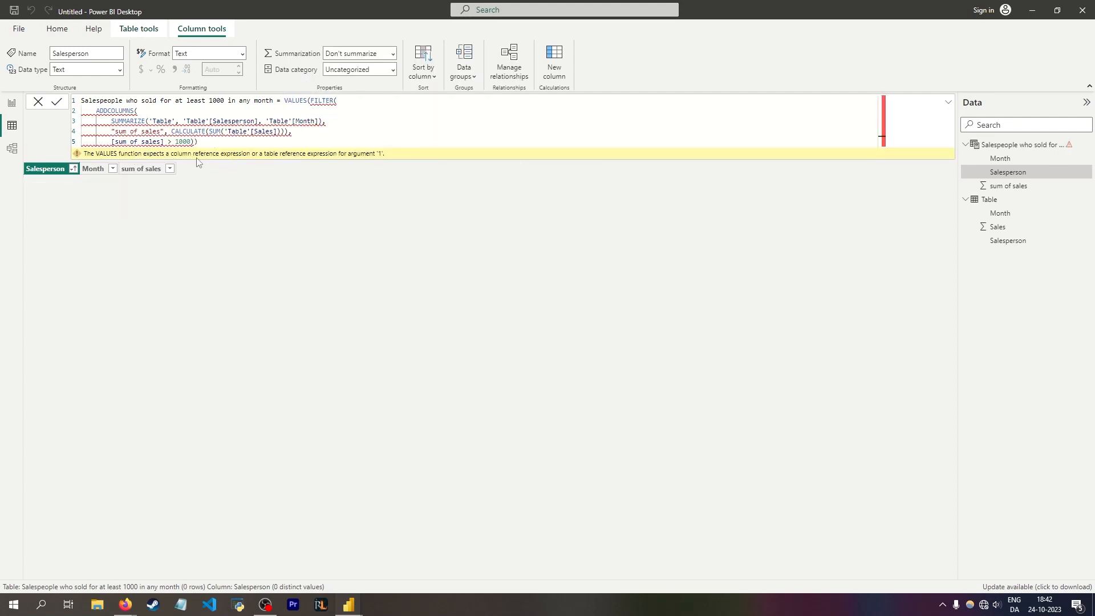
- Remove the VALUES wrapper around the FILTER expression and commit the formula
{"action": "left_click", "coordinate": [324, 101]}
{"action": "key", "text": "BackSpace"}
{"action": "left_click_drag", "start_coordinate": [308, 100], "coordinate": [284, 101]}
{"action": "key", "text": "BackSpace"}
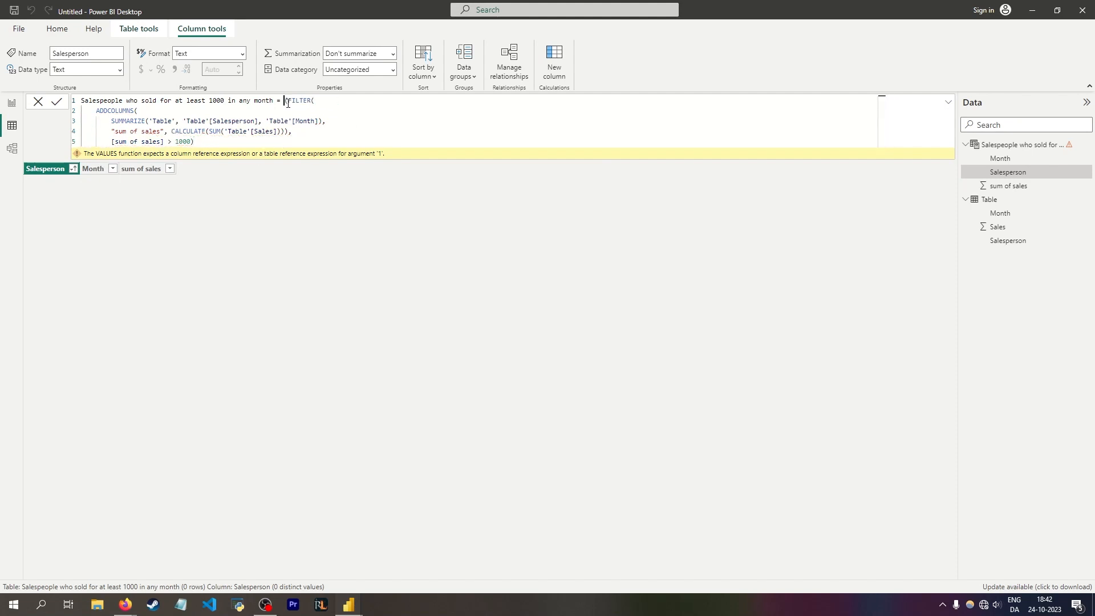
{"action": "key", "text": "Delete"}
{"action": "key", "text": "Return"}
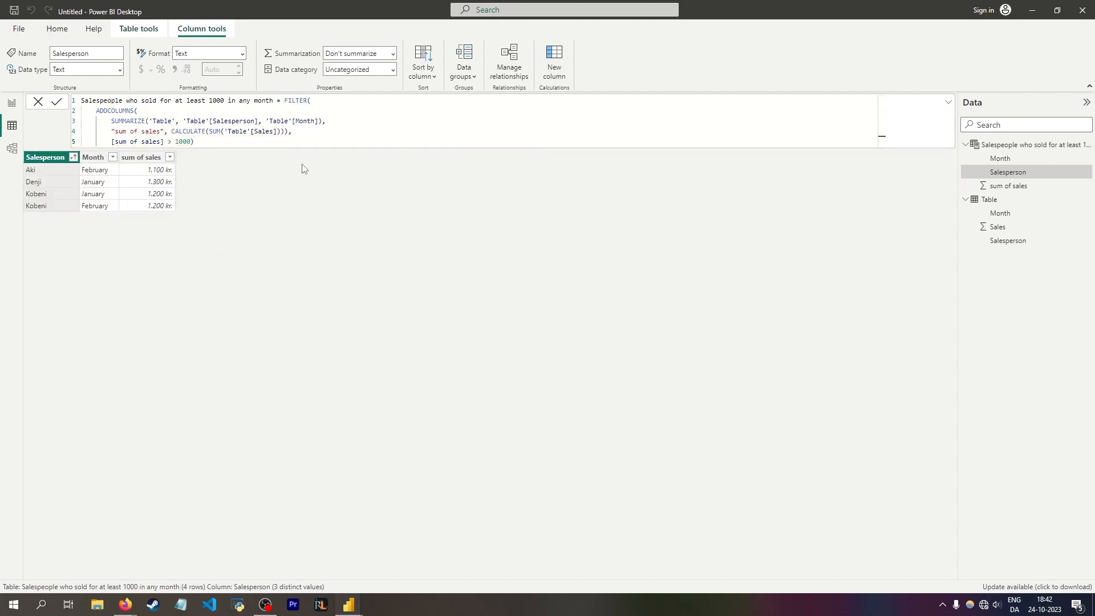
- Nest the FILTER expression on its own line as the table argument of an outer SUMMARIZE and outdent the [sum of sales] > 1000 line
{"action": "left_click", "coordinate": [287, 103]}
{"action": "type", "text": "SUMMARIZE("}
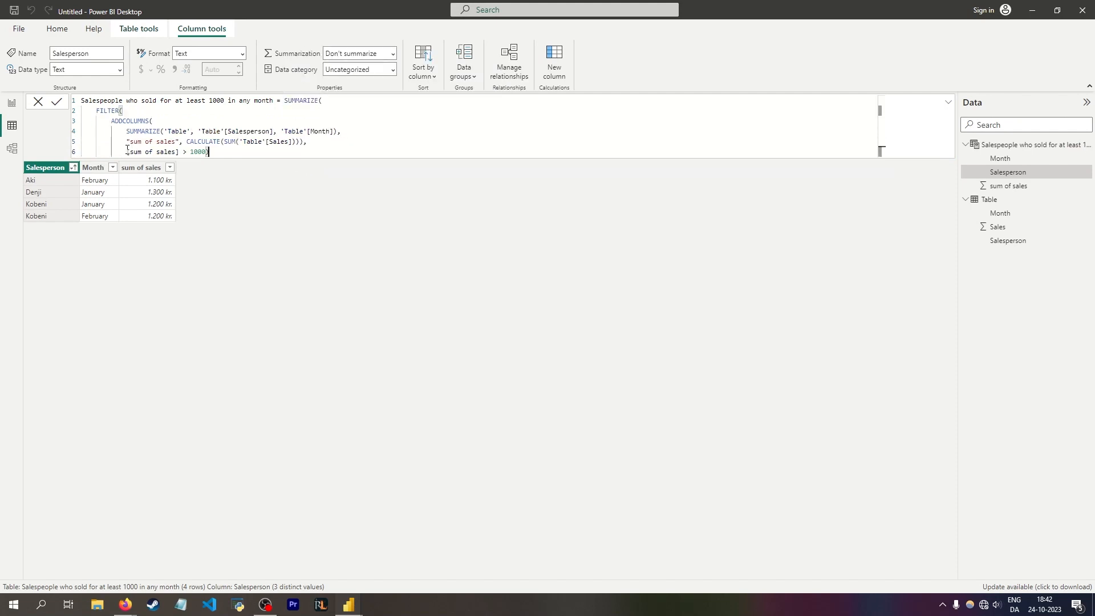
{"action": "left_click", "coordinate": [126, 151]}
{"action": "key", "text": "BackSpace"}
{"action": "key", "text": "BackSpace"}
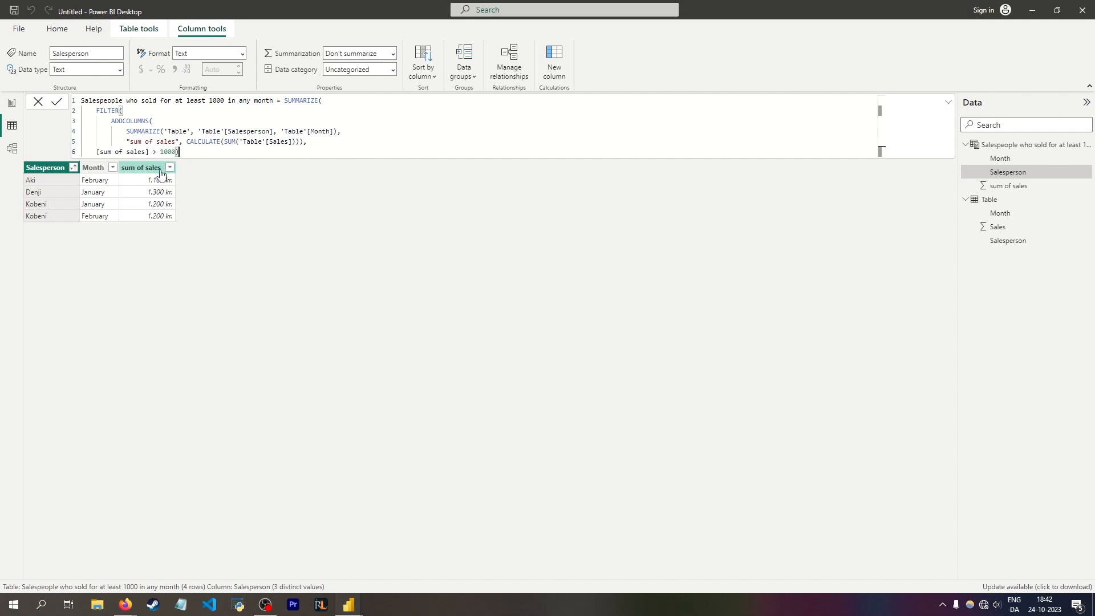
- Add 'Table'[Salesperson] on a new line as the outer SUMMARIZE's group-by column, close the function and commit the formula
{"action": "type", "text": ","}
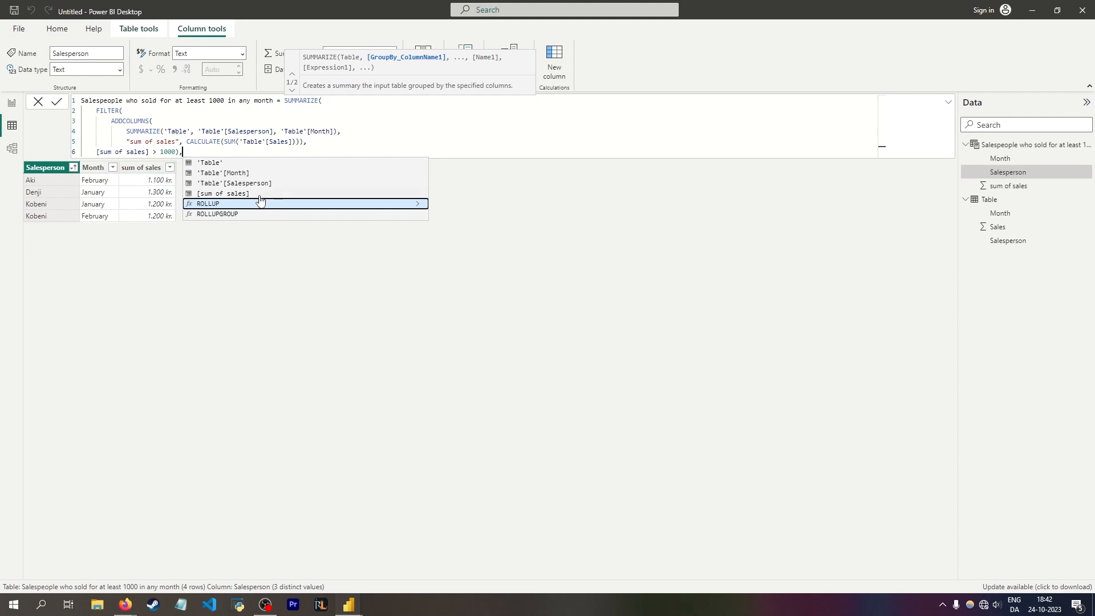
{"action": "left_click", "coordinate": [236, 183]}
{"action": "left_click", "coordinate": [184, 151]}
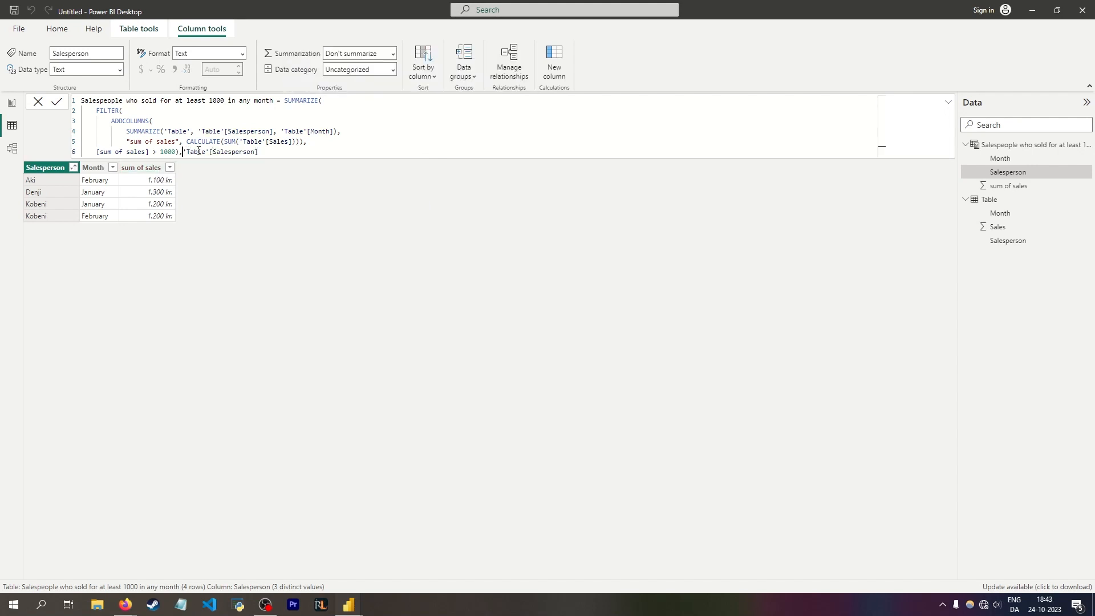
{"action": "key", "text": "shift+Return"}
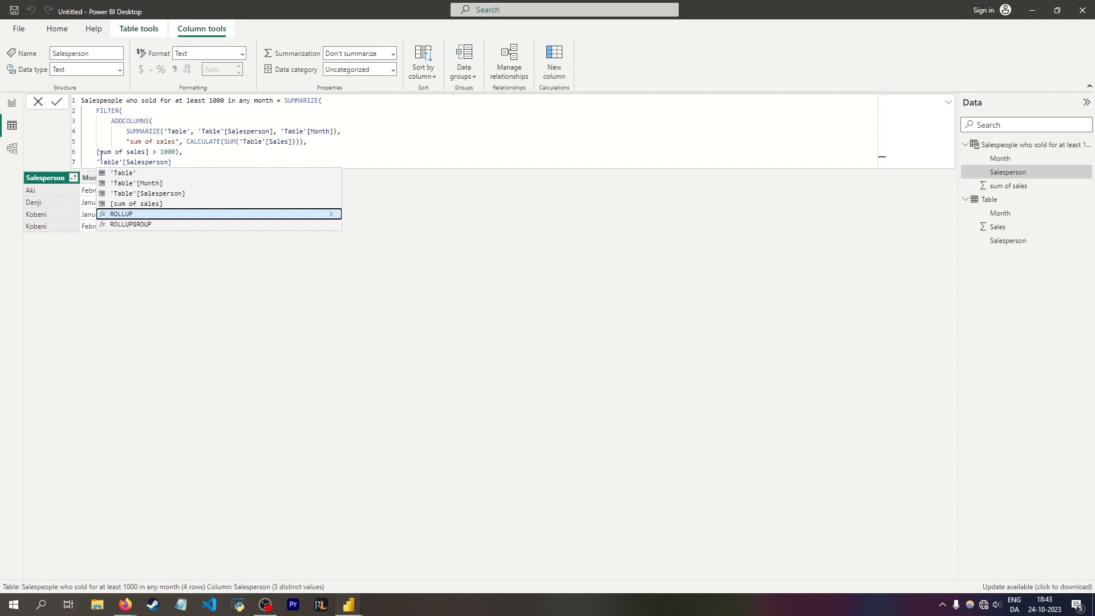
{"action": "key", "text": "BackSpace"}
{"action": "left_click", "coordinate": [186, 165]}
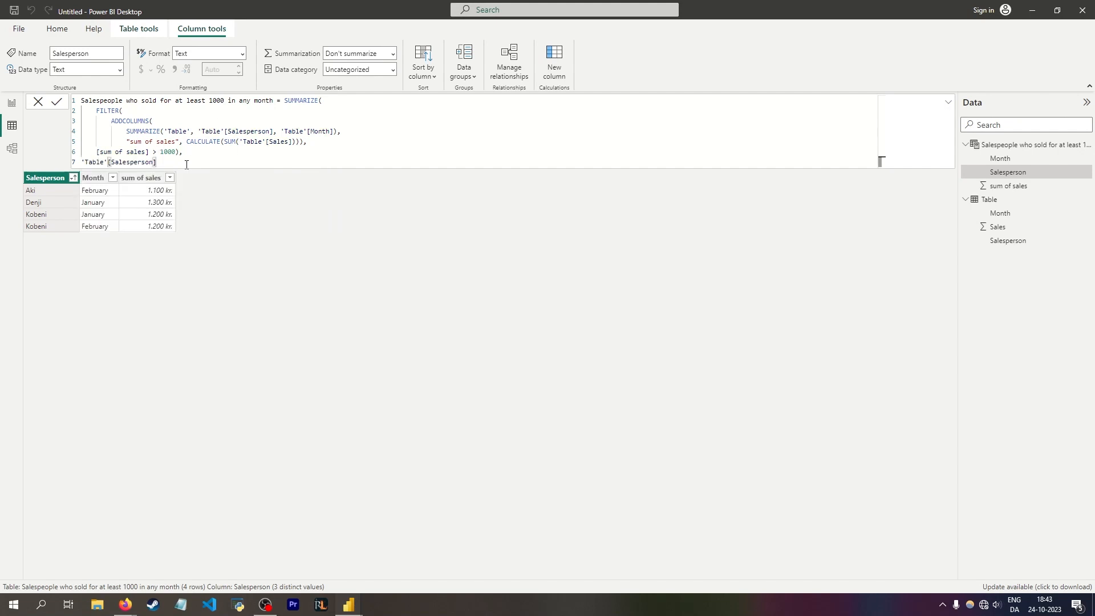
{"action": "key", "text": "Return"}
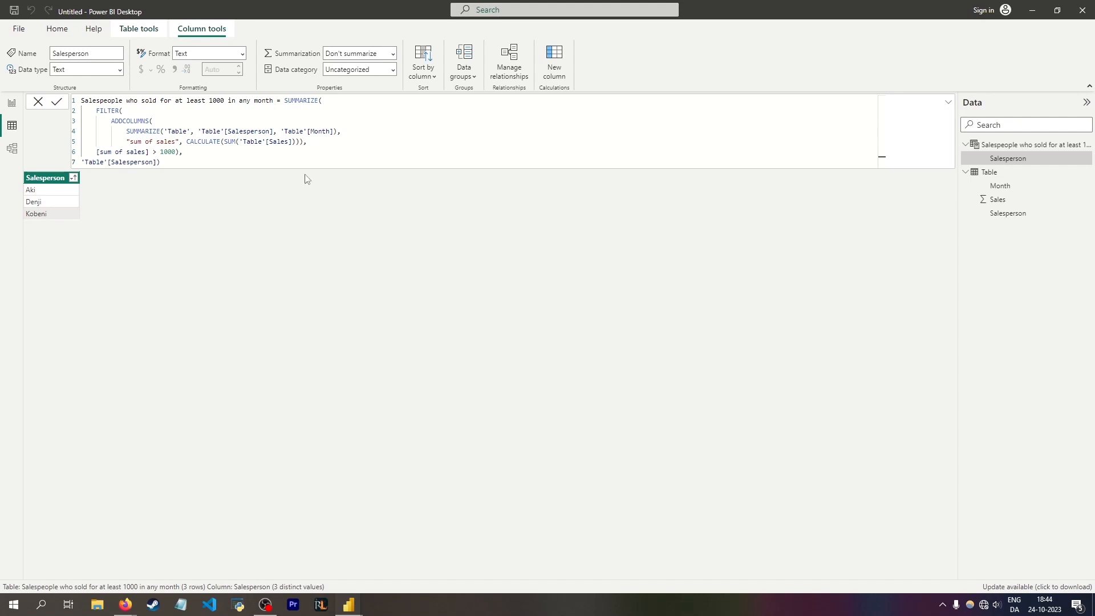
- Create a new calculated table from a copy of the full formula, keeping only the FILTER expression without the outer SUMMARIZE
{"action": "left_click_drag", "start_coordinate": [169, 163], "coordinate": [36, 84]}
{"action": "key", "text": "ctrl+c"}
{"action": "left_click", "coordinate": [411, 250]}
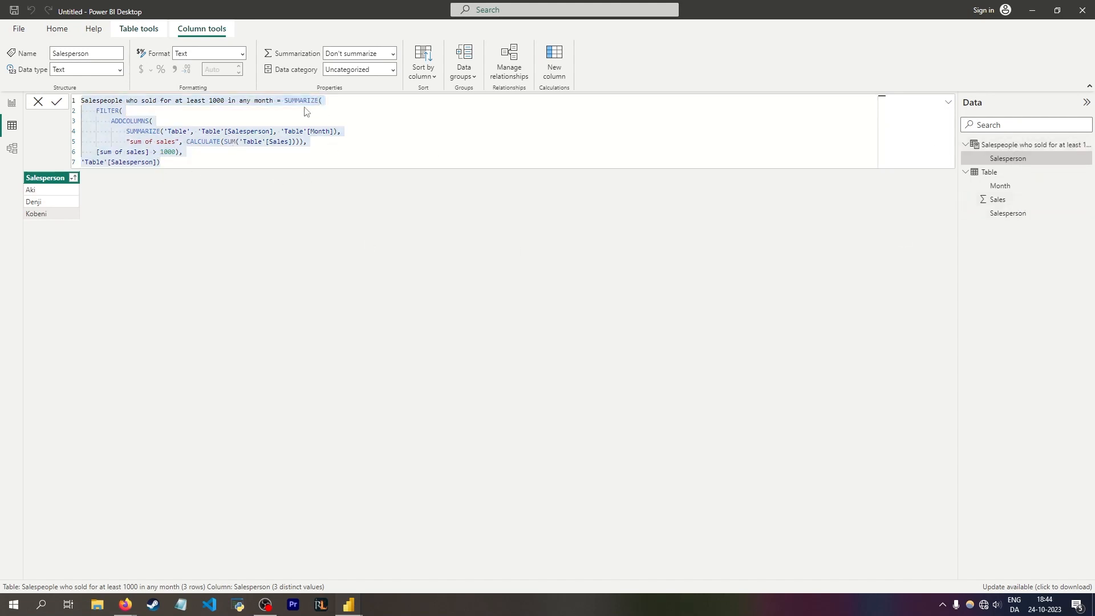
{"action": "left_click", "coordinate": [63, 28]}
{"action": "left_click", "coordinate": [476, 65]}
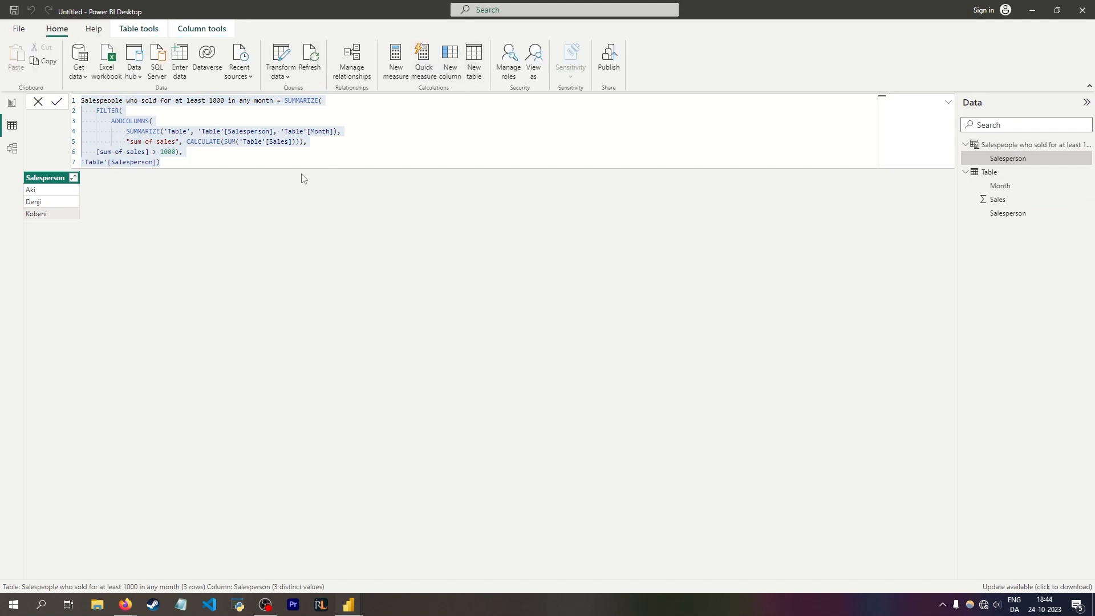
{"action": "key", "text": "ctrl+v"}
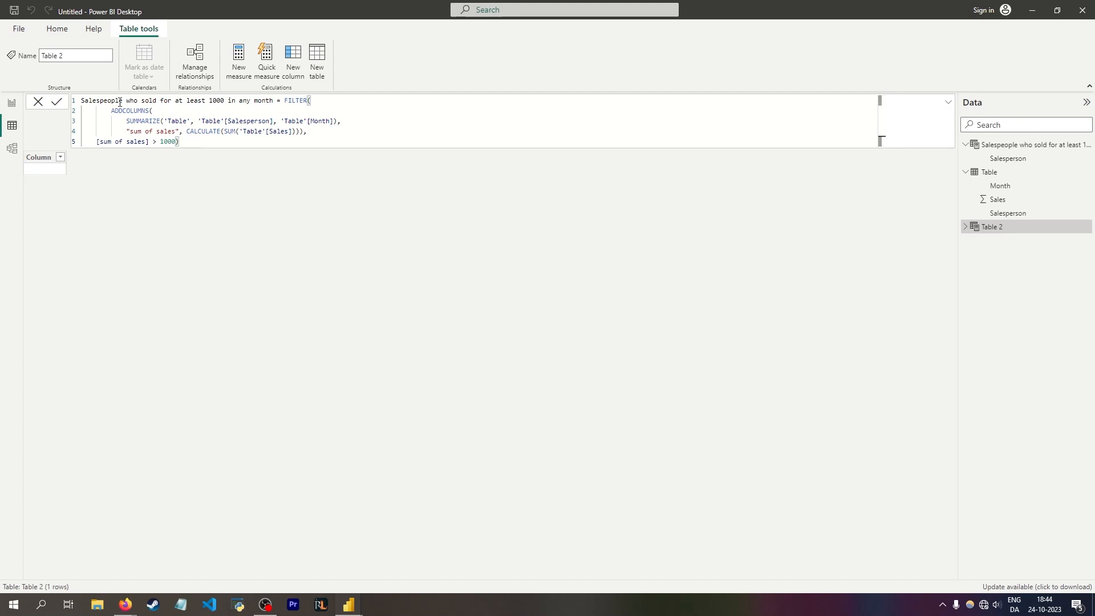
- Name the new calculated table "Rows with sales above 1000" in its formula and commit it
{"action": "left_click_drag", "start_coordinate": [274, 100], "coordinate": [81, 101]}
{"action": "type", "text": "Rows with sales ab"}
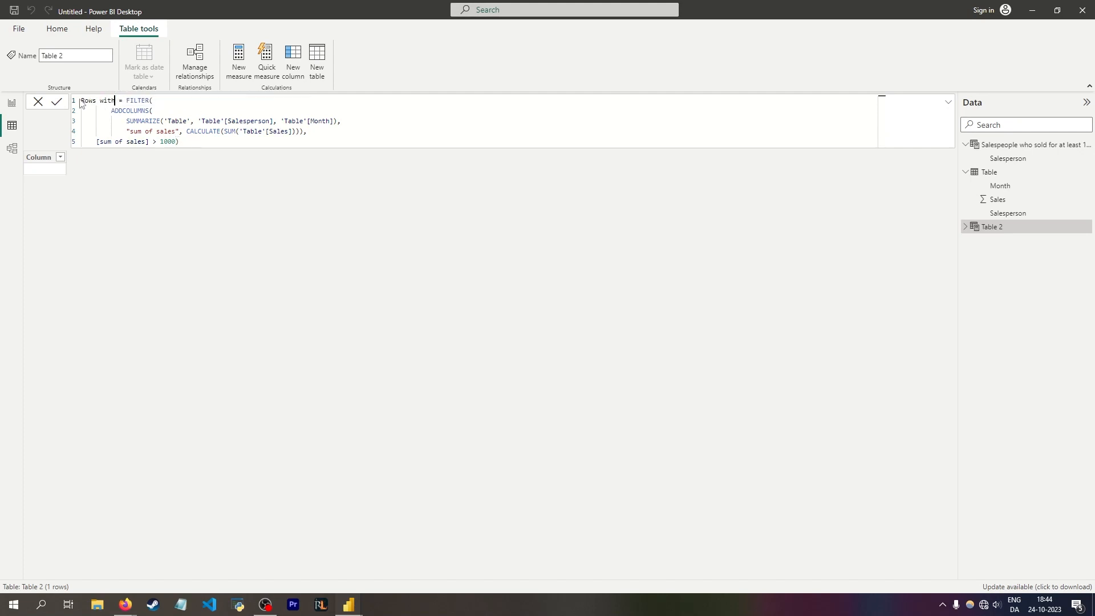
{"action": "type", "text": "ove 1000"}
{"action": "key", "text": "Return"}
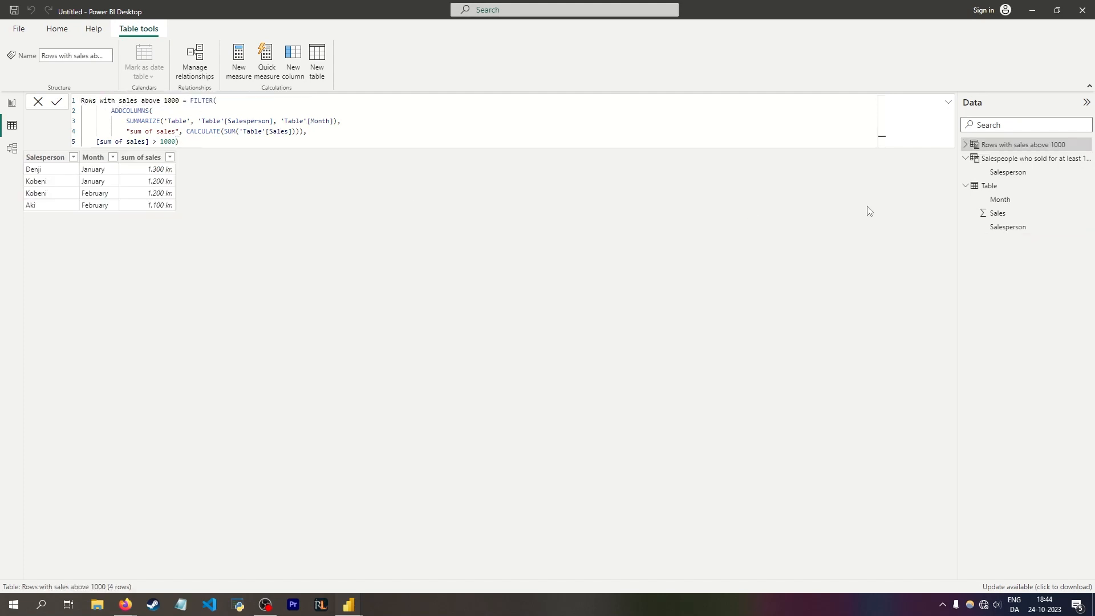
- Compare the two calculated tables and examine the [sum of sales] > condition in the salespeople table's formula
{"action": "left_click", "coordinate": [1012, 163]}
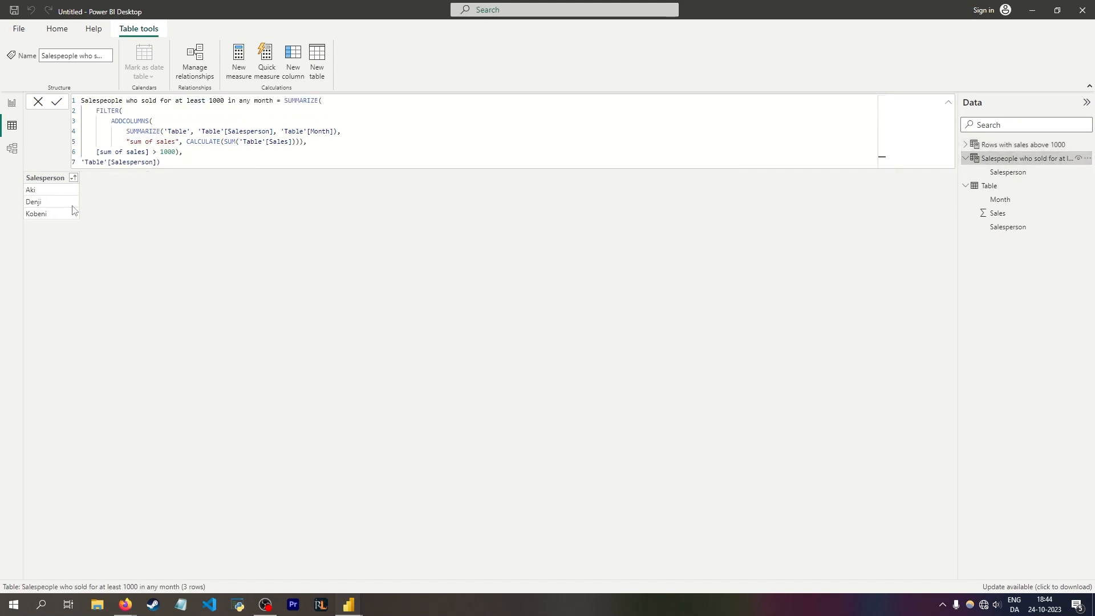
{"action": "left_click", "coordinate": [1018, 145]}
{"action": "left_click_drag", "start_coordinate": [92, 152], "coordinate": [157, 151]}
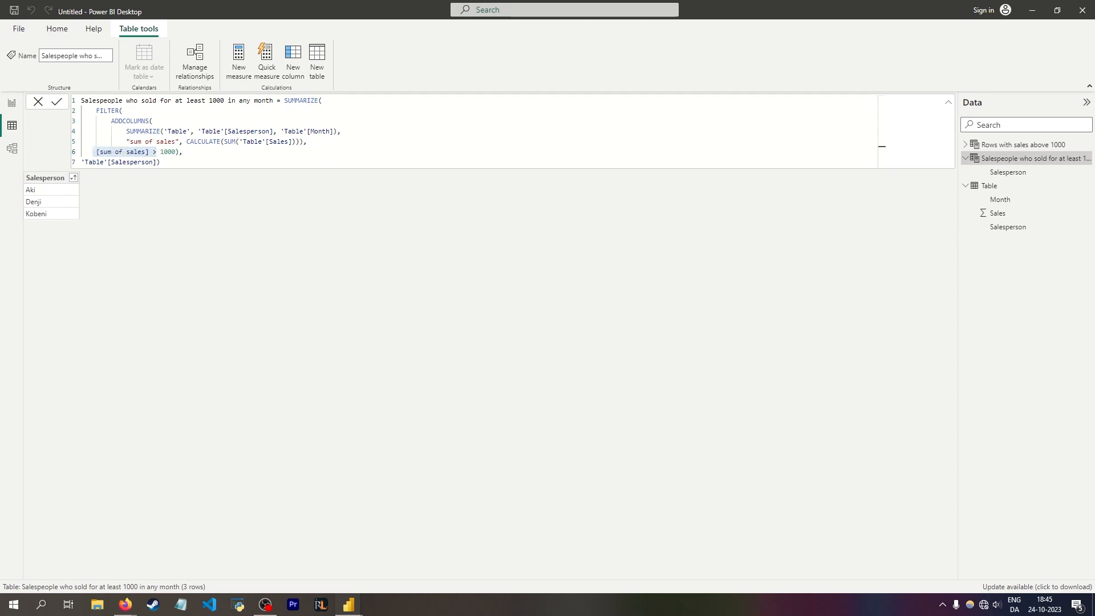
- Read the SQLBI article "All the secrets of SUMMARIZE" from its best-practice introduction through to the "Introducing clustering" section
{"action": "left_click_drag", "start_coordinate": [1094, 128], "coordinate": [409, 59]}
{"action": "scroll", "coordinate": [404, 403], "scroll_direction": "down", "scroll_amount": 1}
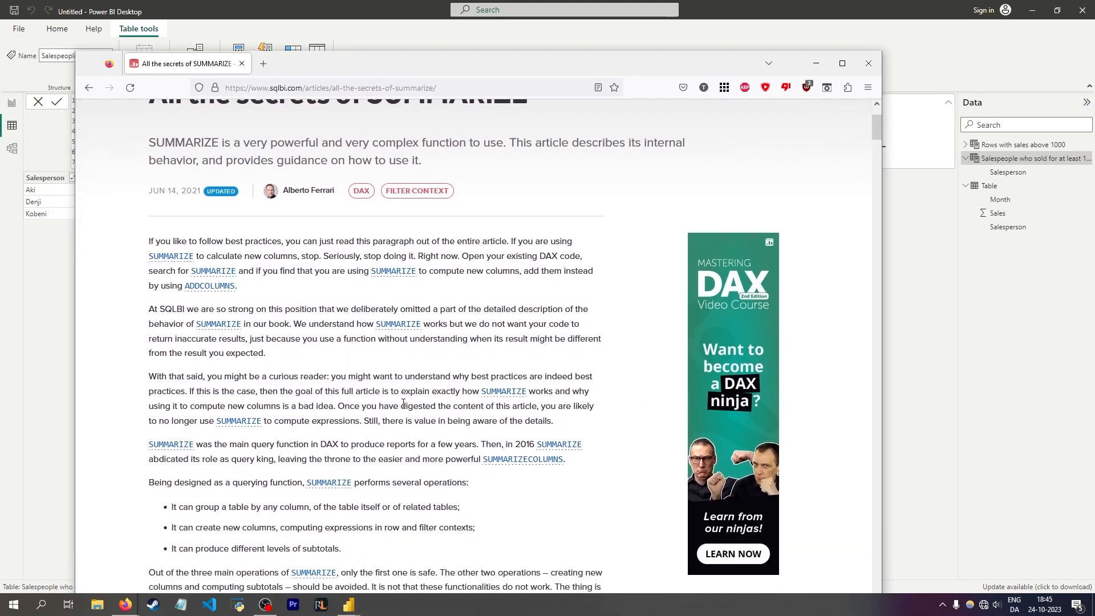
{"action": "scroll", "coordinate": [404, 403], "scroll_direction": "down", "scroll_amount": 2}
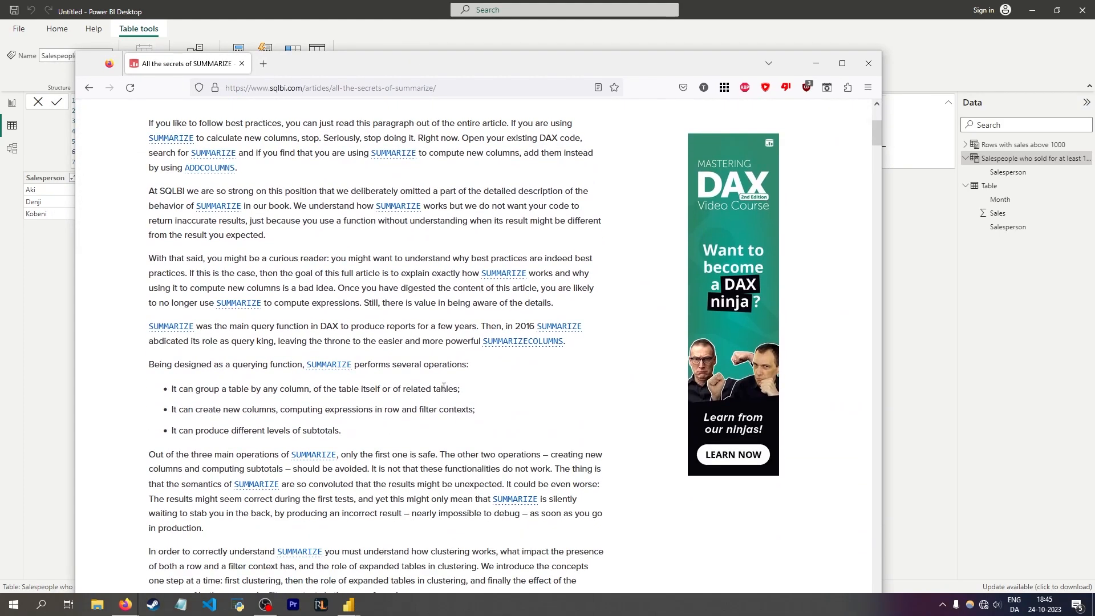
{"action": "scroll", "coordinate": [434, 393], "scroll_direction": "down", "scroll_amount": 8}
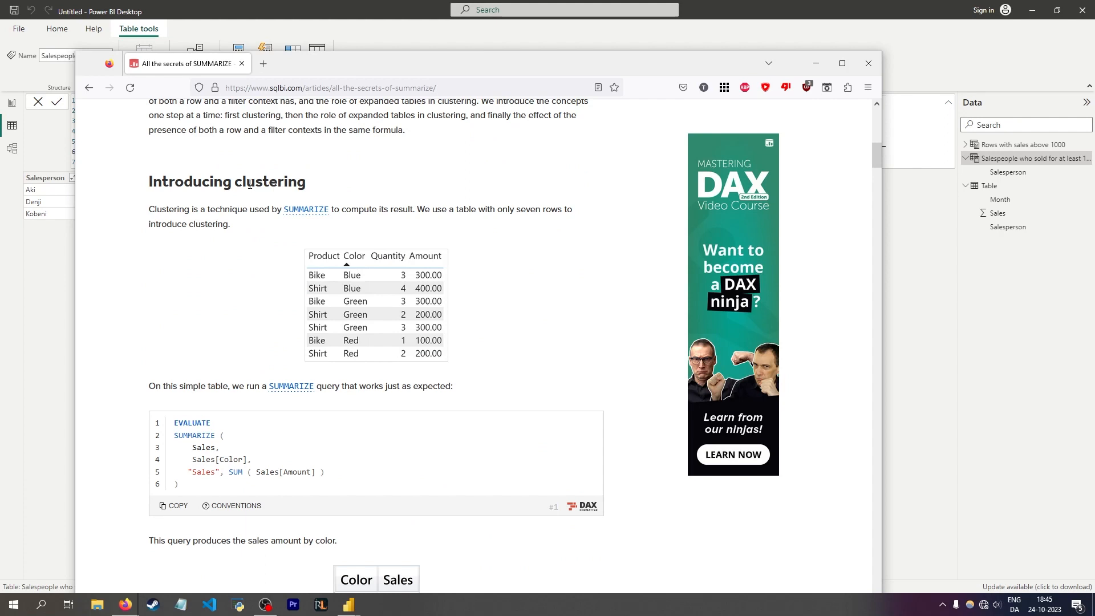
{"action": "left_click_drag", "start_coordinate": [348, 65], "coordinate": [0, 65]}
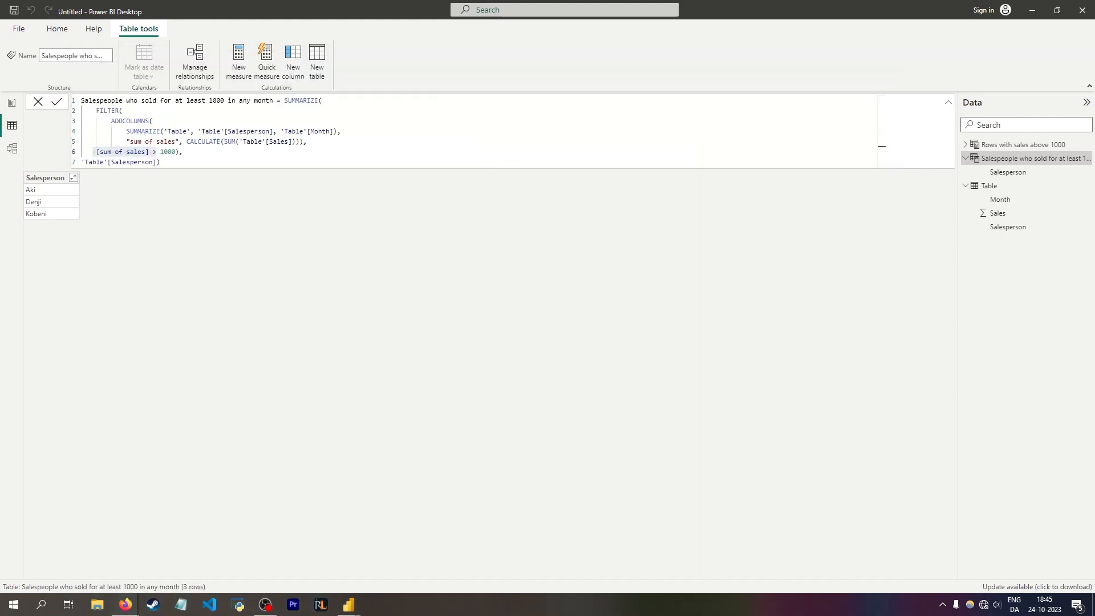
- Examine the inner SUMMARIZE line and the [sum of sales] reference in the salespeople table's formula
{"action": "type", "text": ","}
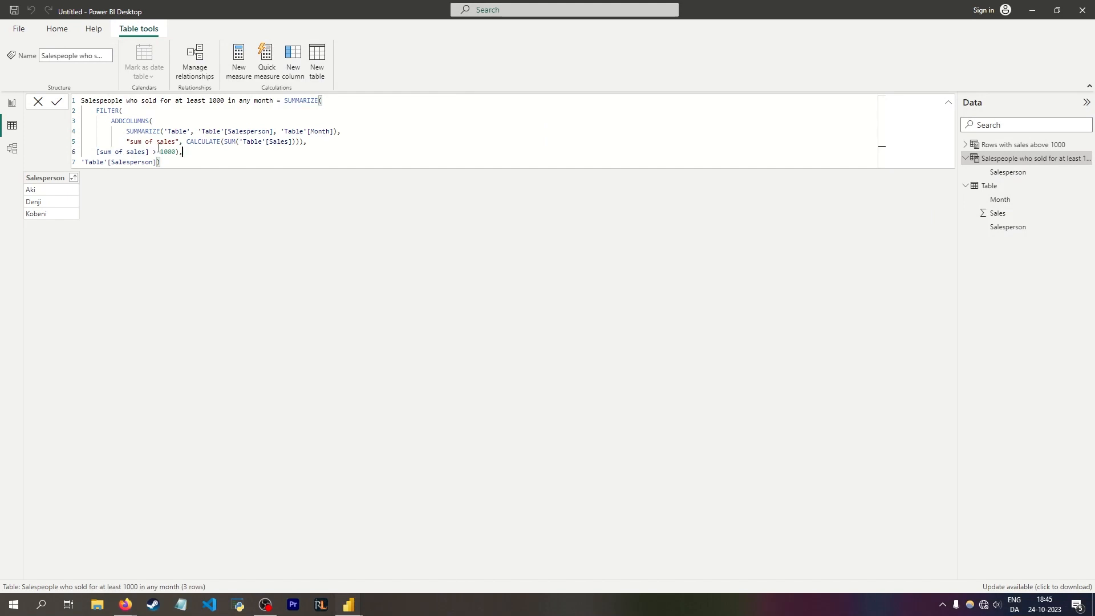
{"action": "left_click_drag", "start_coordinate": [126, 131], "coordinate": [340, 132]}
{"action": "left_click", "coordinate": [150, 129]}
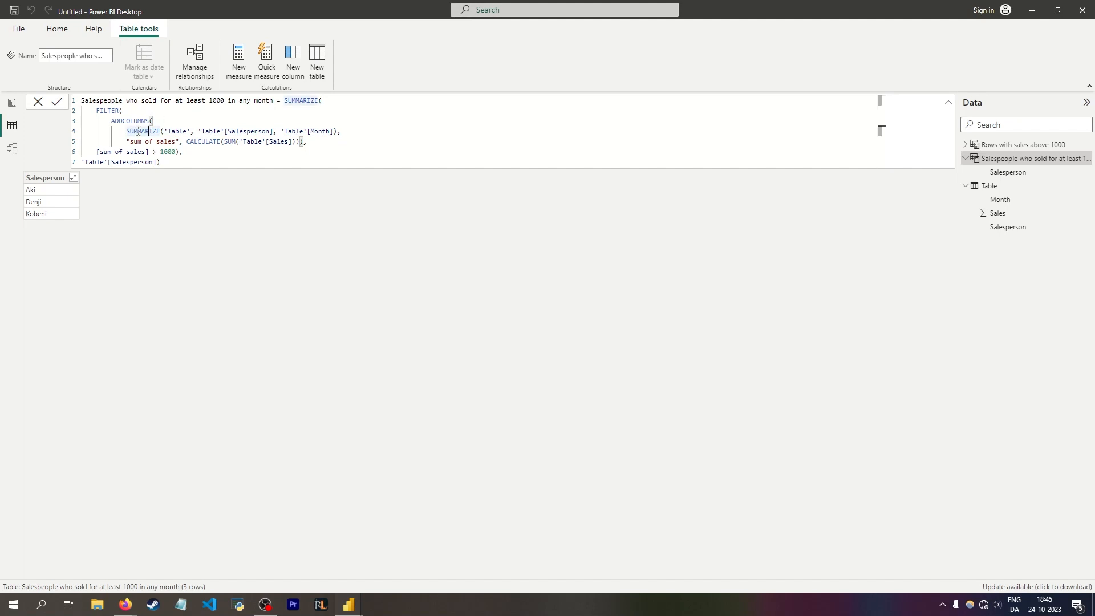
{"action": "left_click_drag", "start_coordinate": [97, 153], "coordinate": [154, 151]}
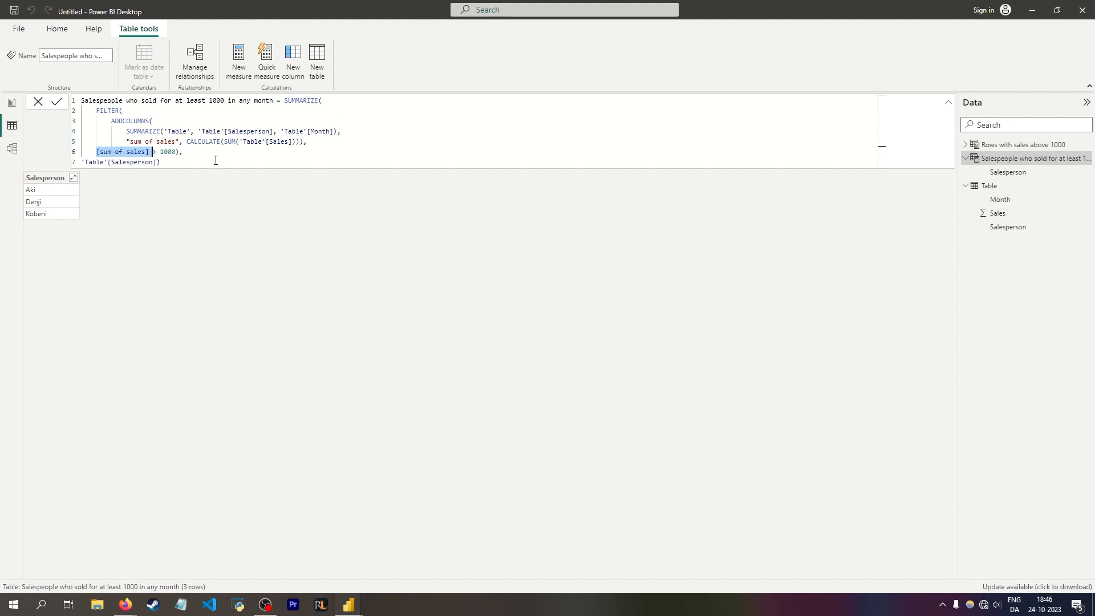
- Create a calculated table from a copy of the full formula, appending ", group by" to the name "Salespeople who sold for at least 1000 in any month"
{"action": "key", "text": "ctrl+a"}
{"action": "key", "text": "ctrl+c"}
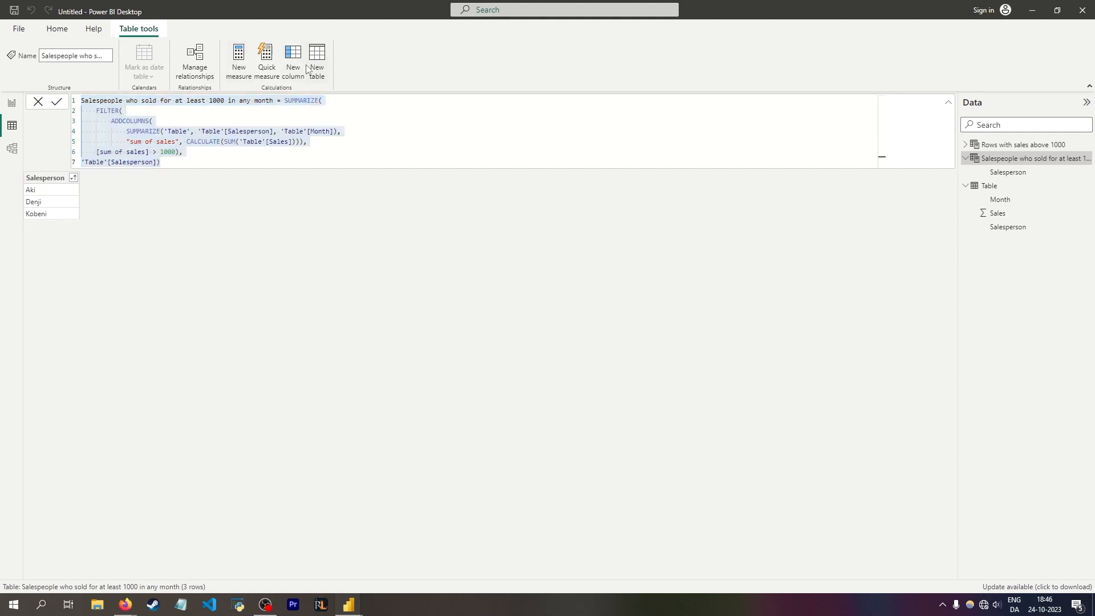
{"action": "left_click", "coordinate": [308, 66]}
{"action": "key", "text": "ctrl+v"}
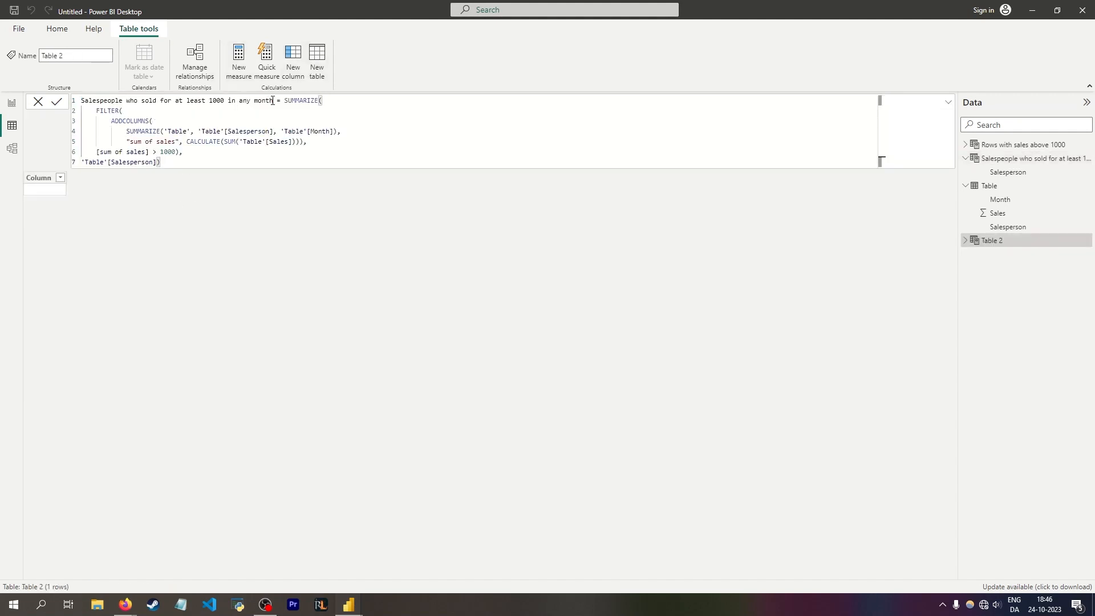
{"action": "left_click", "coordinate": [273, 100]}
{"action": "type", "text": ", group by"}
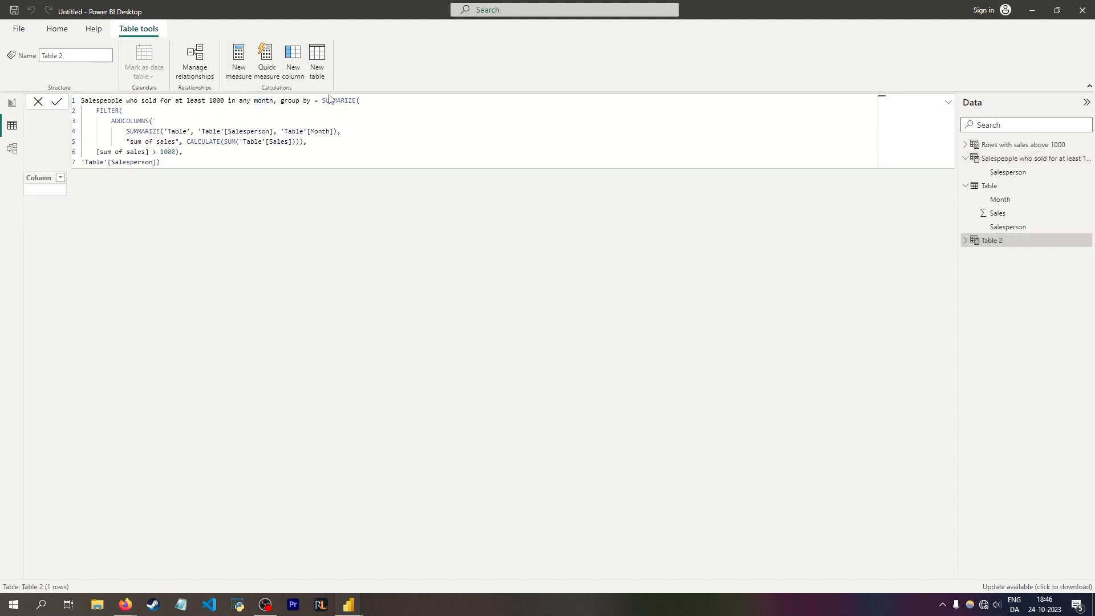
- Remove the outer SUMMARIZE and its 'Table'[Salesperson] argument from the new table's formula, keeping the FILTER expression, and commit it
{"action": "left_click_drag", "start_coordinate": [321, 100], "coordinate": [360, 100]}
{"action": "key", "text": "BackSpace"}
{"action": "left_click_drag", "start_coordinate": [174, 161], "coordinate": [180, 152]}
{"action": "key", "text": "BackSpace"}
{"action": "key", "text": "Return"}
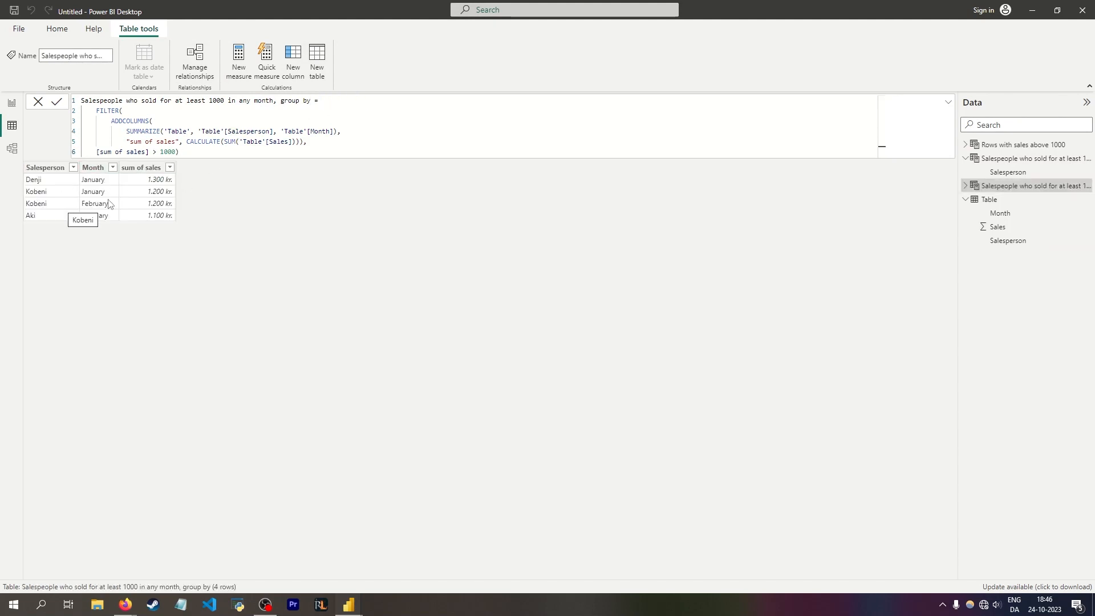
- Open the FILTER expression in a GROUPBY function in the group by table's formula and add a comma after it
{"action": "left_click", "coordinate": [1028, 158]}
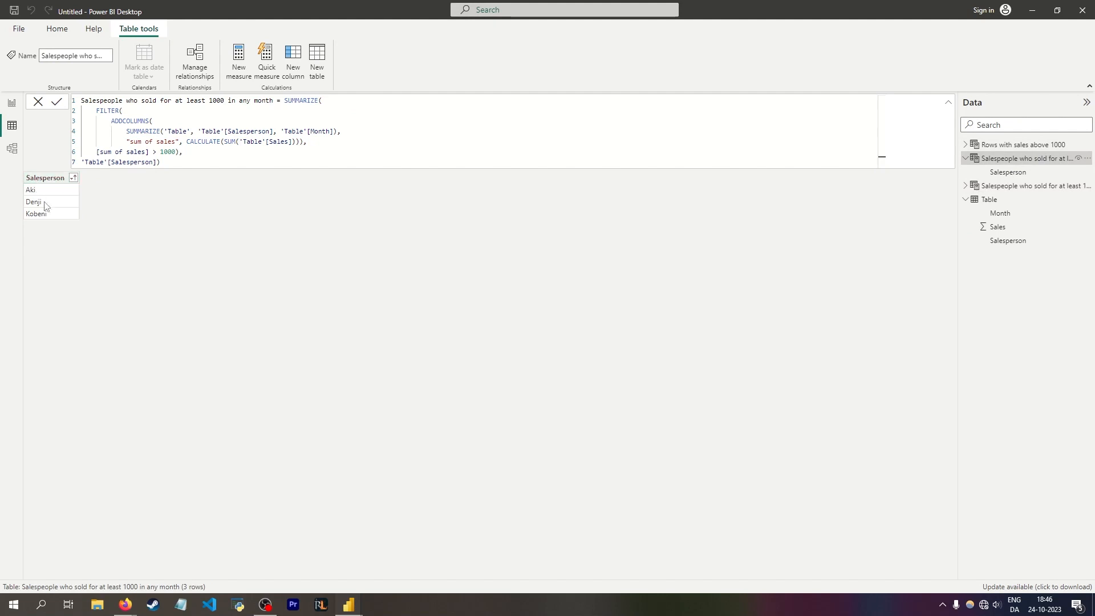
{"action": "left_click", "coordinate": [1029, 185]}
{"action": "left_click", "coordinate": [325, 101]}
{"action": "type", "text": "group by"}
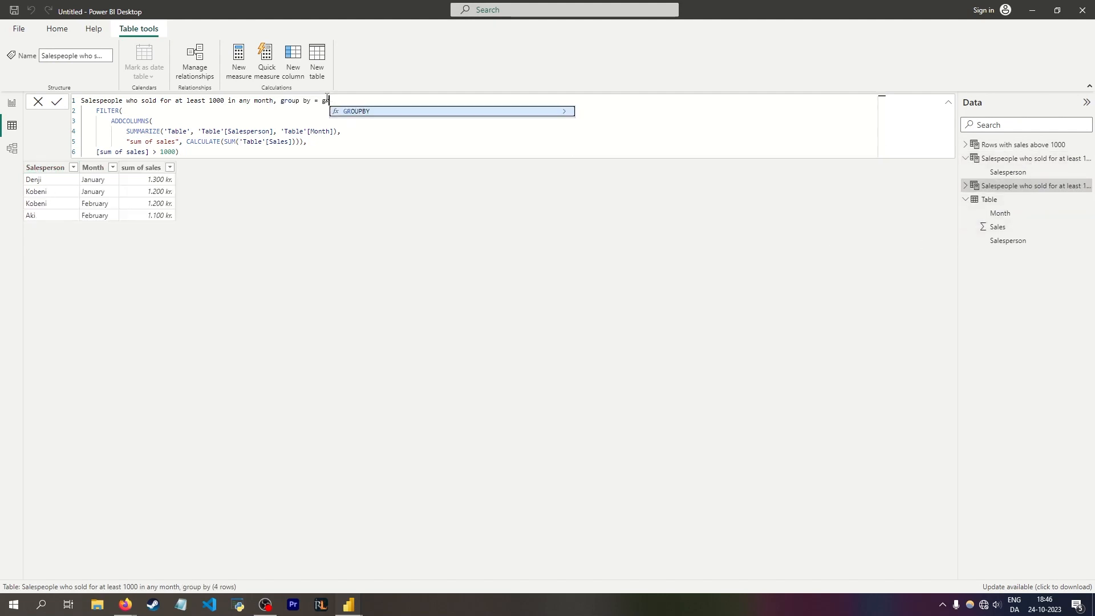
{"action": "key", "text": "Tab"}
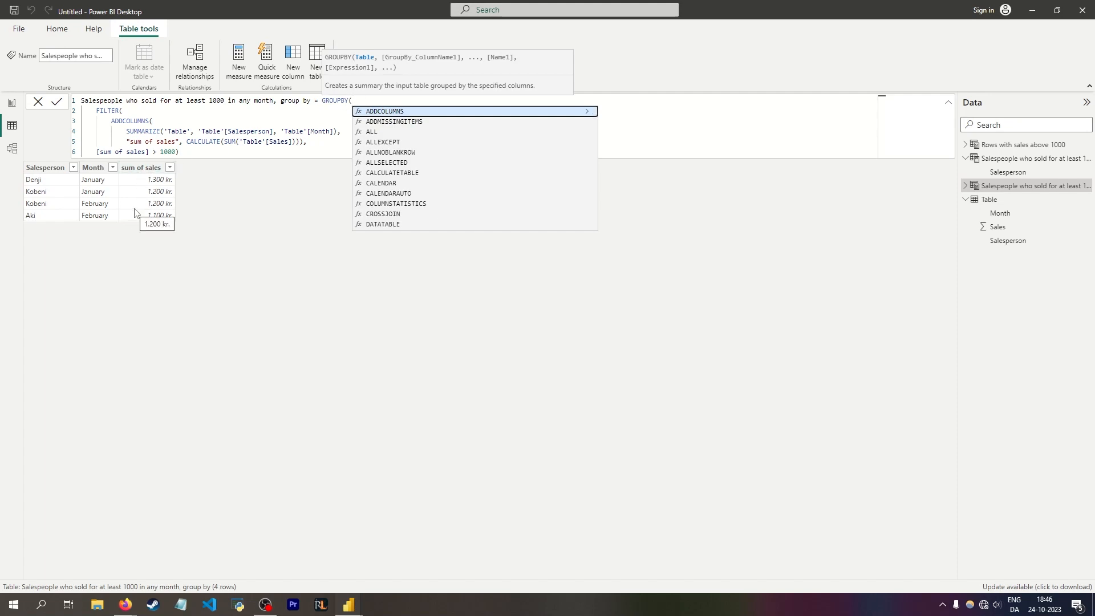
{"action": "type", "text": "c"}
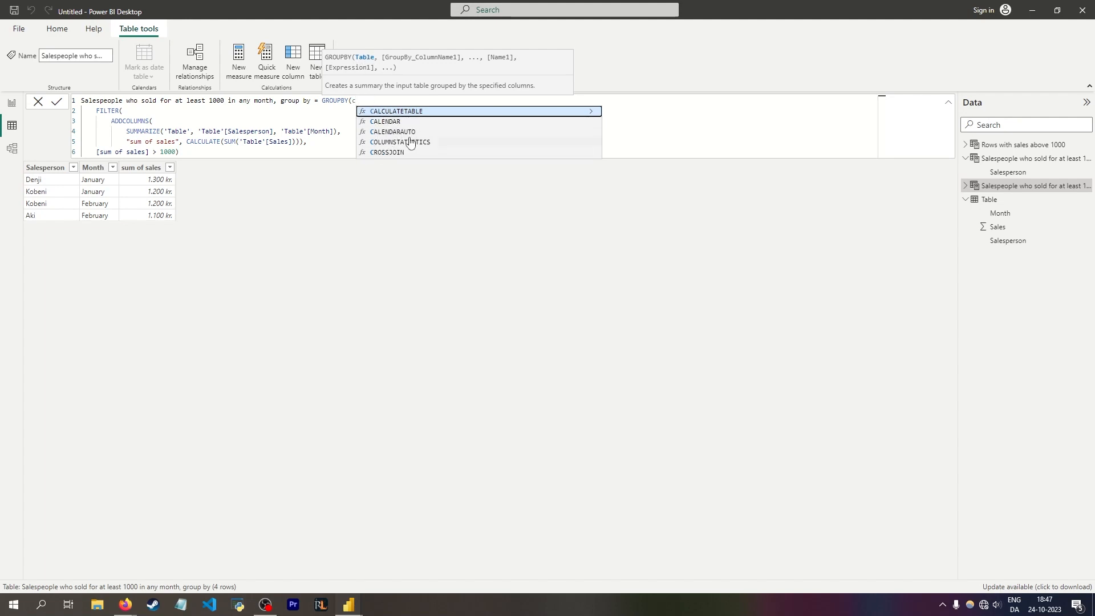
{"action": "key", "text": "BackSpace"}
{"action": "key", "text": "ctrl+End"}
{"action": "type", "text": ","}
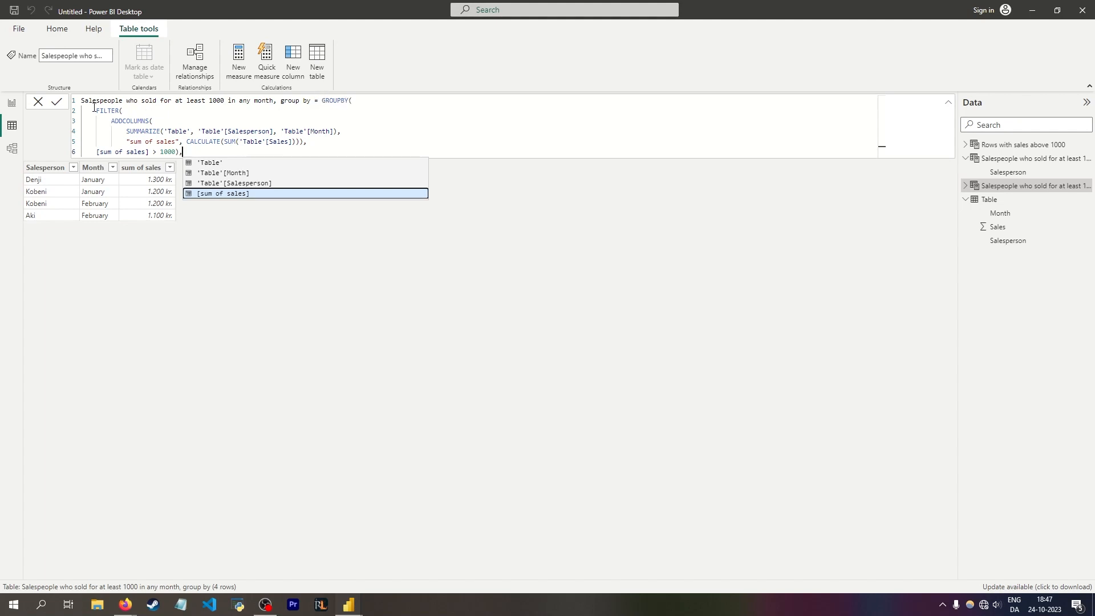
- Add 'Table'[Salesperson] unindented on a new line as GROUPBY's grouping column, close the function and commit the formula
{"action": "left_click_drag", "start_coordinate": [94, 108], "coordinate": [218, 152]}
{"action": "left_click", "coordinate": [218, 151]}
{"action": "key", "text": "shift+Return"}
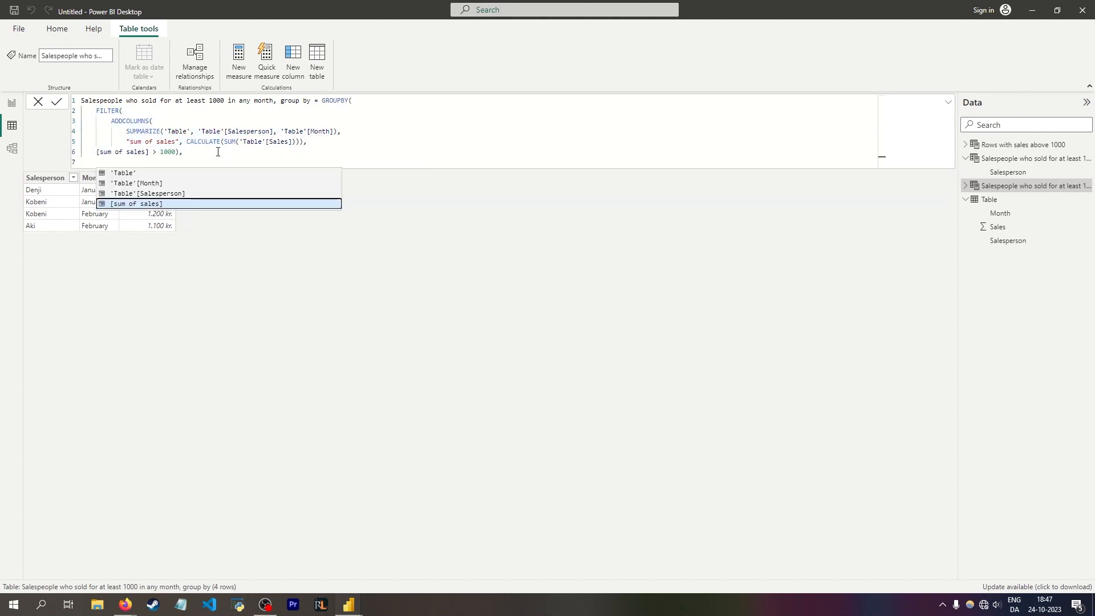
{"action": "left_click", "coordinate": [156, 194]}
{"action": "left_click", "coordinate": [98, 162]}
{"action": "key", "text": "BackSpace"}
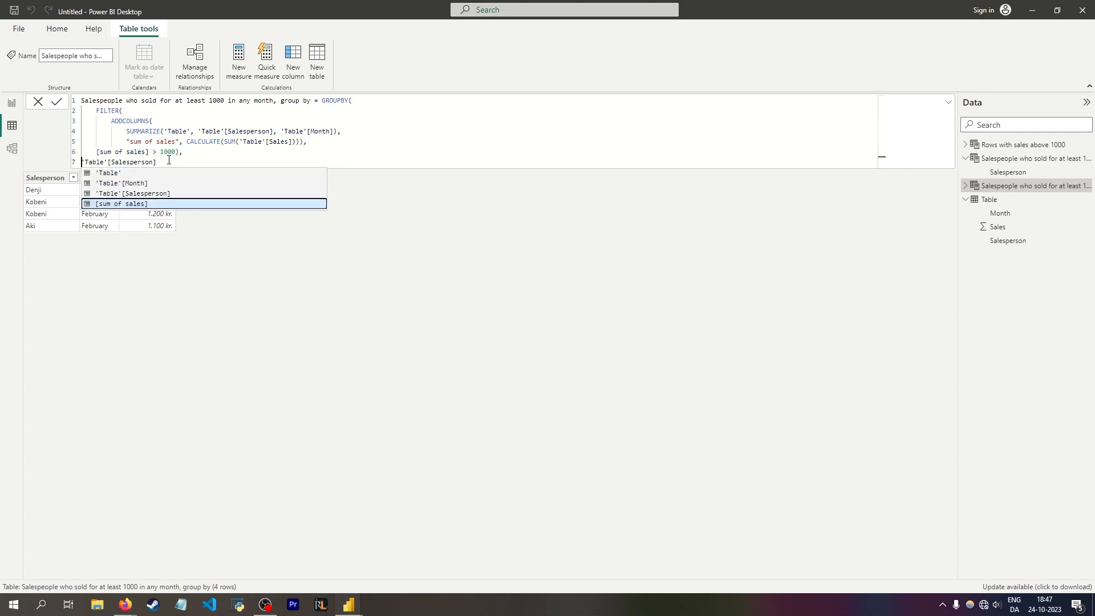
{"action": "left_click", "coordinate": [171, 162]}
{"action": "type", "text": ")"}
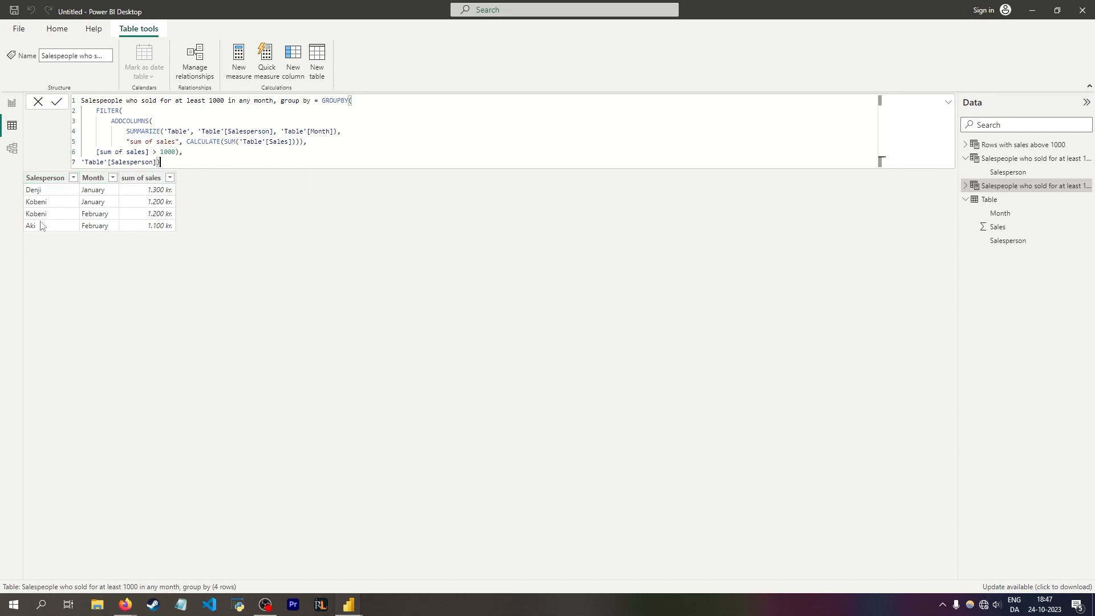
{"action": "key", "text": "Return"}
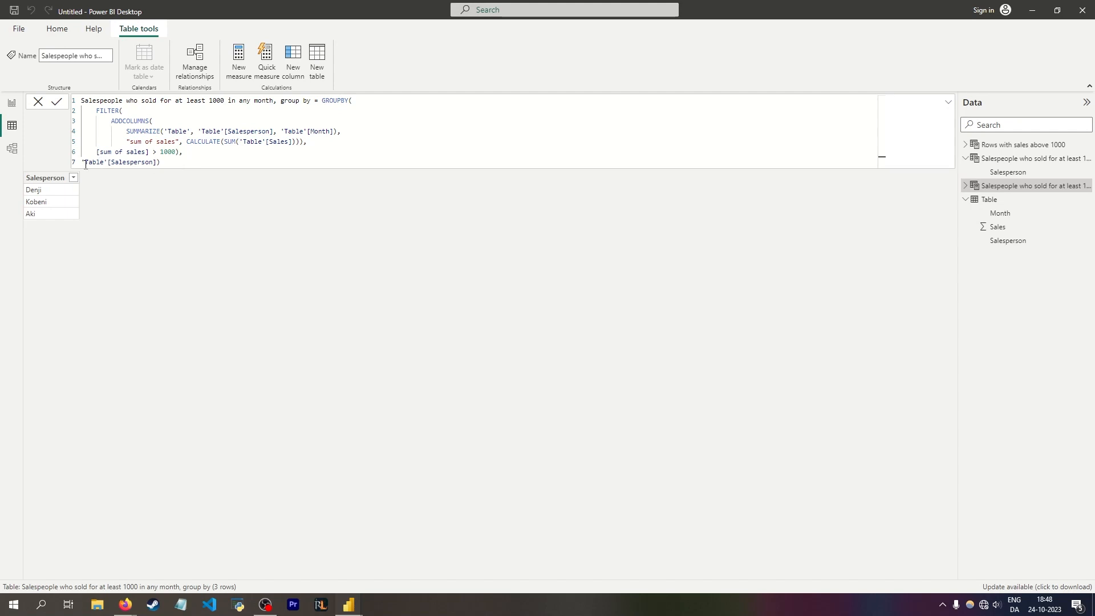
- Sort the Salesperson column of the group by table in ascending order to match the SUMMARIZE table
{"action": "left_click_drag", "start_coordinate": [85, 164], "coordinate": [150, 170]}
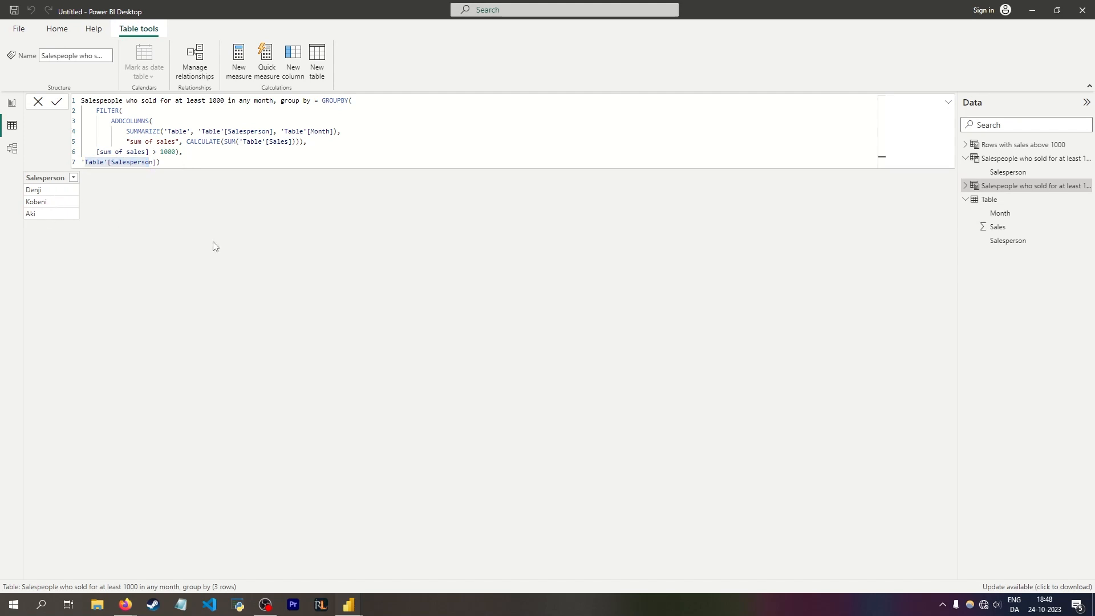
{"action": "left_click", "coordinate": [1017, 160]}
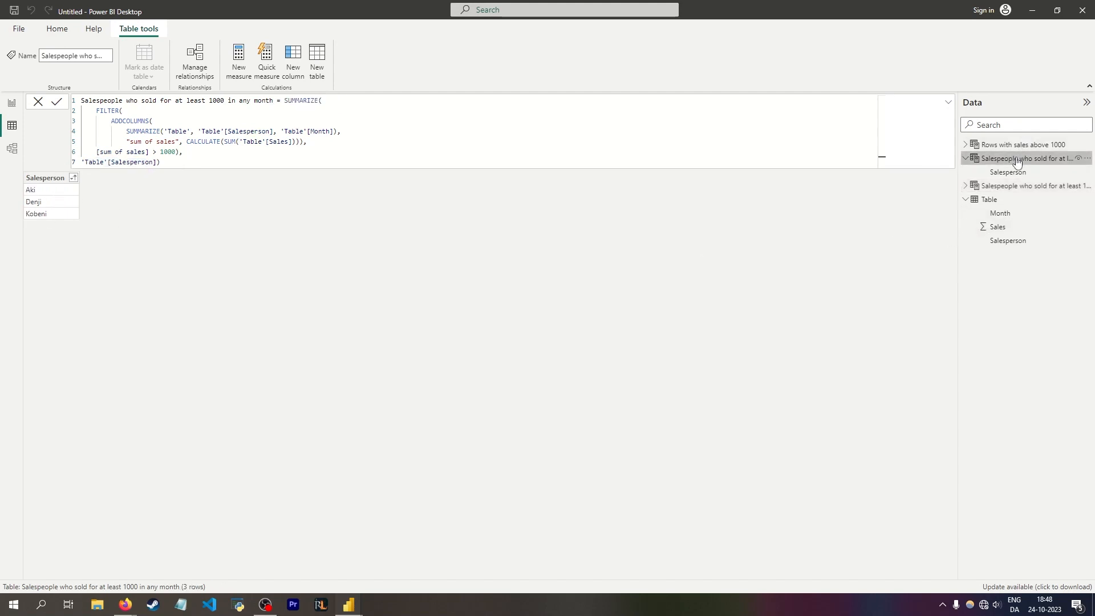
{"action": "left_click", "coordinate": [1019, 187]}
{"action": "left_click", "coordinate": [73, 178]}
{"action": "left_click", "coordinate": [84, 191]}
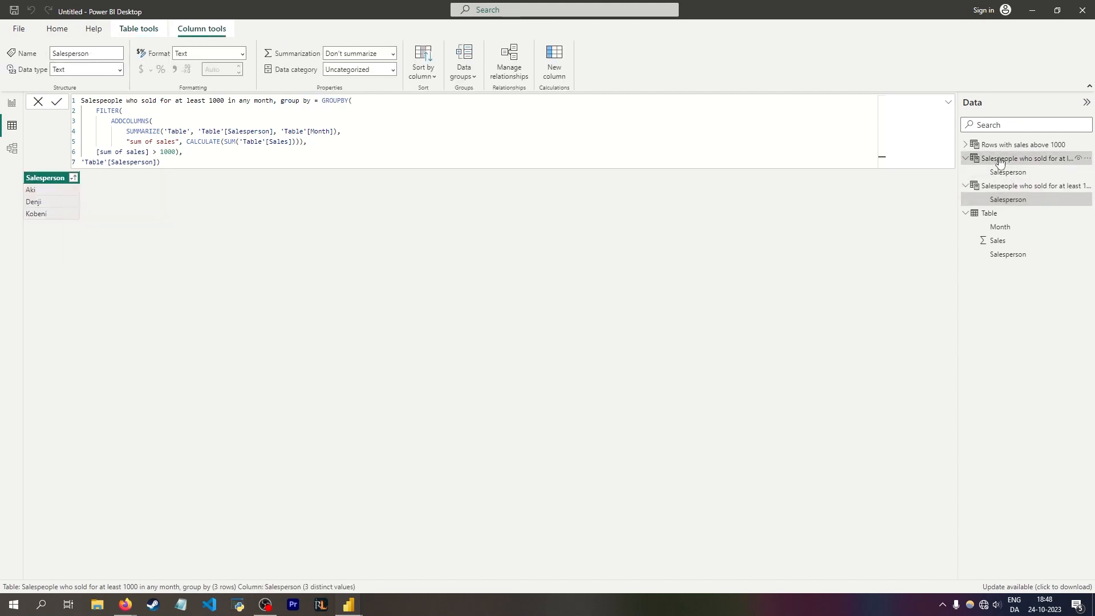
- Compare the outer SUMMARIZE and GROUPBY functions in the two salespeople tables' formulas
{"action": "left_click", "coordinate": [1000, 160]}
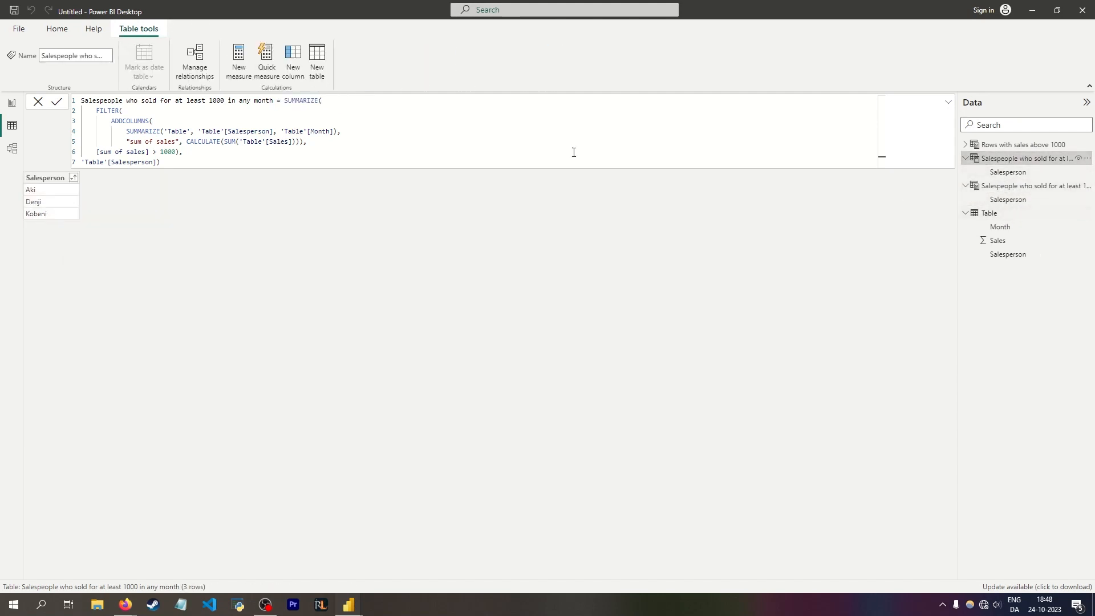
{"action": "double_click", "coordinate": [310, 96]}
{"action": "left_click", "coordinate": [1021, 186]}
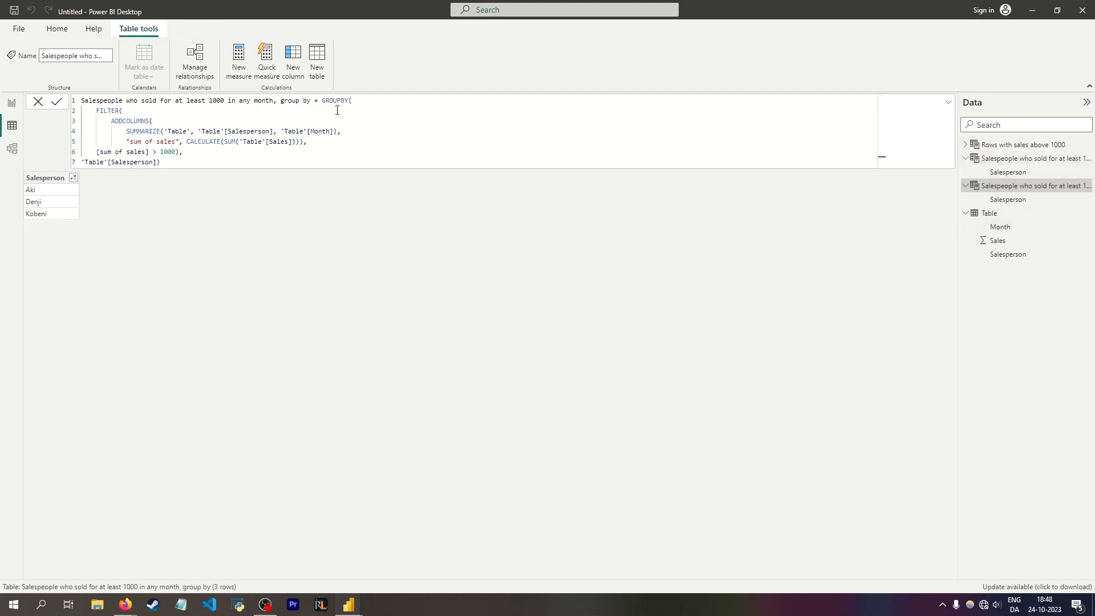
{"action": "double_click", "coordinate": [338, 103]}
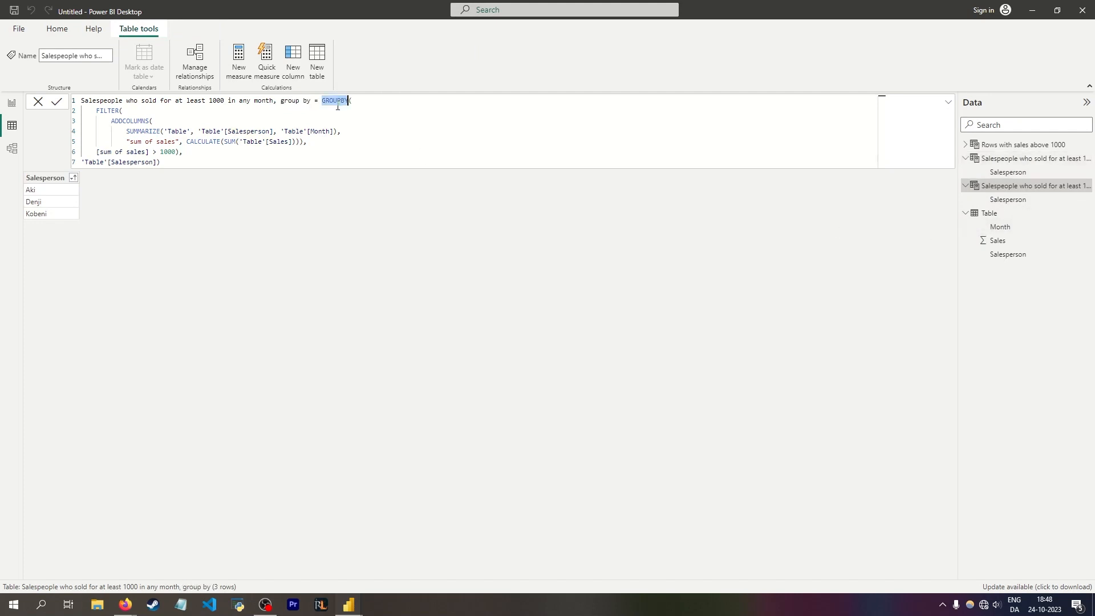
{"action": "left_click", "coordinate": [165, 161]}
{"action": "double_click", "coordinate": [99, 110]}
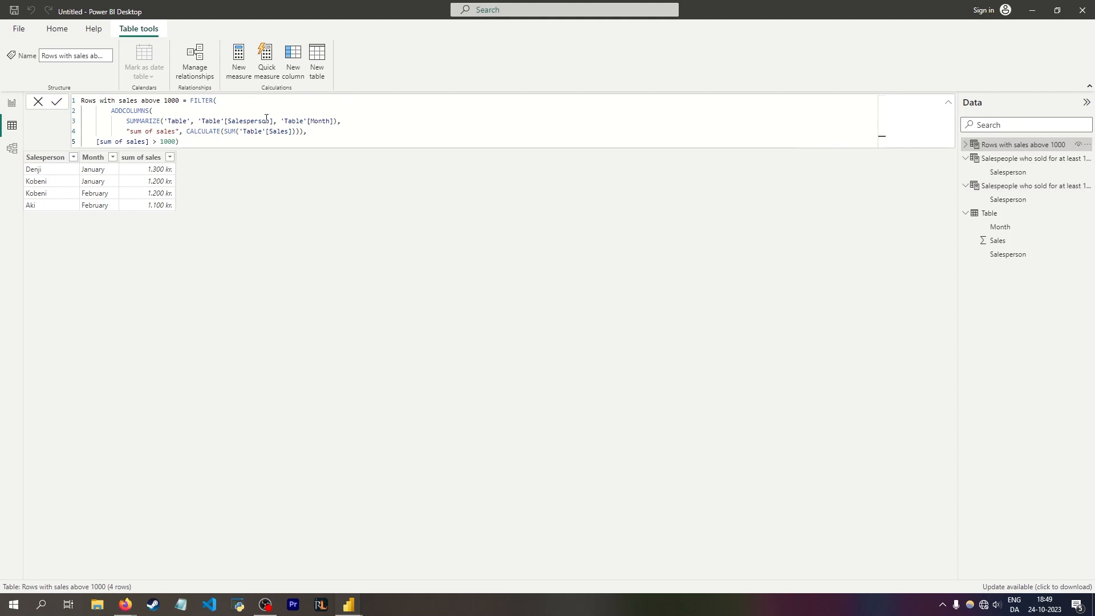
- Copy the full formula of the "Rows with sales above 1000" table and look over its Month, Salesperson and sum of sales columns
{"action": "left_click_drag", "start_coordinate": [268, 118], "coordinate": [152, 111]}
{"action": "key", "text": "ctrl+a"}
{"action": "key", "text": "ctrl+c"}
{"action": "left_click", "coordinate": [231, 216]}
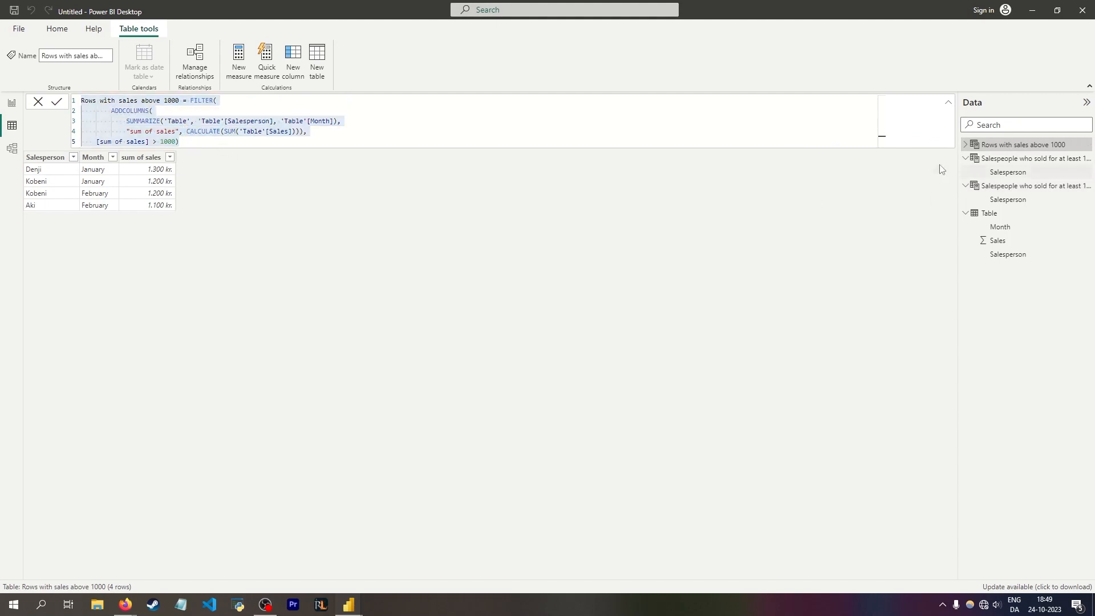
{"action": "left_click", "coordinate": [89, 169]}
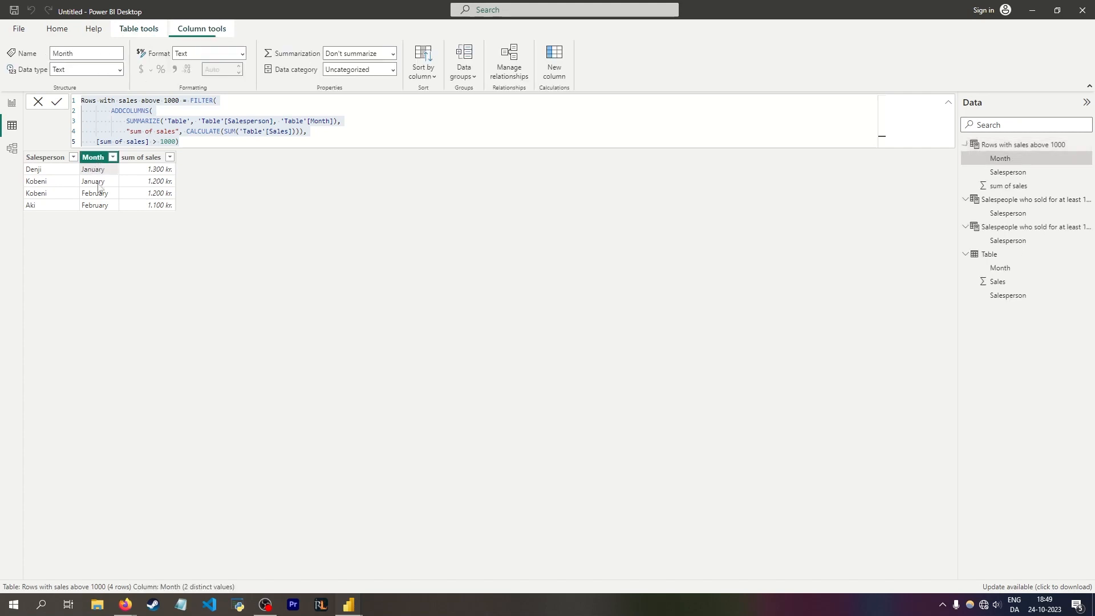
{"action": "left_click", "coordinate": [60, 159]}
{"action": "left_click", "coordinate": [143, 157]}
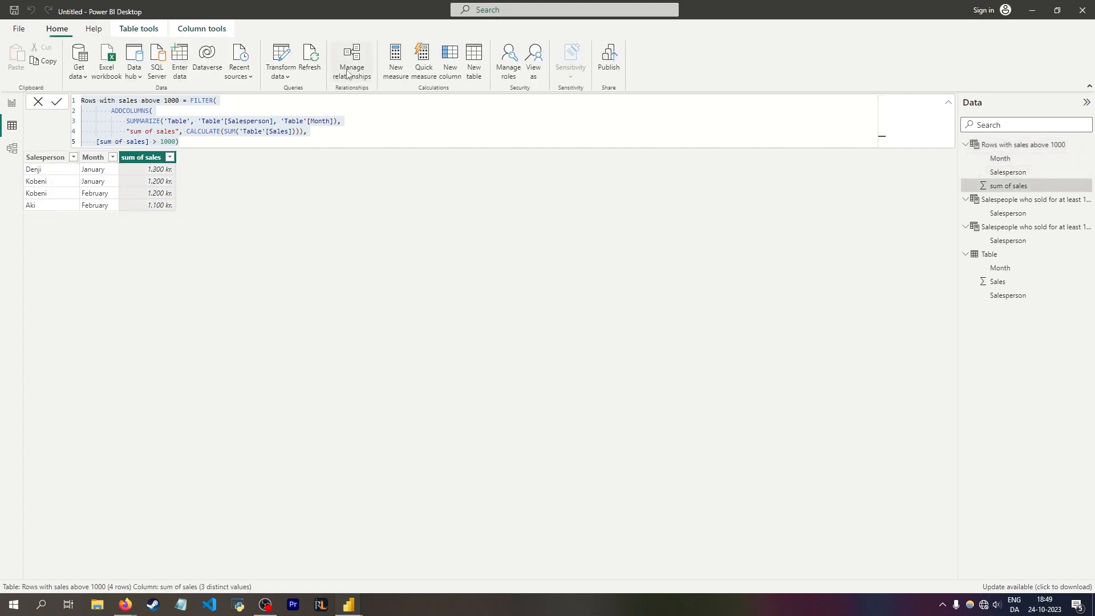
- Create a calculated table from the copied formula, name it "Rows with sales above 1000, no months" and commit it
{"action": "left_click", "coordinate": [474, 68]}
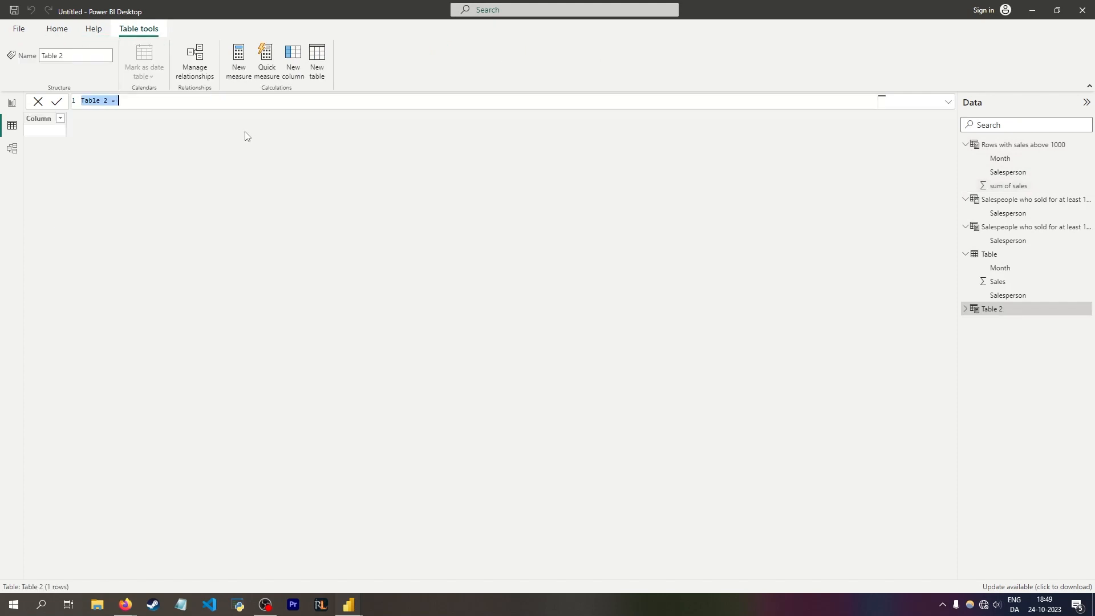
{"action": "key", "text": "ctrl+v"}
{"action": "left_click", "coordinate": [179, 100]}
{"action": "type", "text": ", no months"}
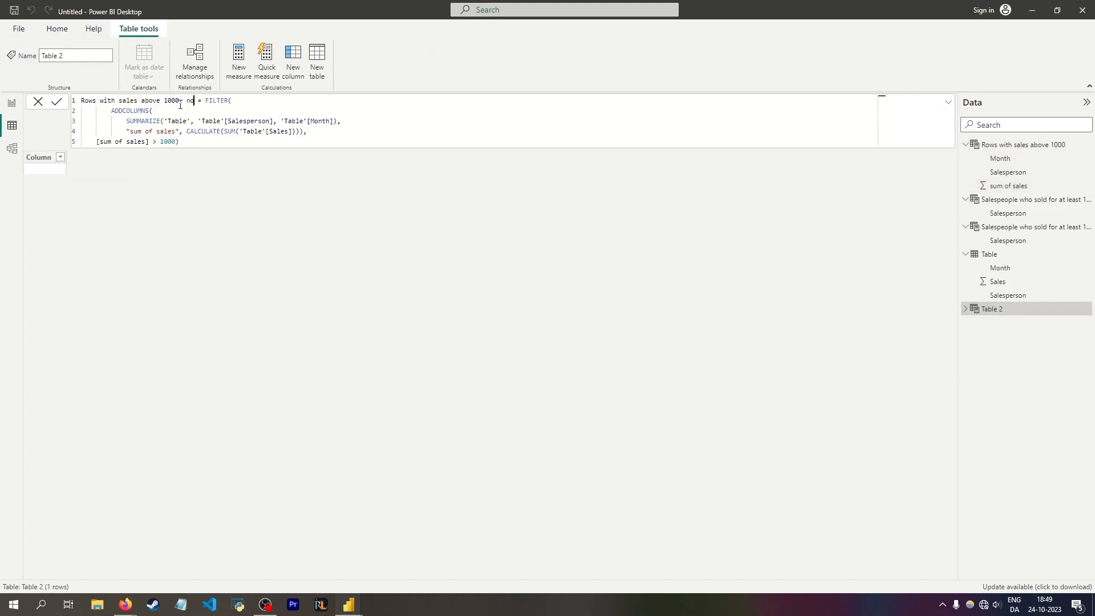
{"action": "key", "text": "Return"}
{"action": "left_click", "coordinate": [228, 100]}
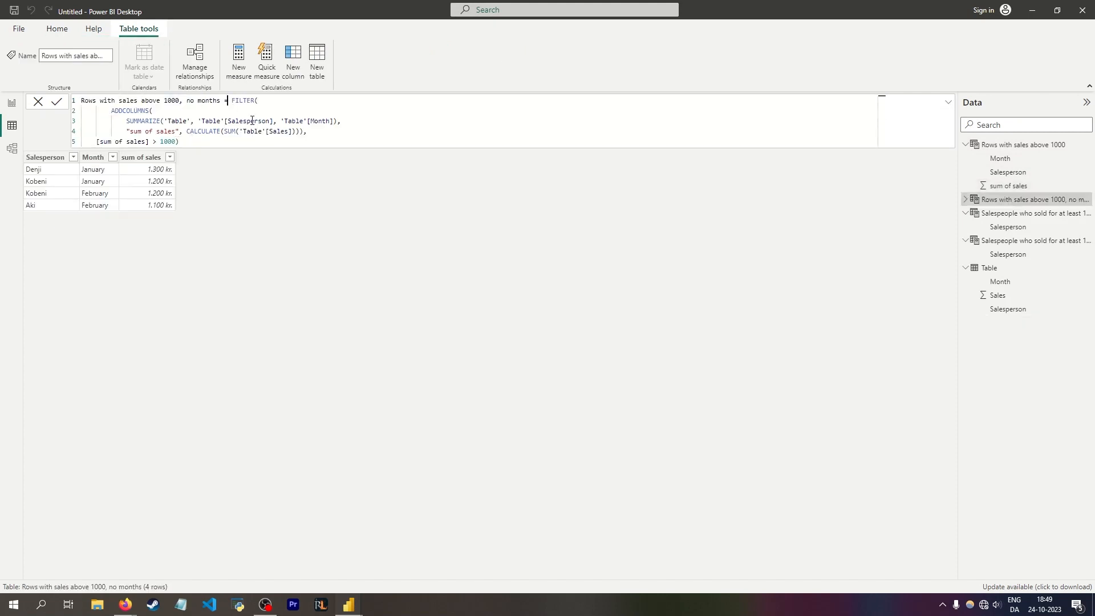
- Wrap the "Rows with sales above 1000, no months" FILTER expression in SELECTCOLUMNS and add a "Sales person" column from 'Table'[Salesperson]
{"action": "type", "text": "SELECTCOLUMNS("}
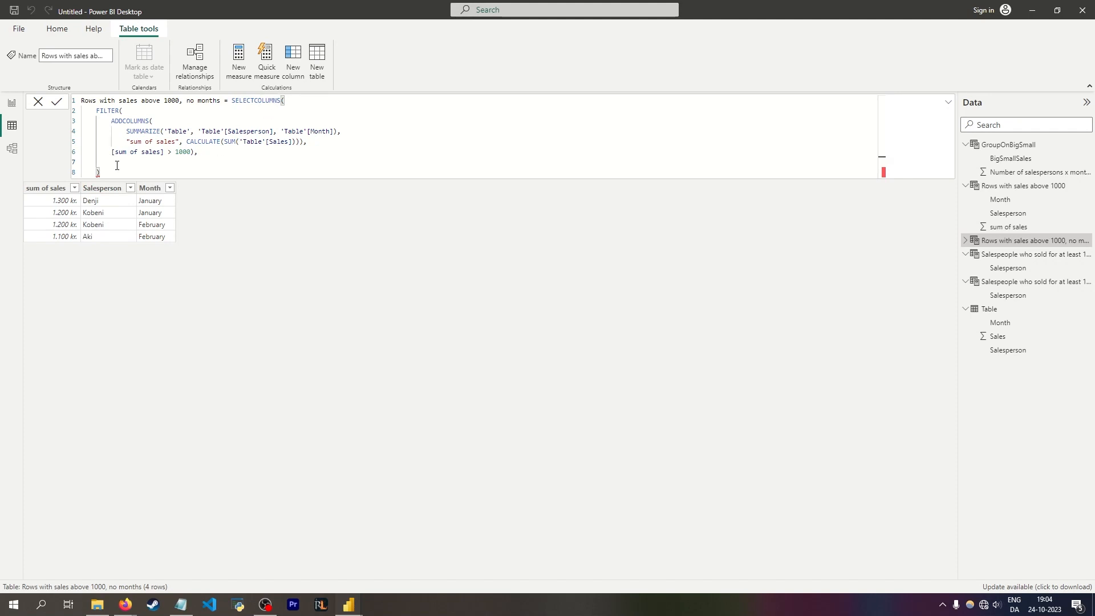
{"action": "type", "text": "\"Sales person\", sale"}
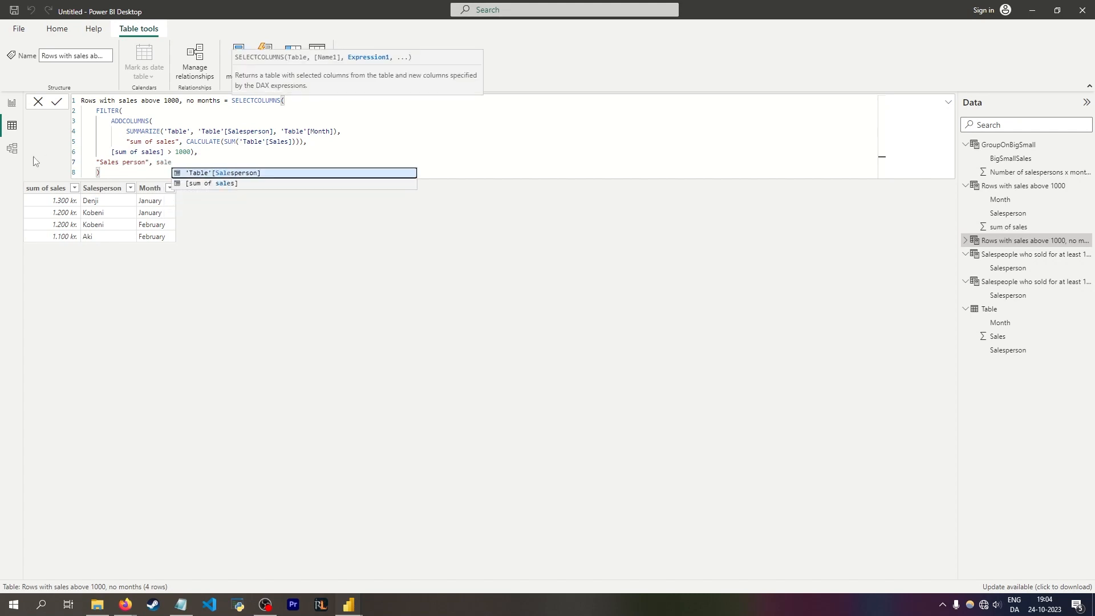
{"action": "left_click", "coordinate": [232, 171]}
{"action": "type", "text": ","}
{"action": "key", "text": "shift+Return"}
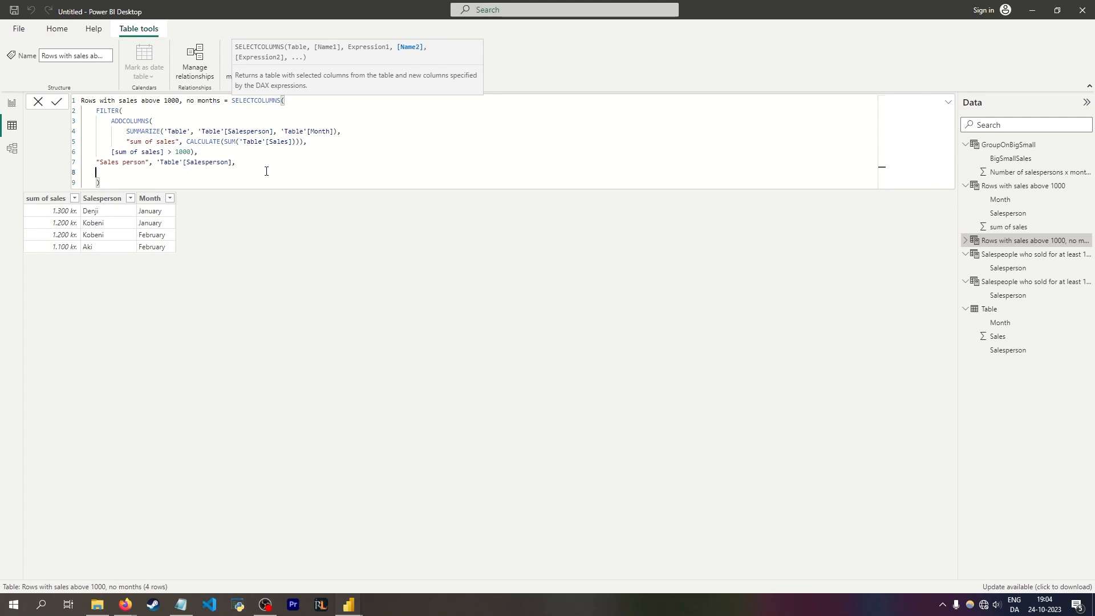
- Add a "Sum of sales" column taken from [sum of sales] to SELECTCOLUMNS and commit the formula
{"action": "type", "text": "\"sum of sales\", sa"}
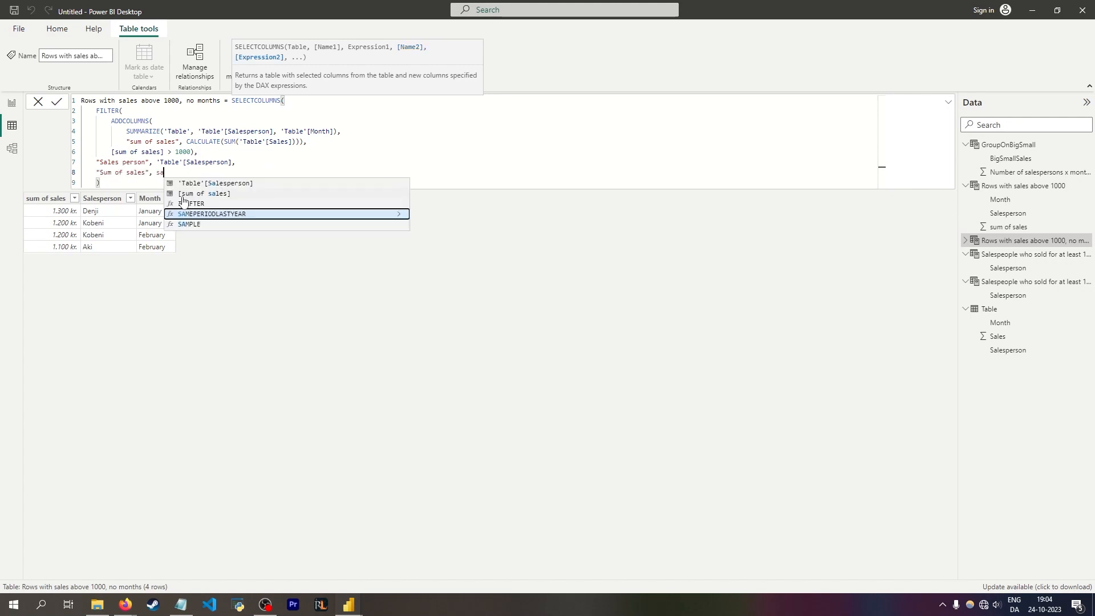
{"action": "left_click", "coordinate": [192, 194]}
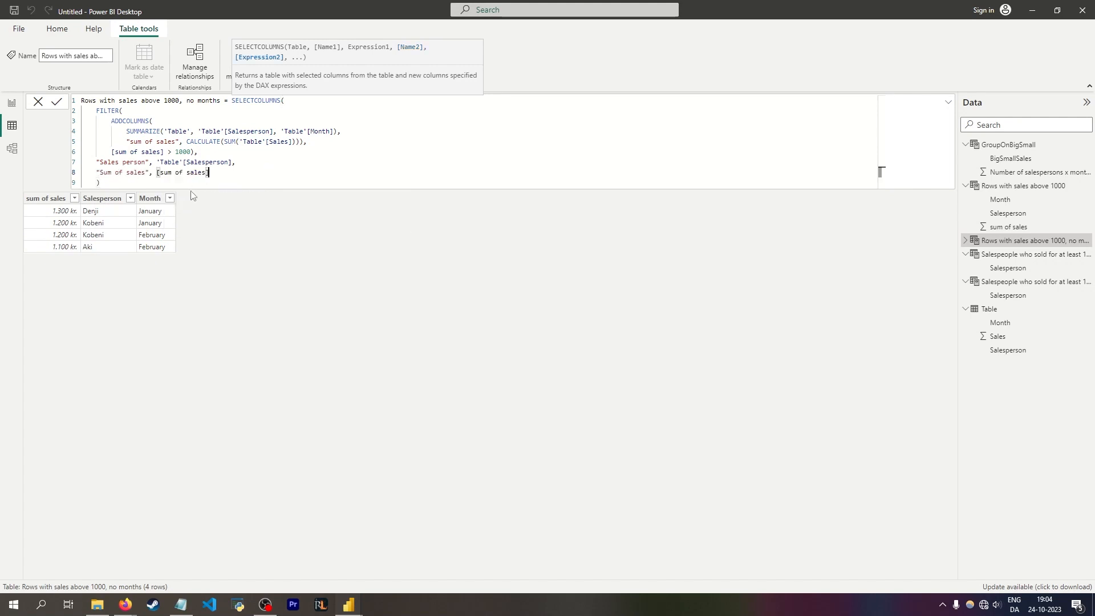
{"action": "key", "text": "Return"}
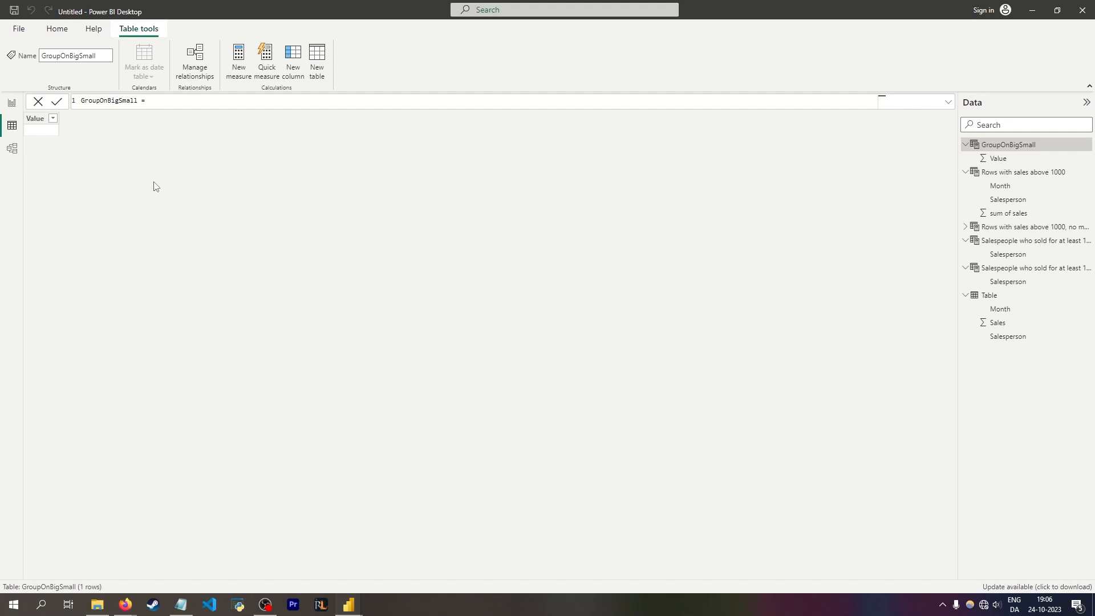
- Define the GroupOnBigSmall table with a threshold variable of 1000, returning a SUMMARIZE of 'Table' by Salesperson and Month
{"action": "type", "text": "var threshold = 1000 return"}
{"action": "key", "text": "shift+Return"}
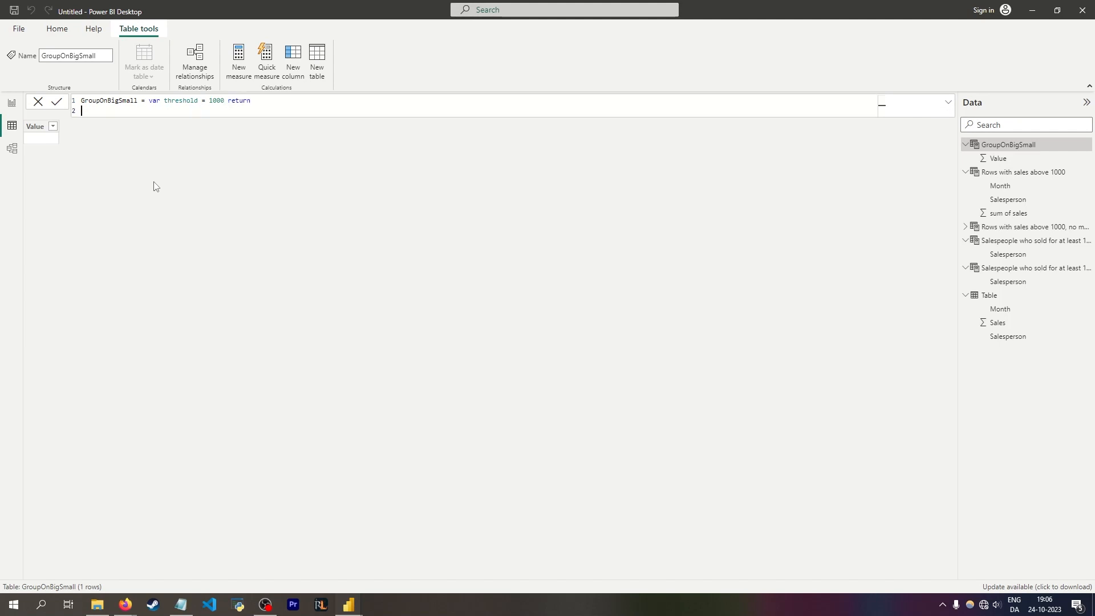
{"action": "type", "text": "SUMMARIZE(tab"}
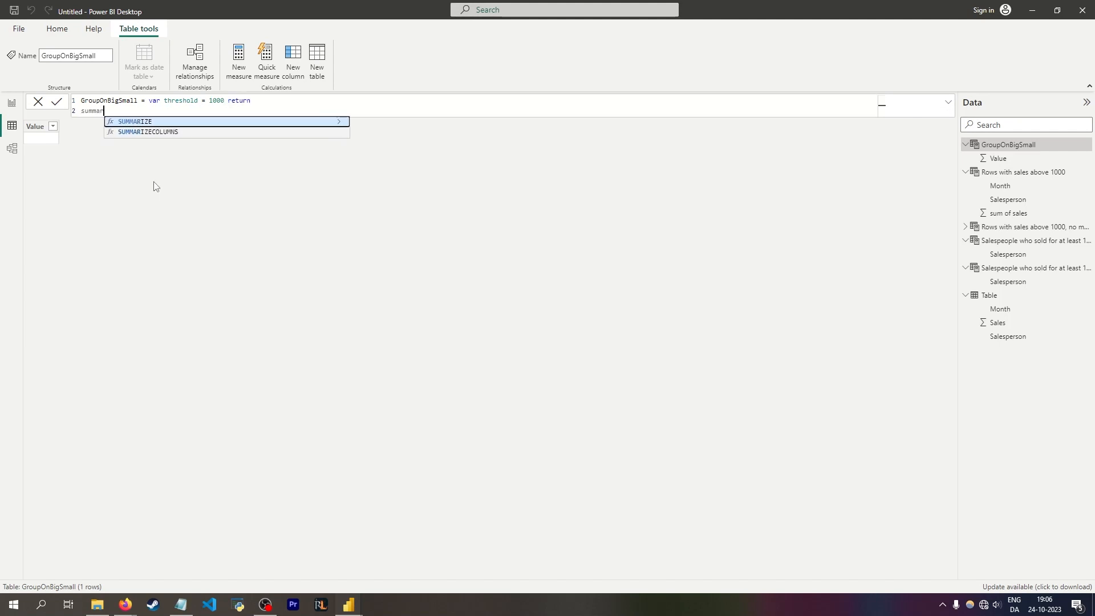
{"action": "key", "text": "Tab"}
{"action": "type", "text": ","}
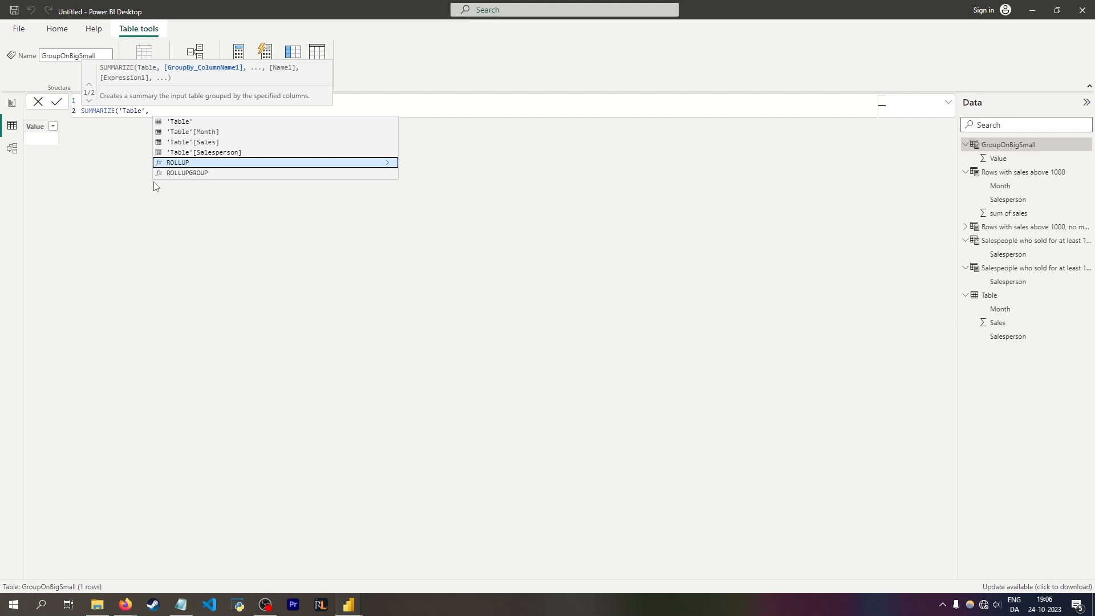
{"action": "key", "text": "Up"}
{"action": "key", "text": "Tab"}
{"action": "type", "text": ","}
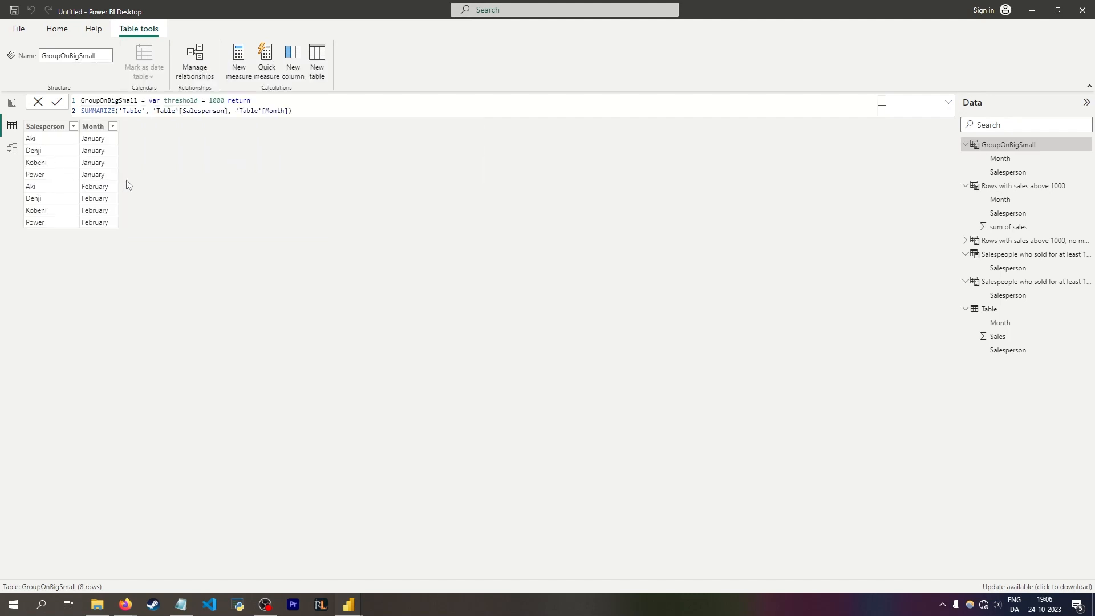
- Wrap the SUMMARIZE expression of GroupOnBigSmall in ADDCOLUMNS, with a fresh line for a column definition
{"action": "left_click", "coordinate": [82, 110]}
{"action": "type", "text": "add"}
{"action": "key", "text": "Tab"}
{"action": "key", "text": "shift+Return"}
{"action": "left_click", "coordinate": [347, 120]}
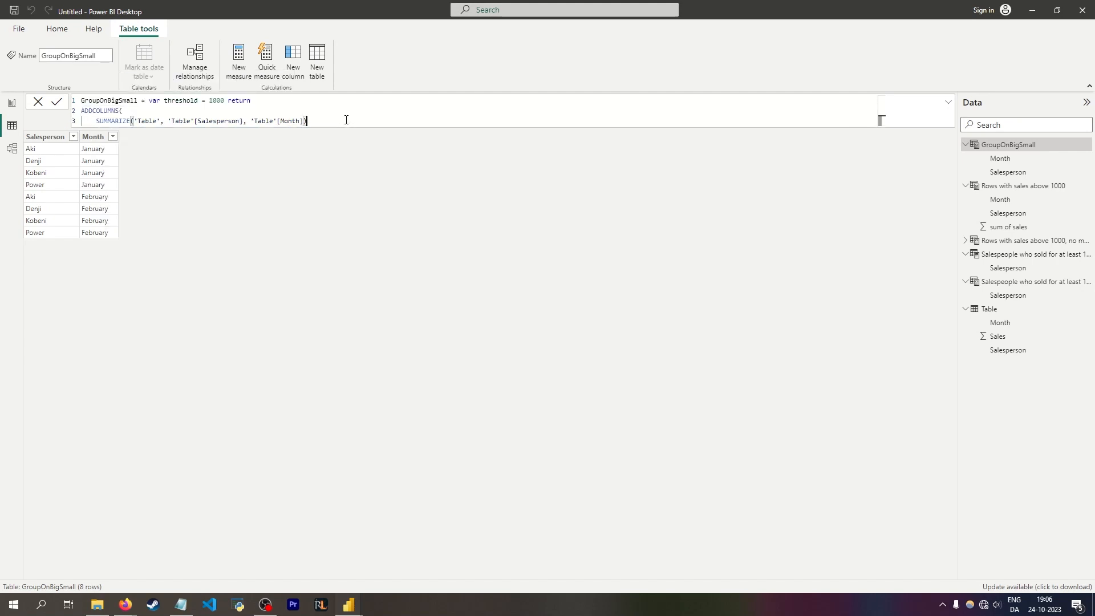
{"action": "type", "text": ","}
{"action": "key", "text": "shift+Return"}
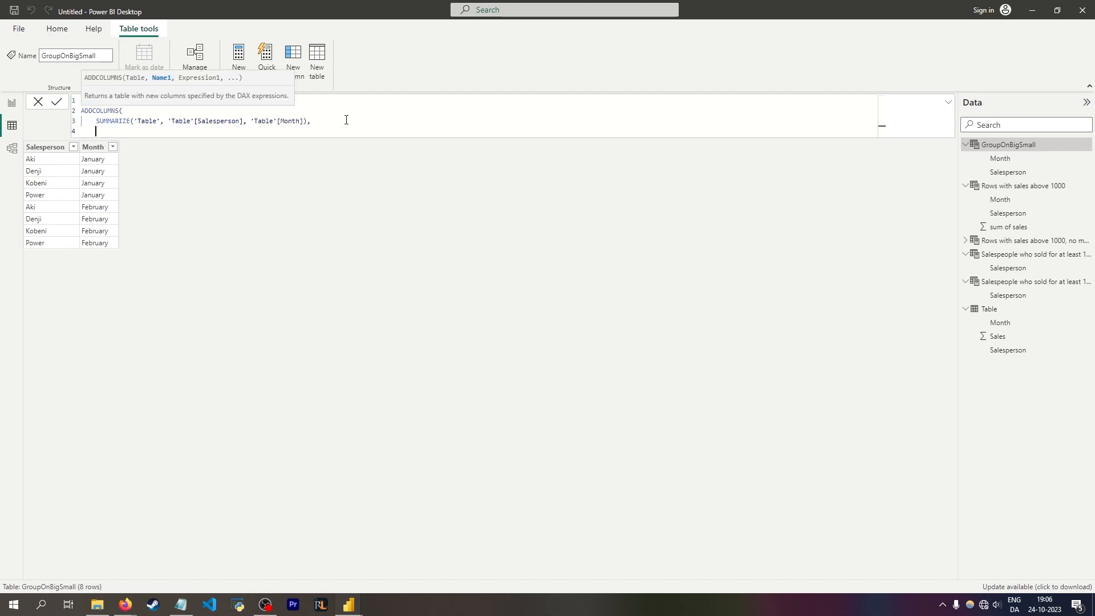
- Add a "BigSmallSales" column defined as CALCULATE(SUM('Table'[Sales])) and commit the formula
{"action": "type", "text": "\"BigSmallSales\","}
{"action": "type", "text": "CALCULATE(SUM("}
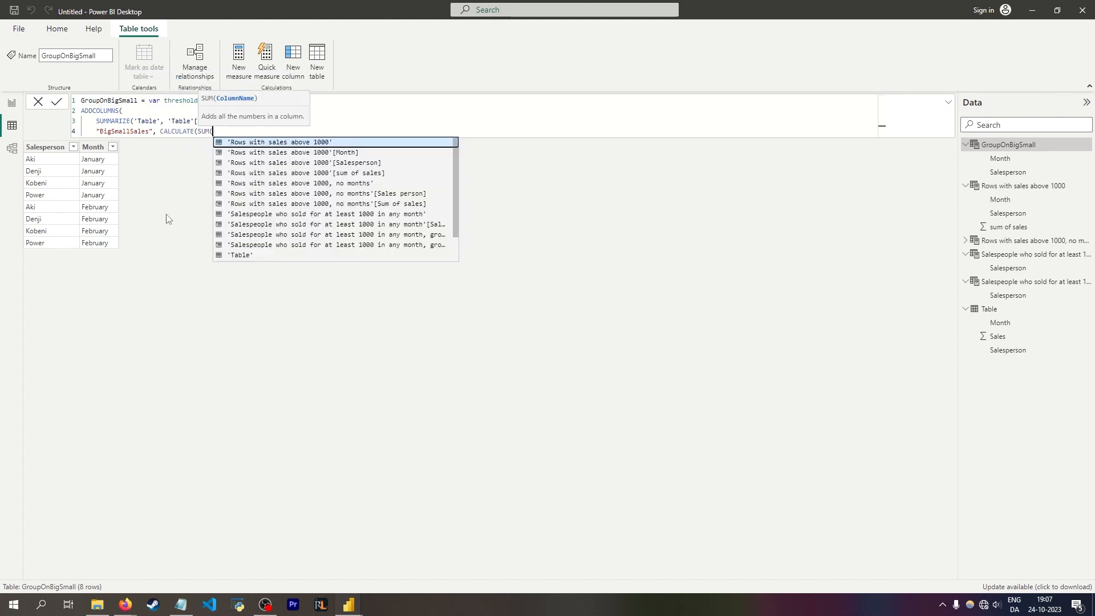
{"action": "type", "text": "sal"}
{"action": "left_click", "coordinate": [287, 248]}
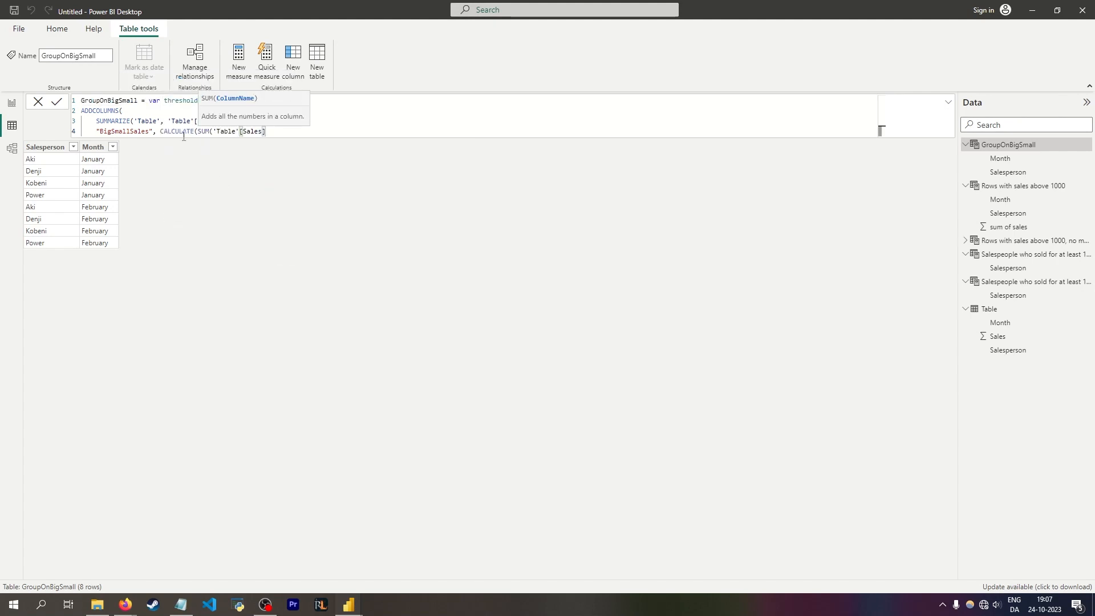
{"action": "type", "text": ")"}
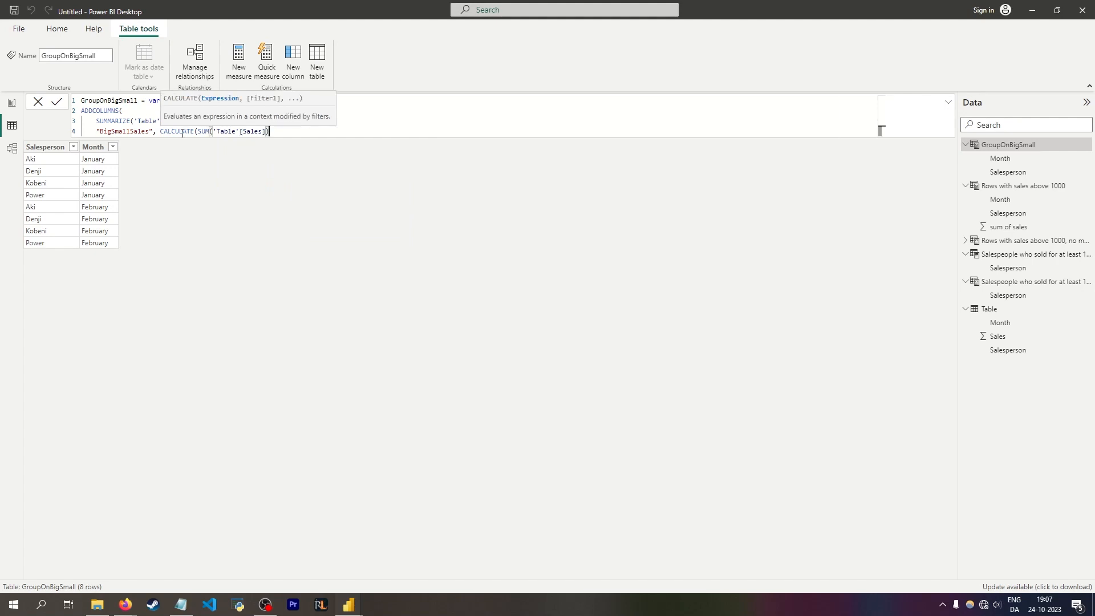
{"action": "type", "text": ")"}
{"action": "key", "text": "Return"}
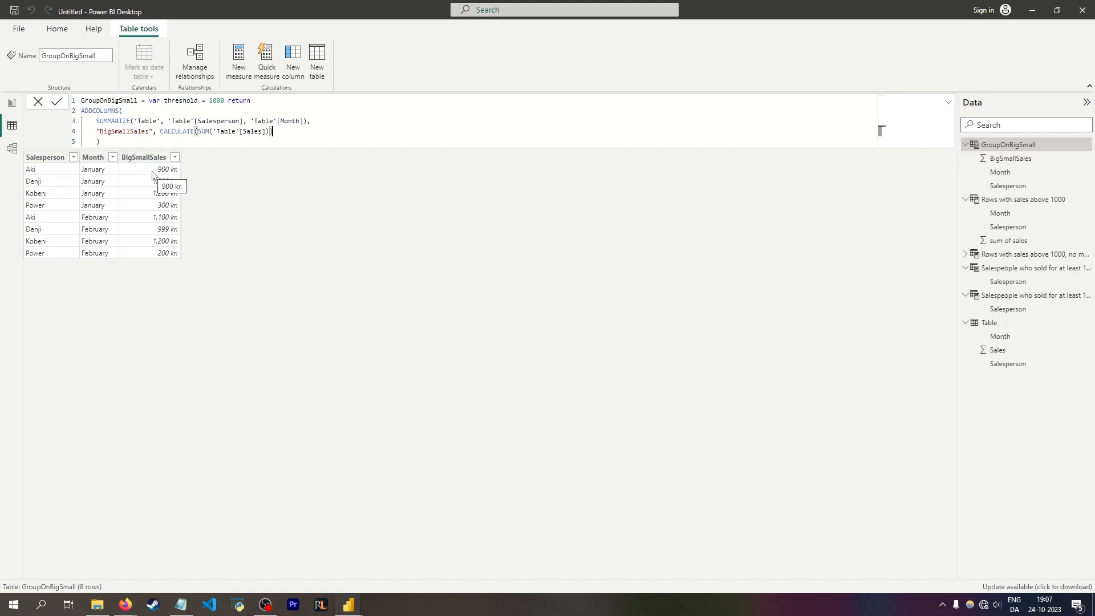
- Wrap the BigSmallSales calculation in IF, returning "Big" when the sum is >= threshold and otherwise "Small", and commit
{"action": "left_click", "coordinate": [157, 132]}
{"action": "type", "text": "IF("}
{"action": "key", "text": "shift+Return"}
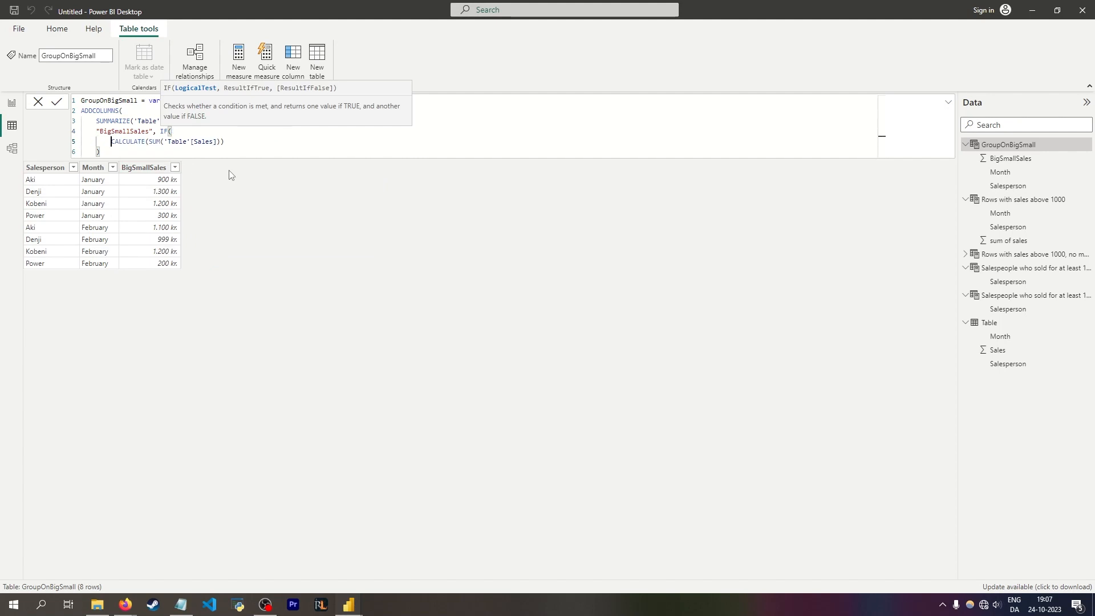
{"action": "key", "text": "End"}
{"action": "type", "text": "<"}
{"action": "key", "text": "BackSpace"}
{"action": "type", "text": ">"}
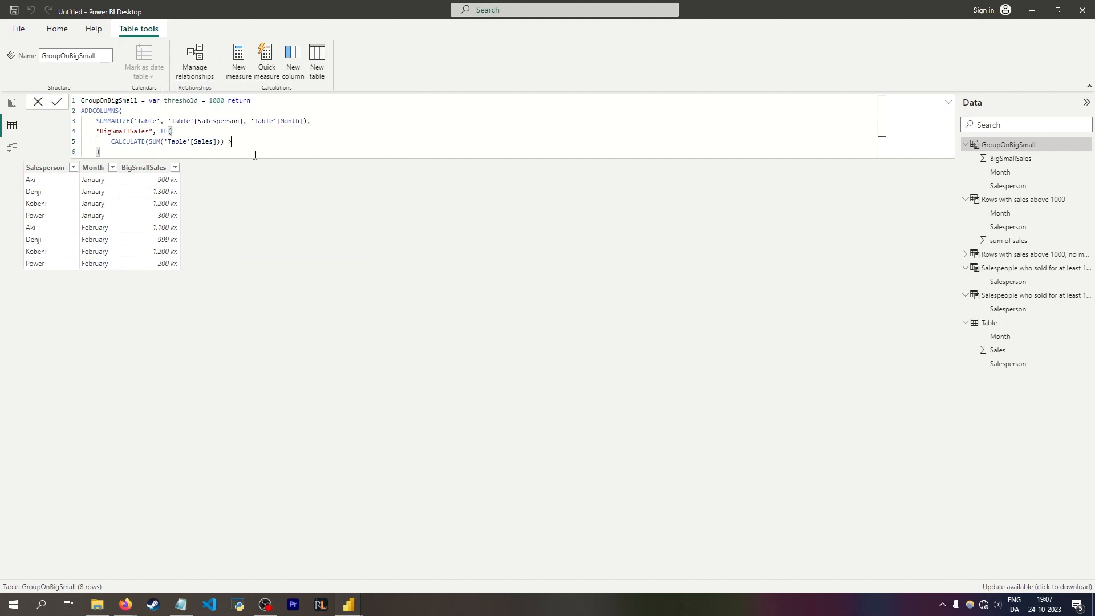
{"action": "type", "text": "= threshold,"}
{"action": "key", "text": "shift+Return"}
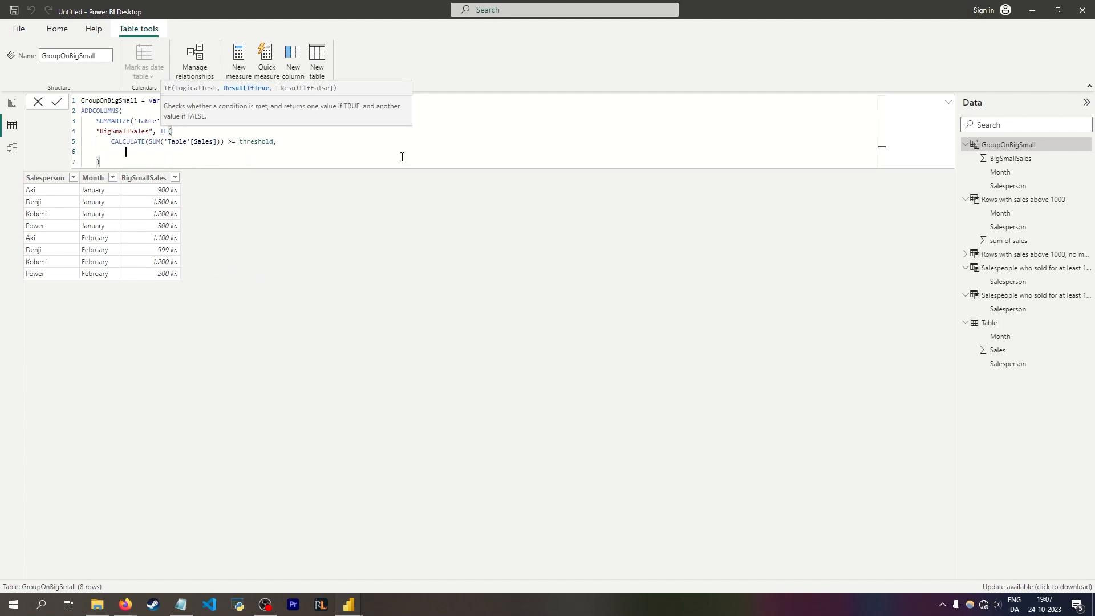
{"action": "key", "text": "Tab"}
{"action": "type", "text": "\"Big\", \"Small\")"}
{"action": "key", "text": "Return"}
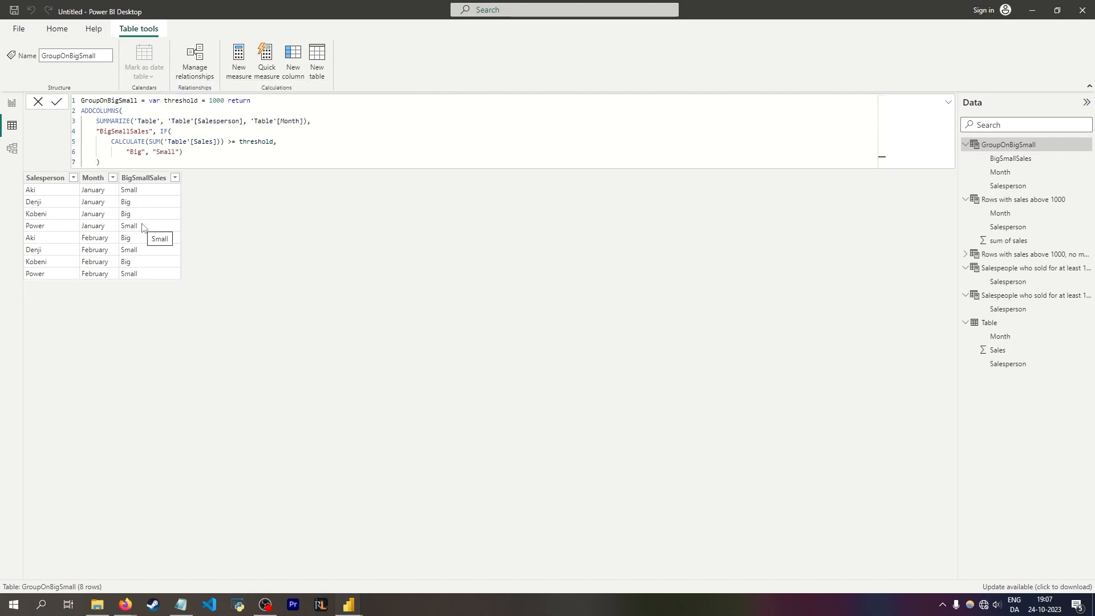
- Check the GROUPBY formula of the group by table, and wrap GroupOnBigSmall's ADDCOLUMNS expression in GROUPBY with its inner lines indented
{"action": "left_click", "coordinate": [1002, 268]}
{"action": "left_click", "coordinate": [1003, 301]}
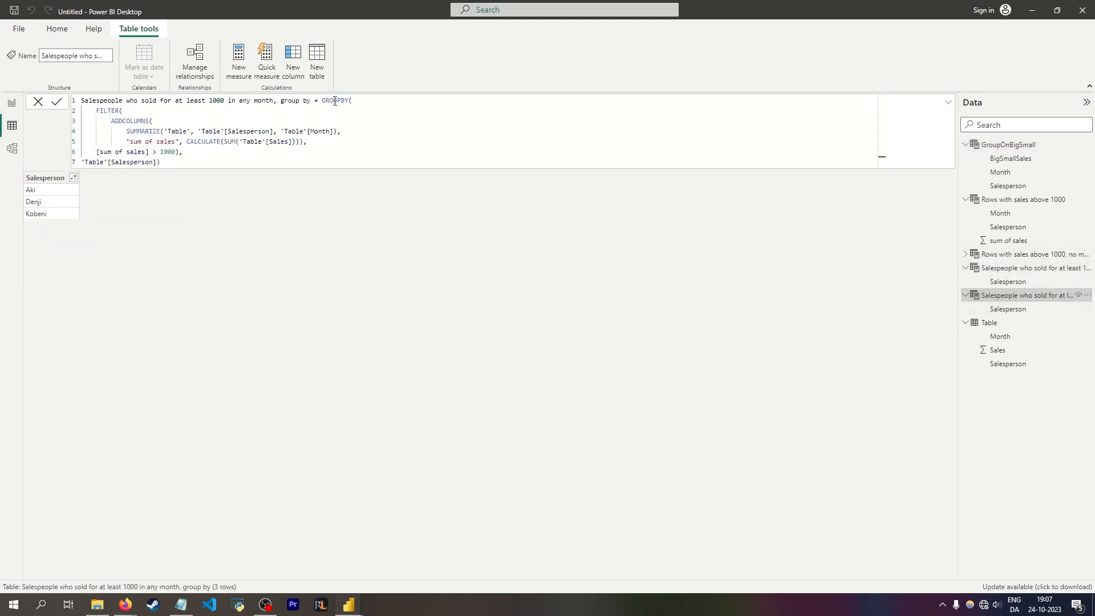
{"action": "left_click", "coordinate": [1016, 147]}
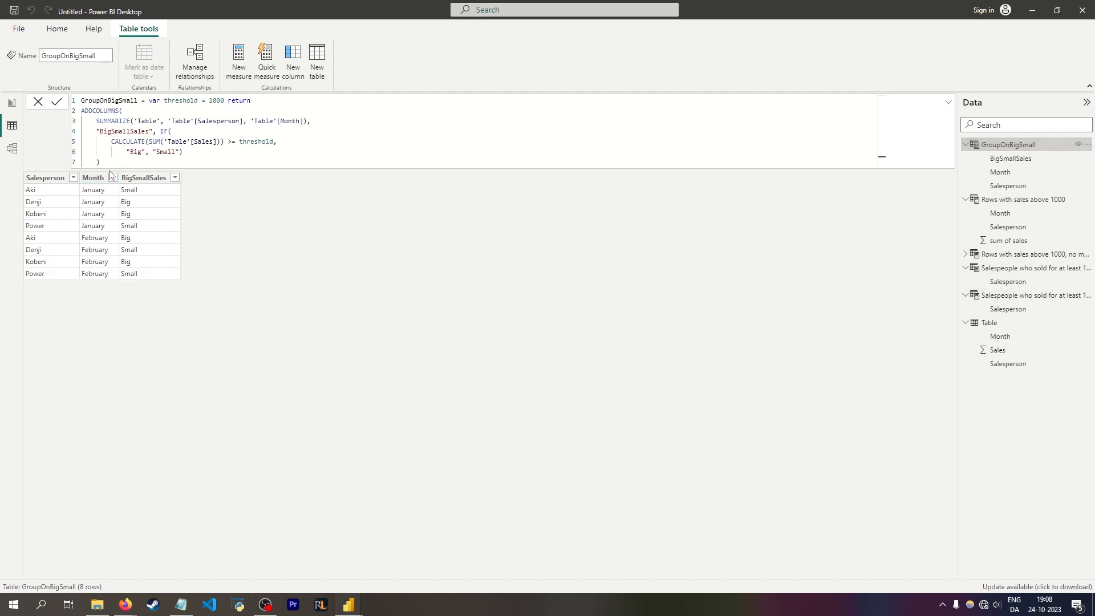
{"action": "left_click", "coordinate": [137, 181]}
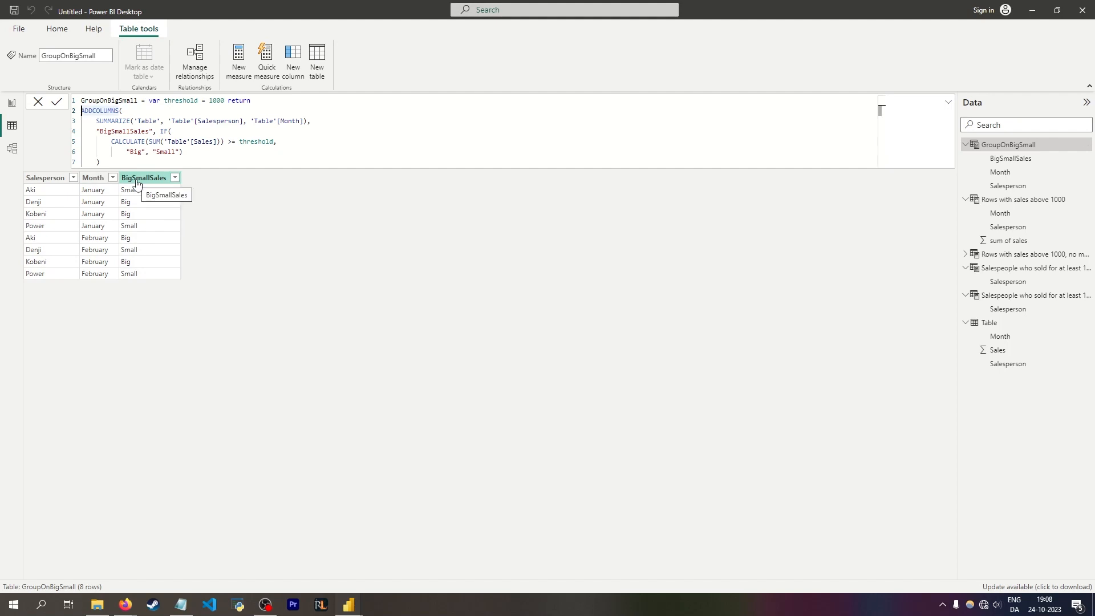
{"action": "type", "text": "GROUPBY("}
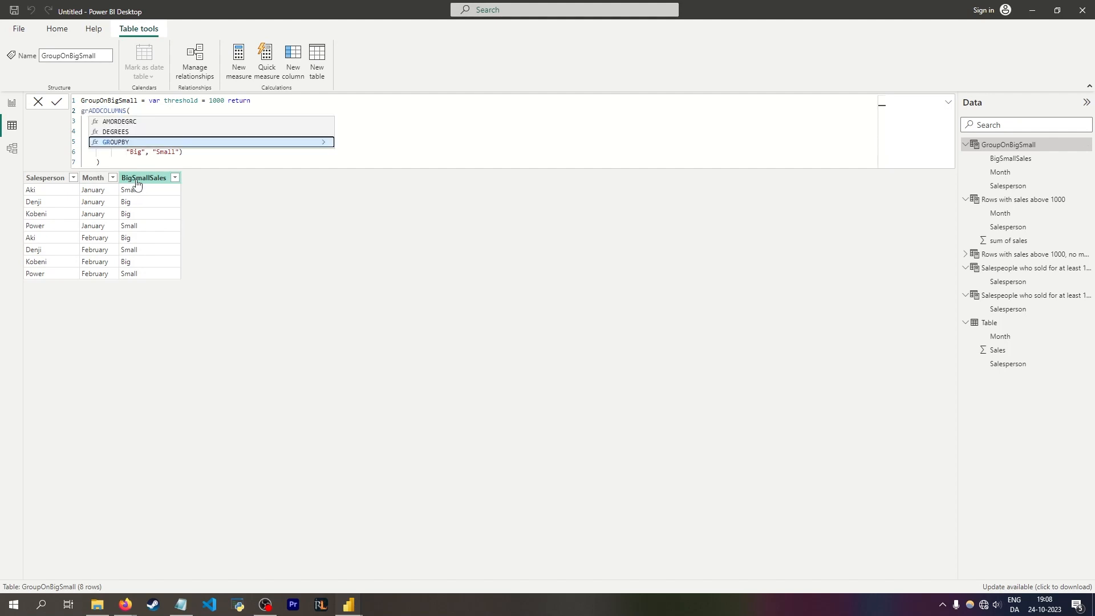
{"action": "key", "text": "shift+Return"}
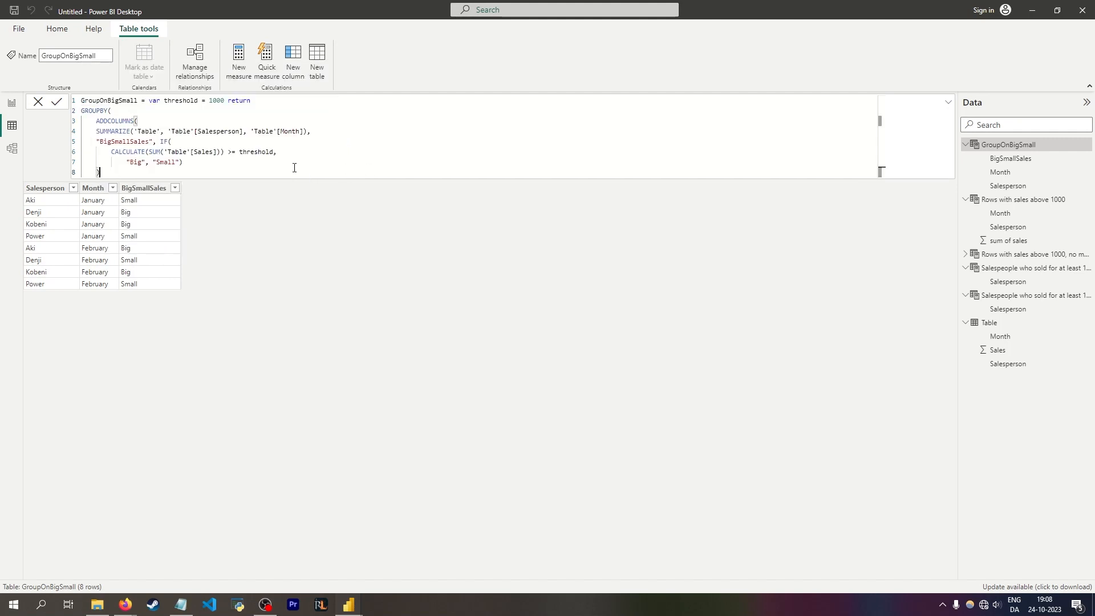
{"action": "left_click_drag", "start_coordinate": [100, 129], "coordinate": [110, 162]}
{"action": "key", "text": "Tab"}
{"action": "left_click", "coordinate": [109, 174]}
- Set [BigSmallSales] as the grouping column of the GROUPBY function and commit the formula
{"action": "type", "text": ","}
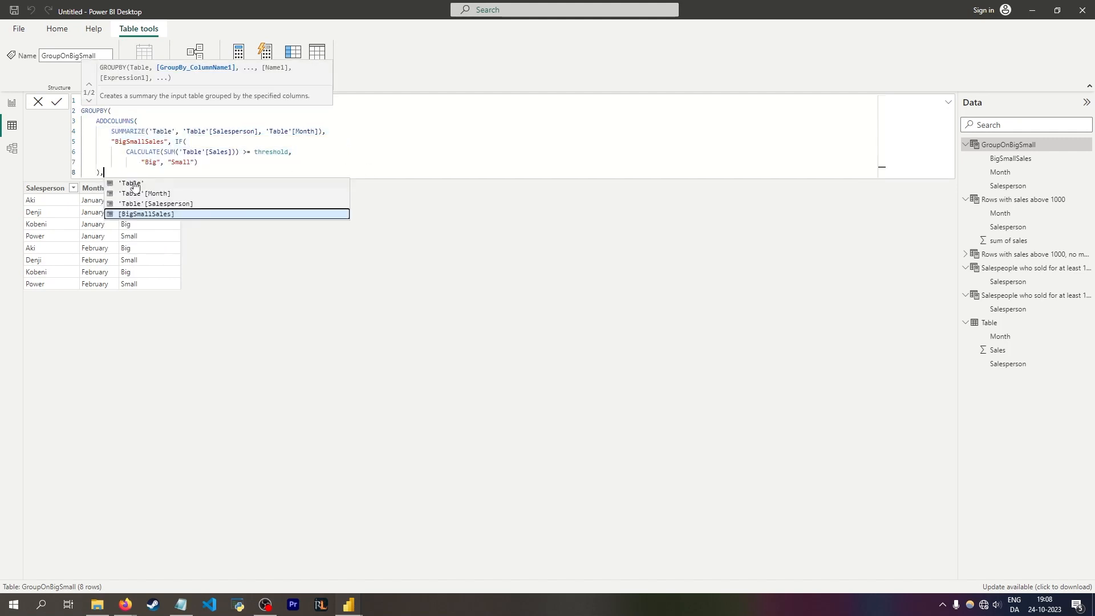
{"action": "left_click", "coordinate": [170, 174]}
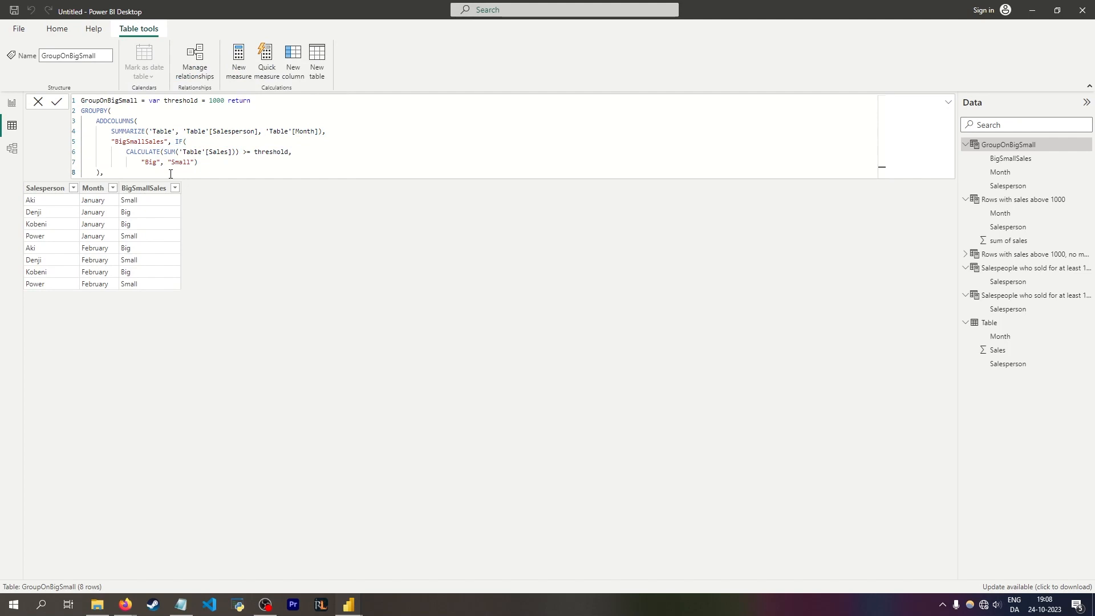
{"action": "key", "text": "Return"}
{"action": "type", "text": "["}
{"action": "key", "text": "Tab"}
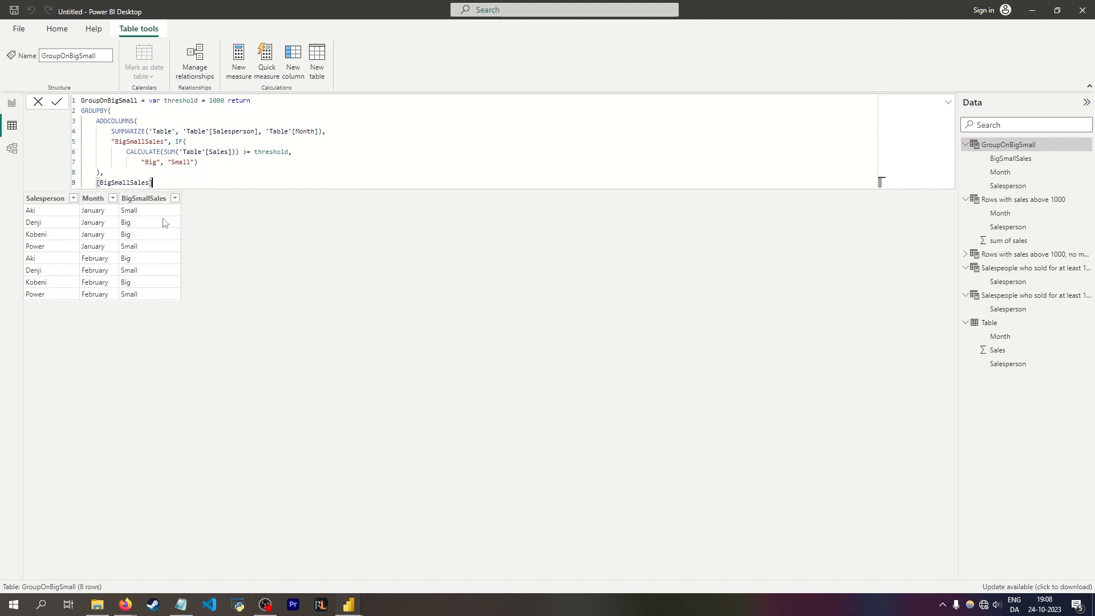
{"action": "type", "text": ")"}
{"action": "key", "text": "Return"}
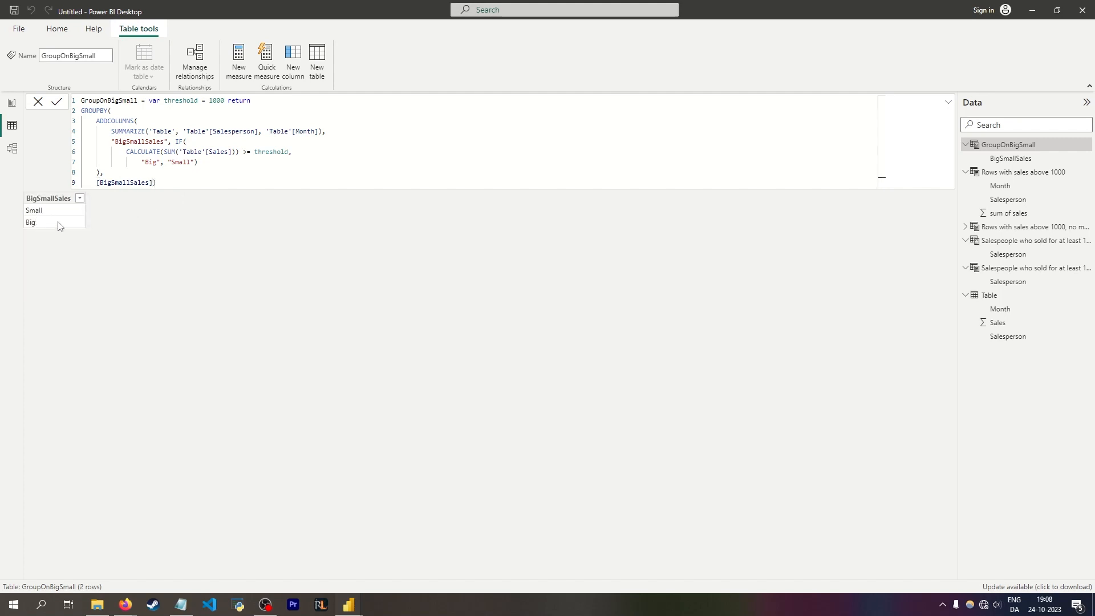
- Begin an extra GROUPBY column named "Number of salespersons x months" after [BigSmallSales]
{"action": "left_click", "coordinate": [167, 185]}
{"action": "type", "text": ","}
{"action": "key", "text": "BackSpace"}
{"action": "key", "text": "BackSpace"}
{"action": "type", "text": ","}
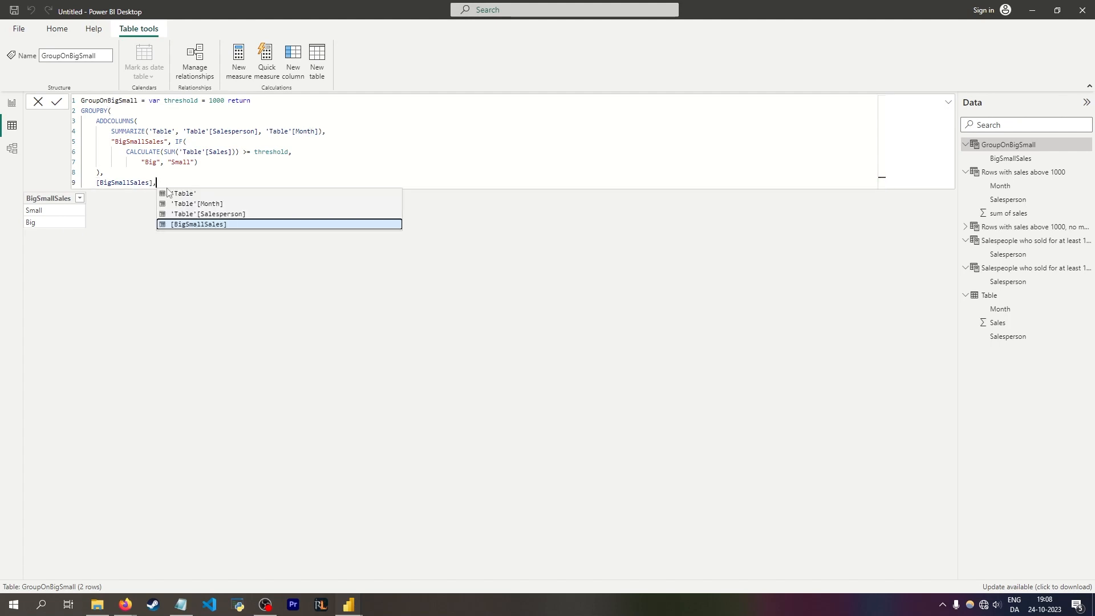
{"action": "key", "text": "shift+Return"}
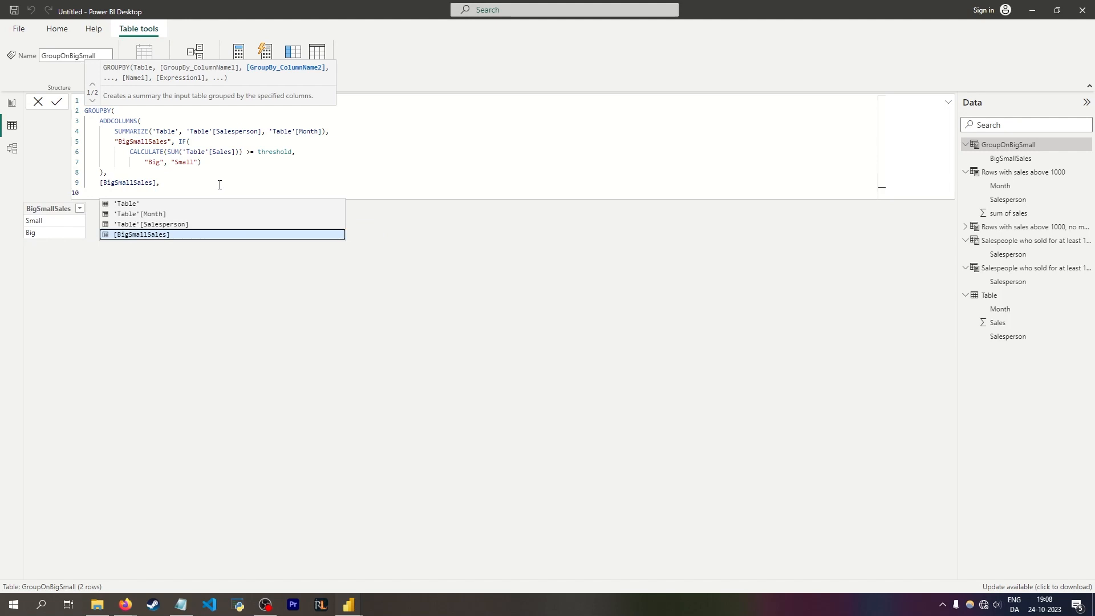
{"action": "type", "text": "\"Number of salespersons x months\", "}
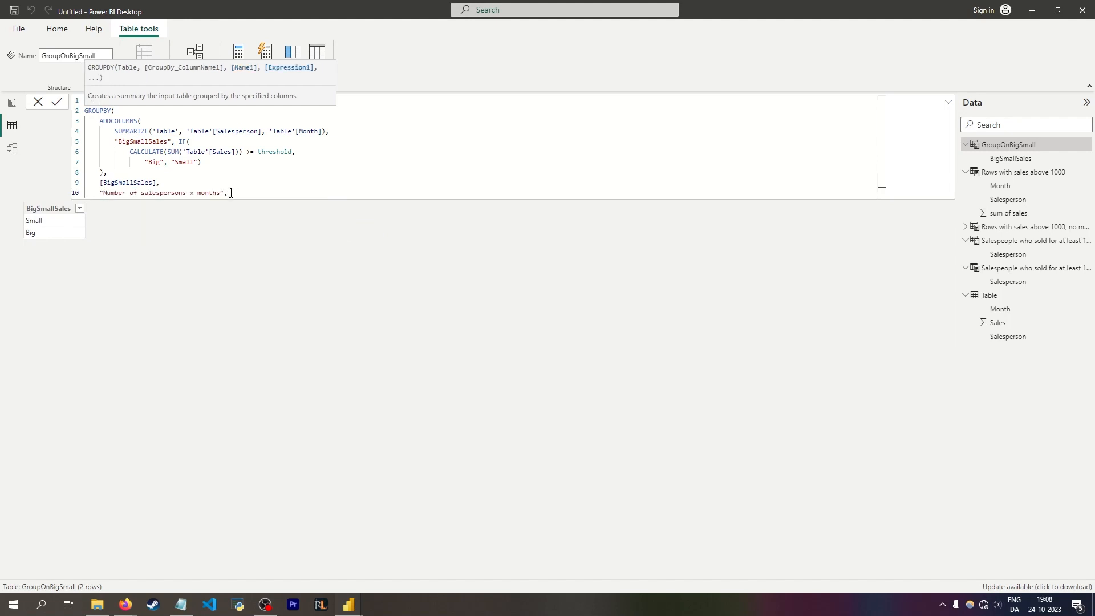
- Try the constant 1 as the expression of the "Number of salespersons x months" column and commit it
{"action": "type", "text": "\"1"}
{"action": "key", "text": "BackSpace"}
{"action": "key", "text": "BackSpace"}
{"action": "type", "text": "1)"}
{"action": "key", "text": "Return"}
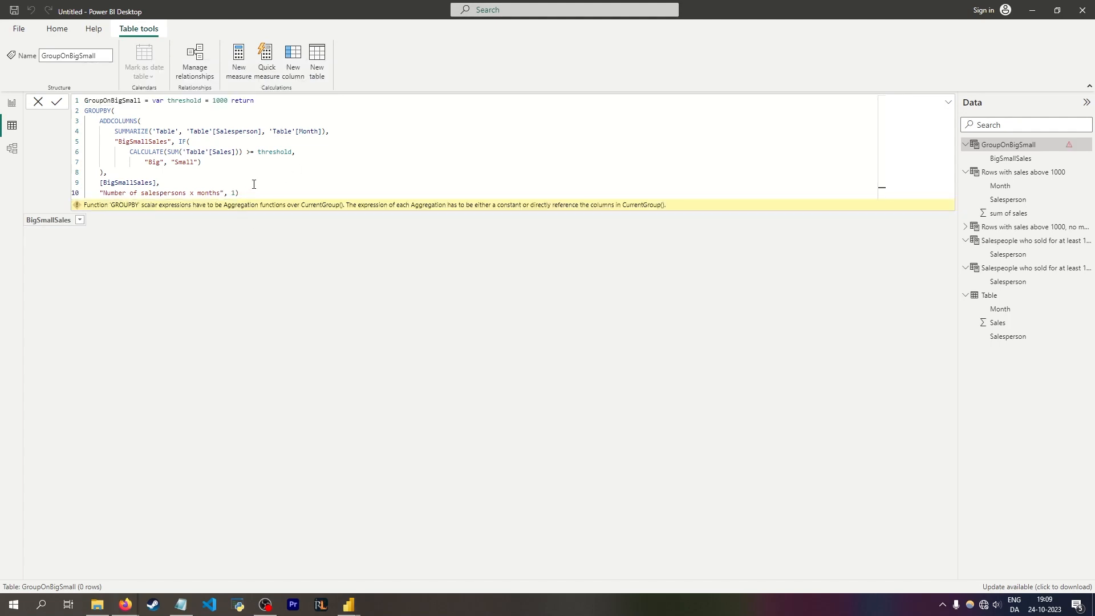
- Try COUNTROWS instead of the constant 1 as the expression of the "Number of salespersons x months" column
{"action": "double_click", "coordinate": [233, 192]}
{"action": "type", "text": "COUNTROWS("}
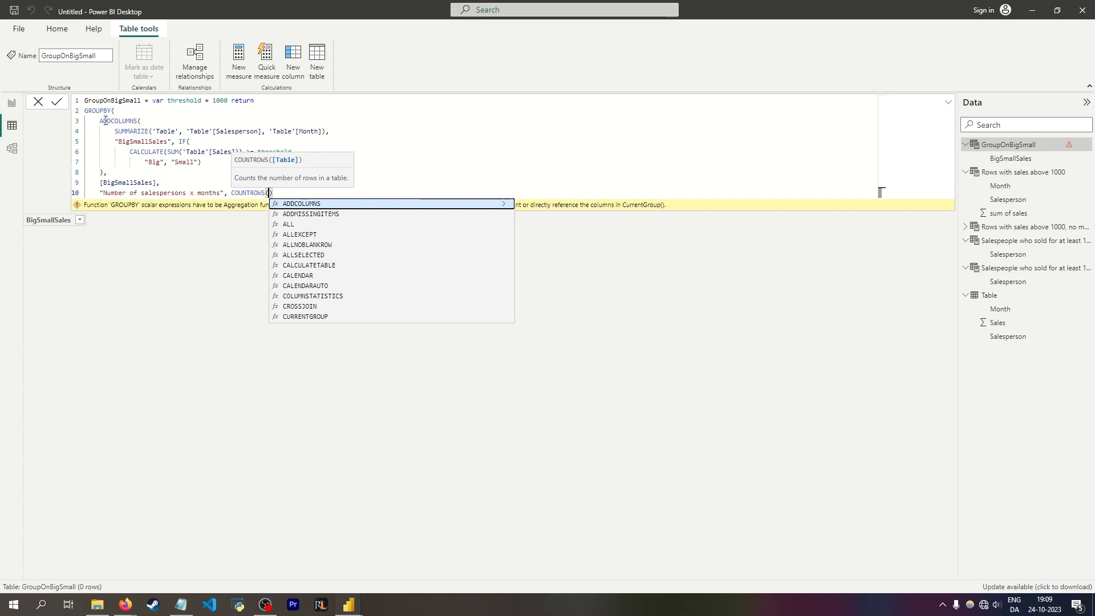
{"action": "left_click_drag", "start_coordinate": [99, 121], "coordinate": [276, 189]}
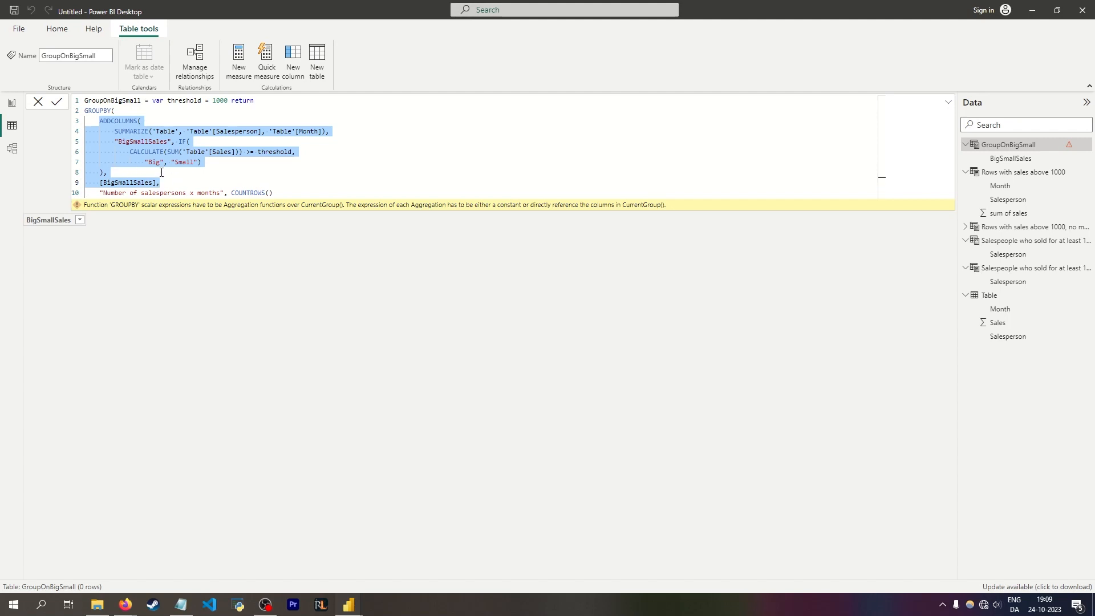
{"action": "left_click", "coordinate": [270, 194]}
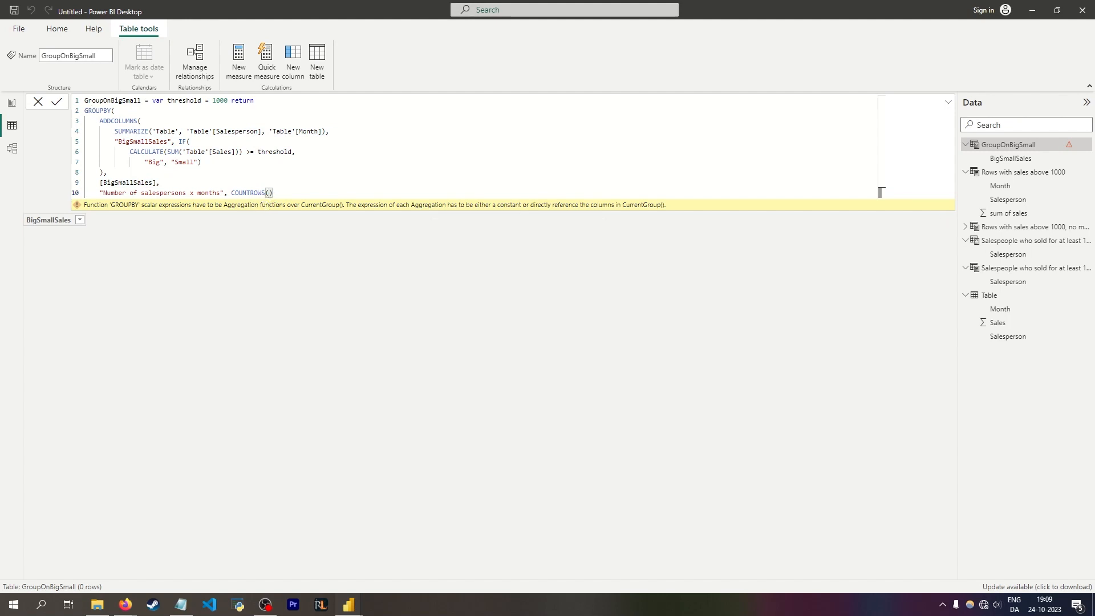
- Switch to the browser's DAX Guide page on CURRENTGROUP and examine its description and the GROUPBY example that counts customers
{"action": "left_click_drag", "start_coordinate": [1094, 108], "coordinate": [541, 66]}
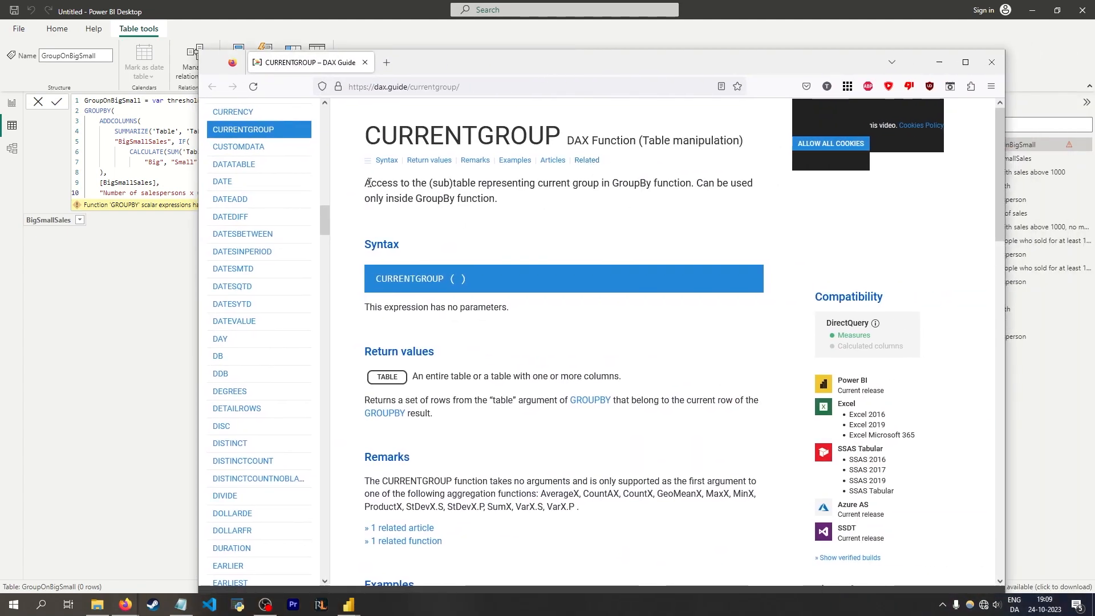
{"action": "left_click_drag", "start_coordinate": [368, 182], "coordinate": [661, 183]}
{"action": "left_click", "coordinate": [630, 217]}
{"action": "scroll", "coordinate": [525, 237], "scroll_direction": "down", "scroll_amount": 7}
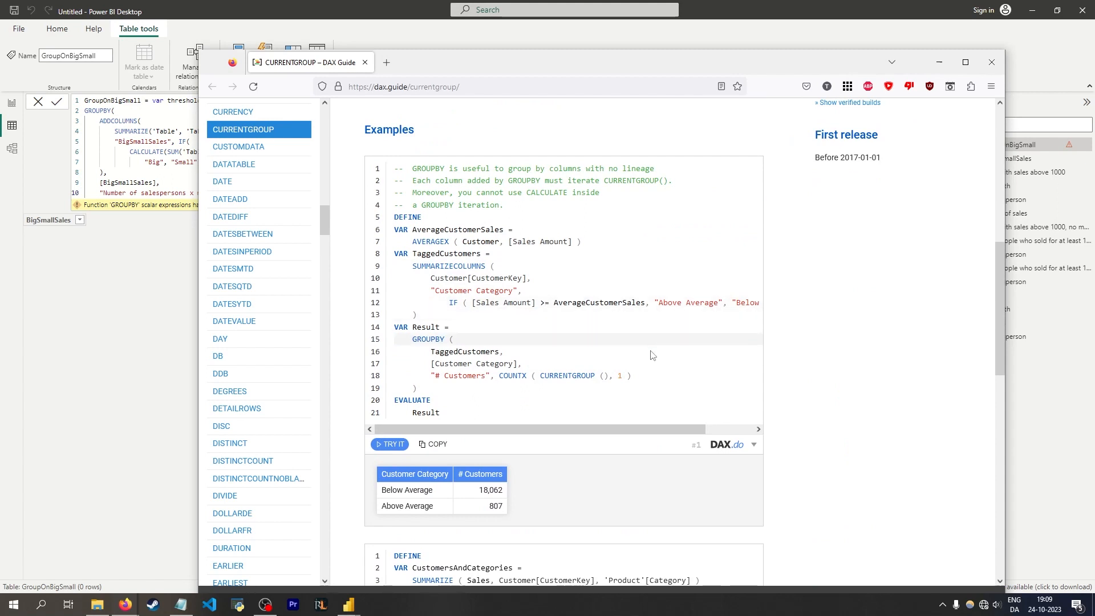
{"action": "left_click_drag", "start_coordinate": [632, 375], "coordinate": [428, 376]}
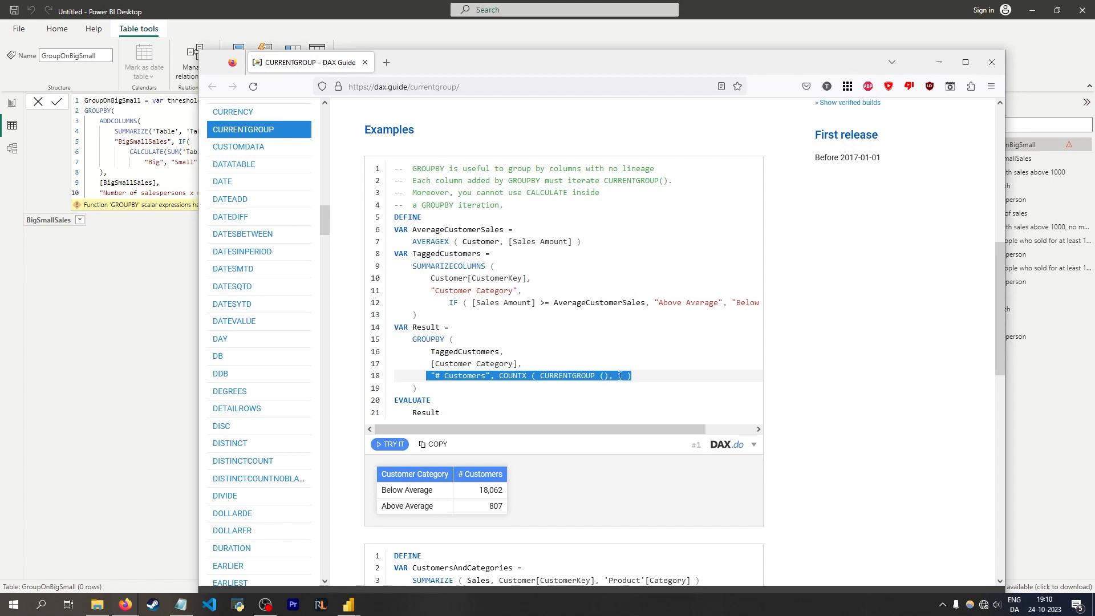
{"action": "left_click_drag", "start_coordinate": [646, 377], "coordinate": [521, 369]}
{"action": "left_click", "coordinate": [159, 269]}
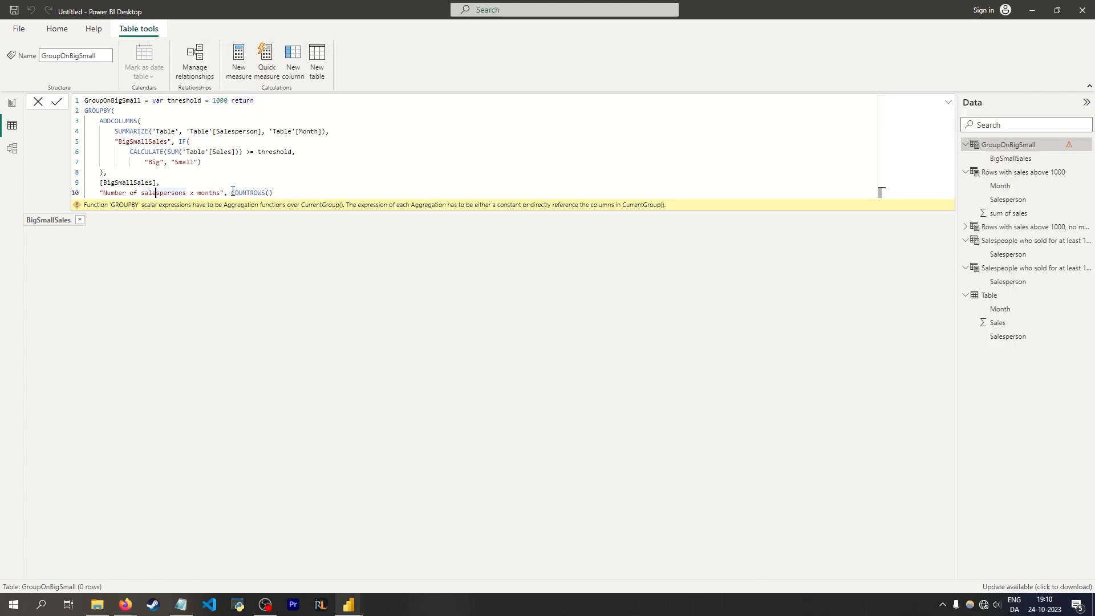
- In Power BI, set the "Number of salespersons x months" expression to COUNTX(CURRENTGROUP(), 1) and commit the GroupOnBigSmall formula
{"action": "left_click_drag", "start_coordinate": [230, 193], "coordinate": [275, 194]}
{"action": "type", "text": "COUNTX(curr"}
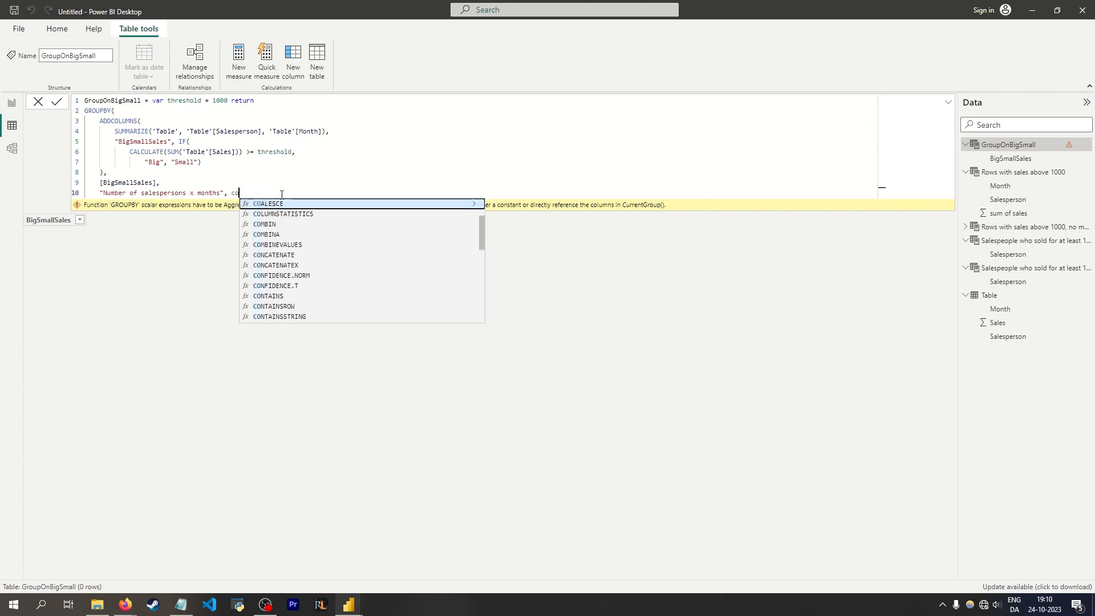
{"action": "key", "text": "Tab"}
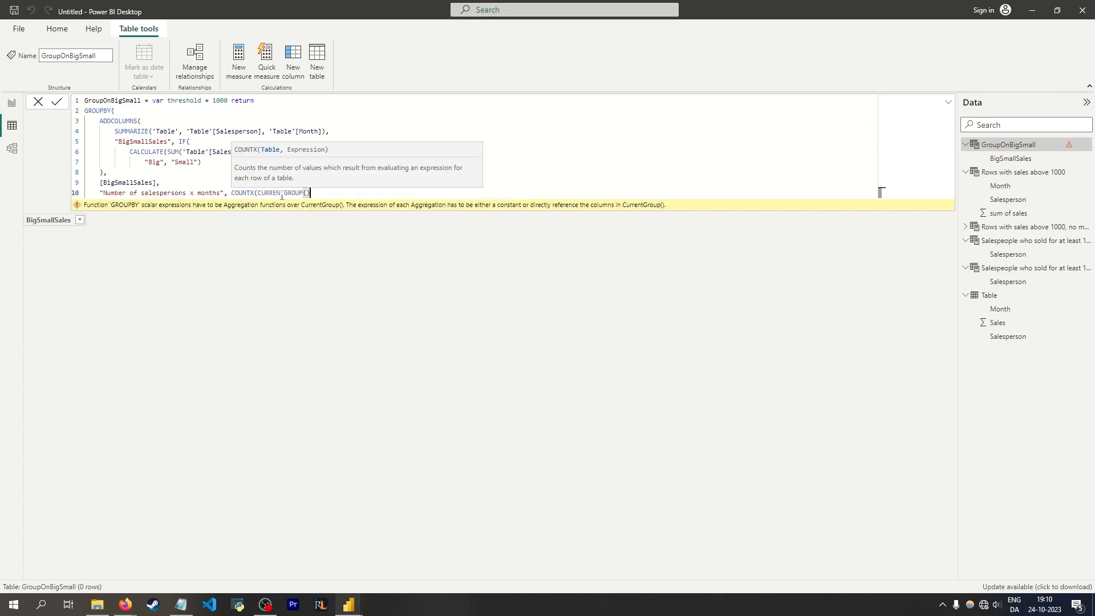
{"action": "type", "text": "(), 1)"}
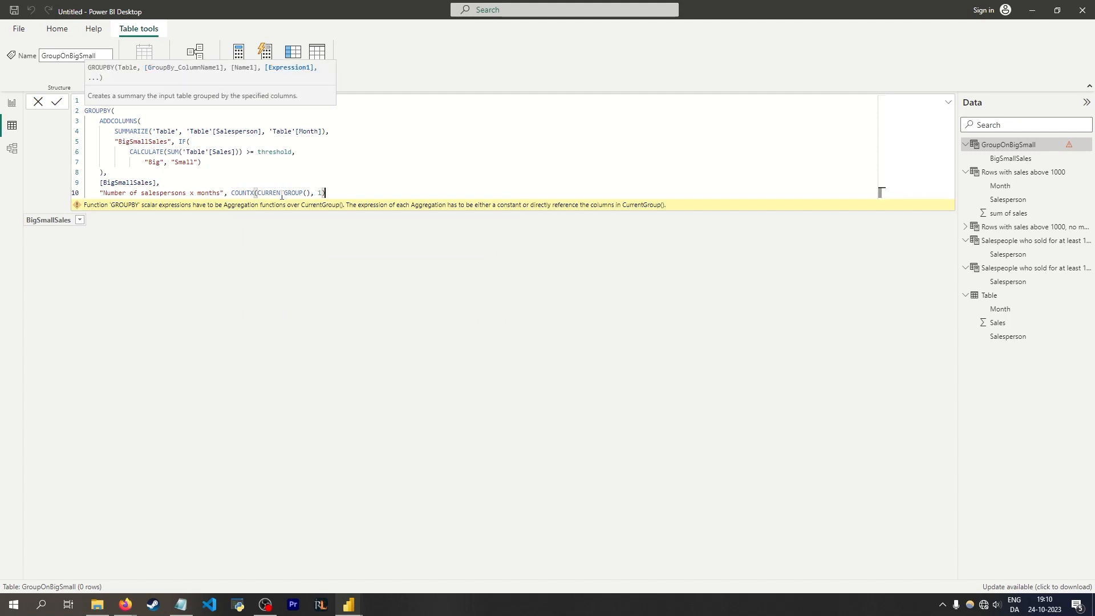
{"action": "type", "text": ")"}
{"action": "key", "text": "Return"}
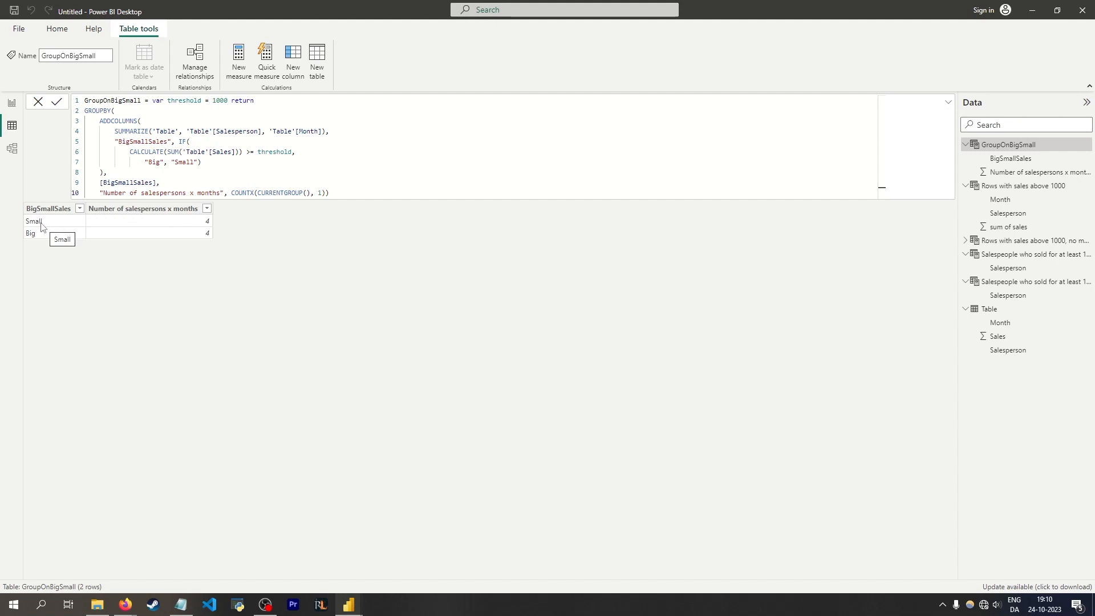
- Try 1150 and 800 as the threshold variable in the GroupOnBigSmall formula, and set it back to 1000
{"action": "left_click", "coordinate": [162, 235]}
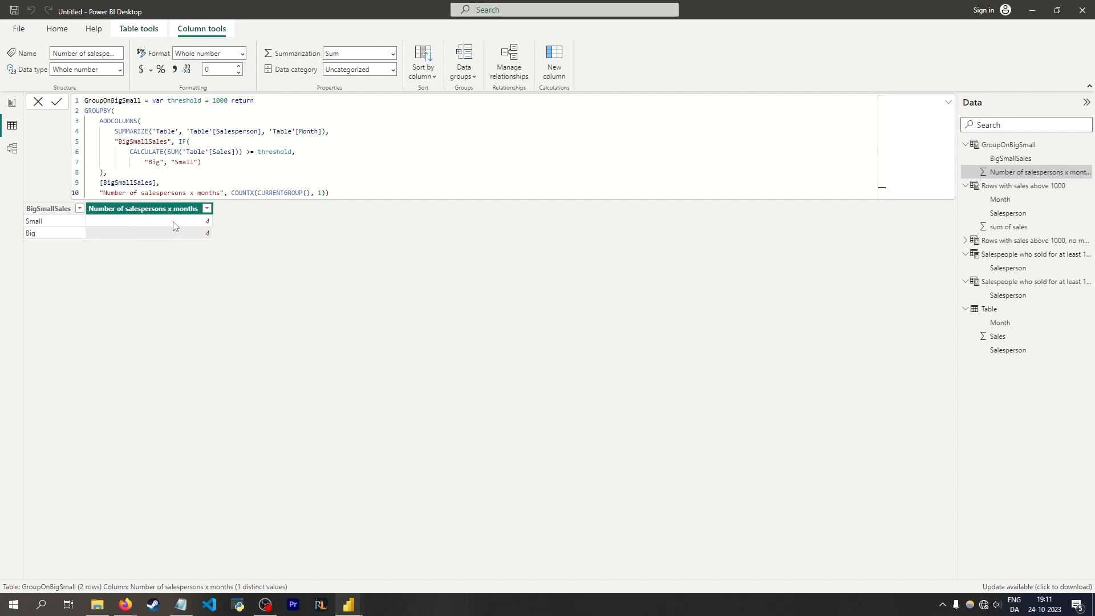
{"action": "double_click", "coordinate": [222, 99]}
{"action": "type", "text": "110"}
{"action": "type", "text": "0"}
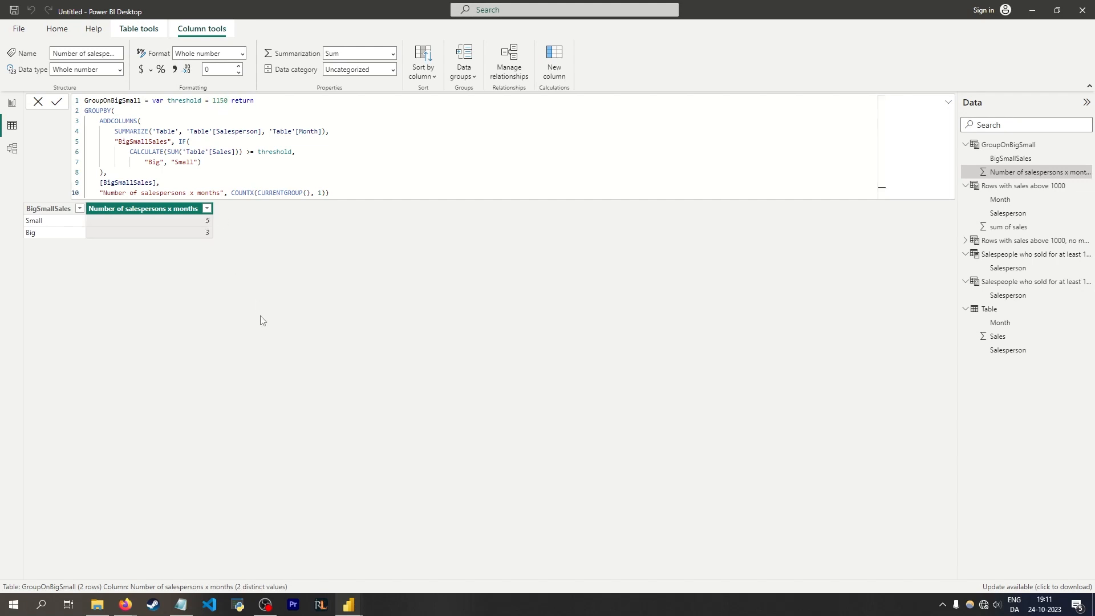
{"action": "key", "text": "Return"}
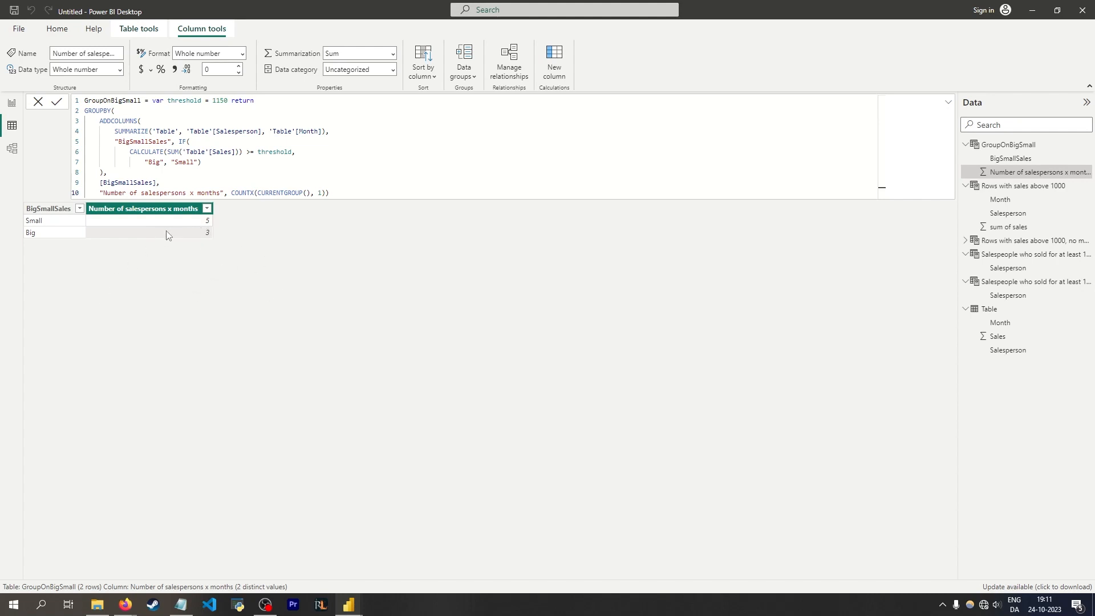
{"action": "double_click", "coordinate": [221, 101]}
{"action": "type", "text": "800"}
{"action": "key", "text": "Return"}
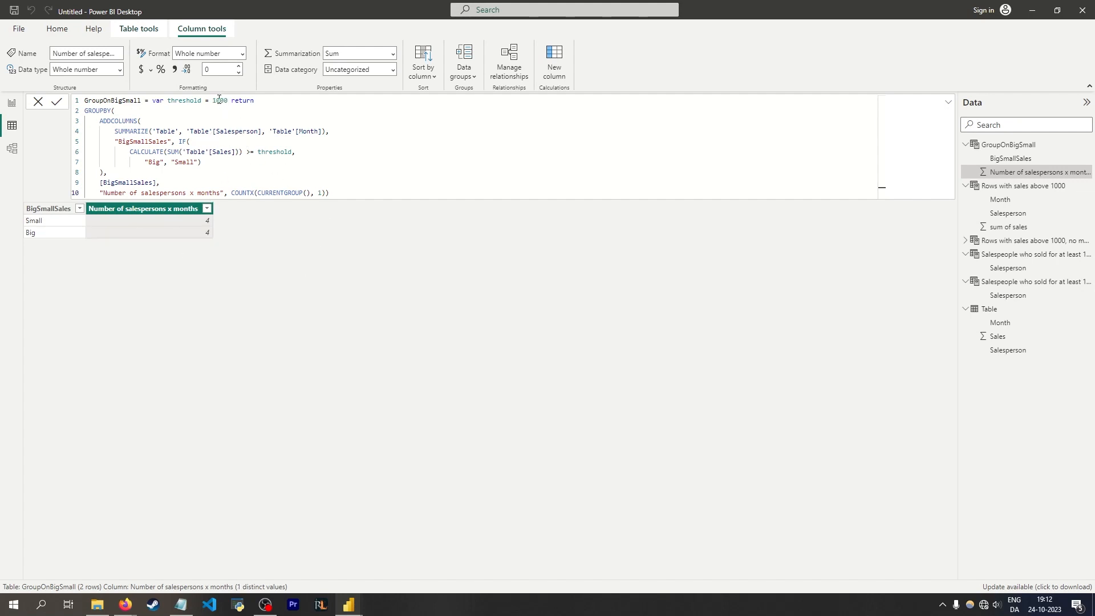
- Review the formula of "Rows with sales above 1000, no months", the GroupOnBigSmall result and the rows of the source Table
{"action": "left_click", "coordinate": [1012, 242]}
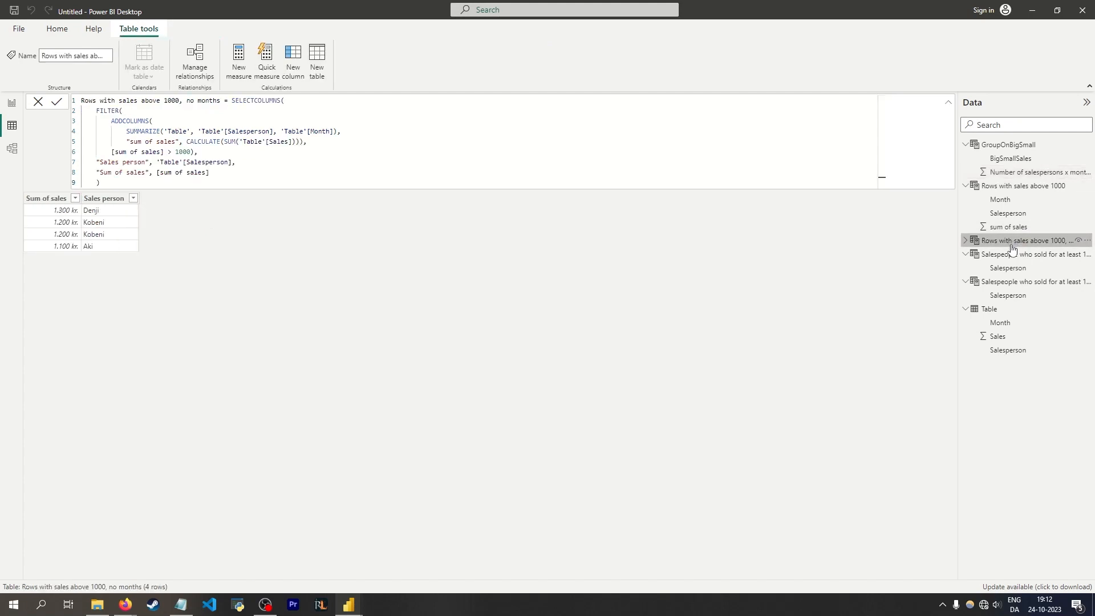
{"action": "left_click", "coordinate": [181, 151]}
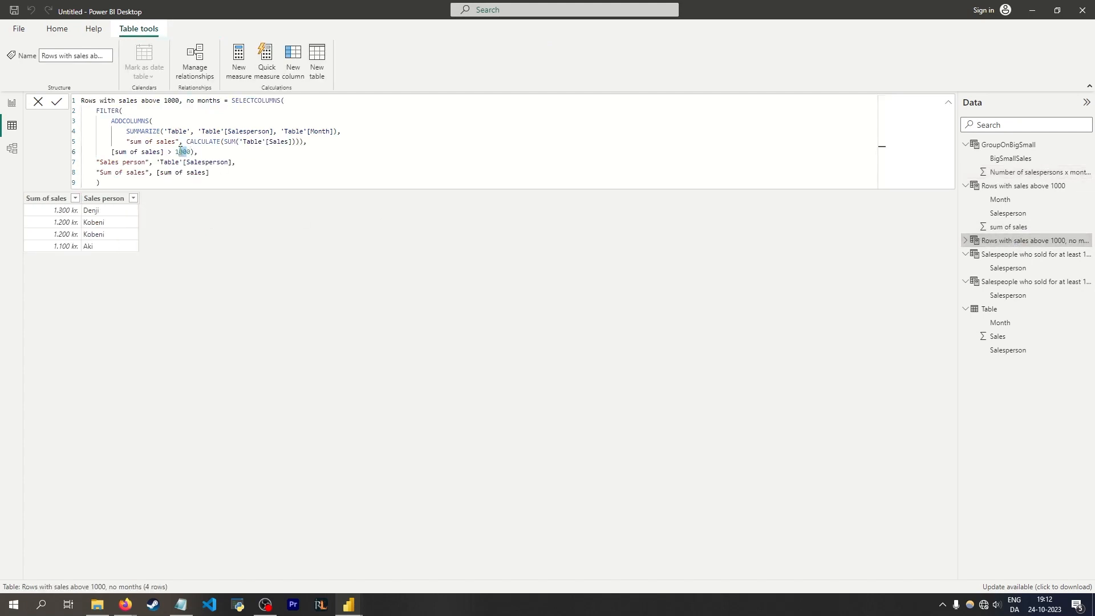
{"action": "double_click", "coordinate": [184, 151]}
{"action": "left_click", "coordinate": [298, 248]}
{"action": "left_click", "coordinate": [1020, 145]}
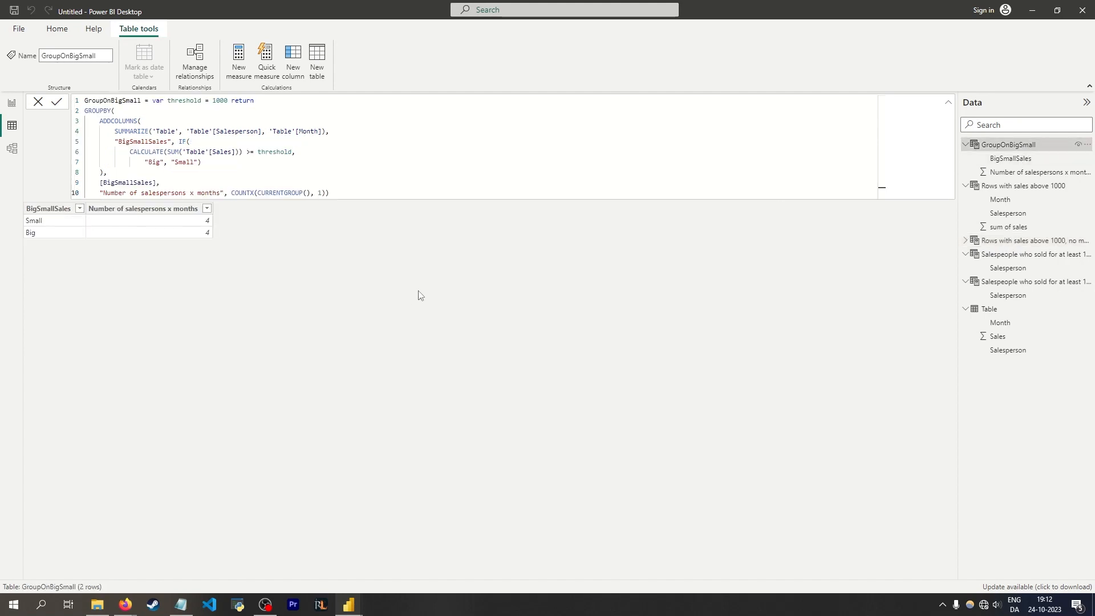
{"action": "left_click", "coordinate": [1013, 311]}
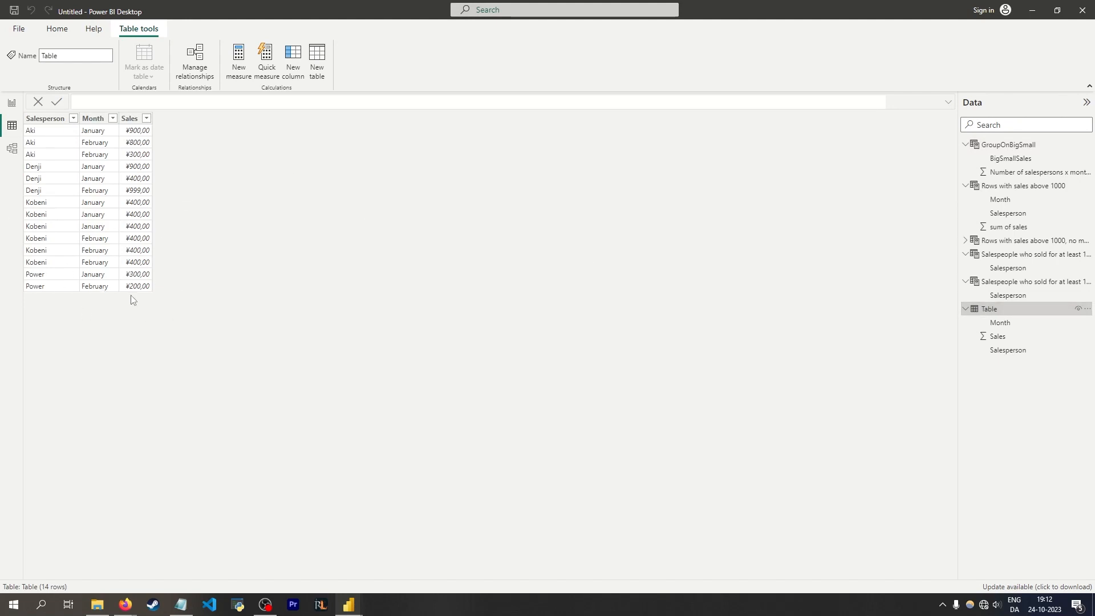
- Compare the SUMMARIZE and GROUPBY formulas of the two "Salespeople who sold for at least 1000 in any month" tables
{"action": "left_click", "coordinate": [1020, 287]}
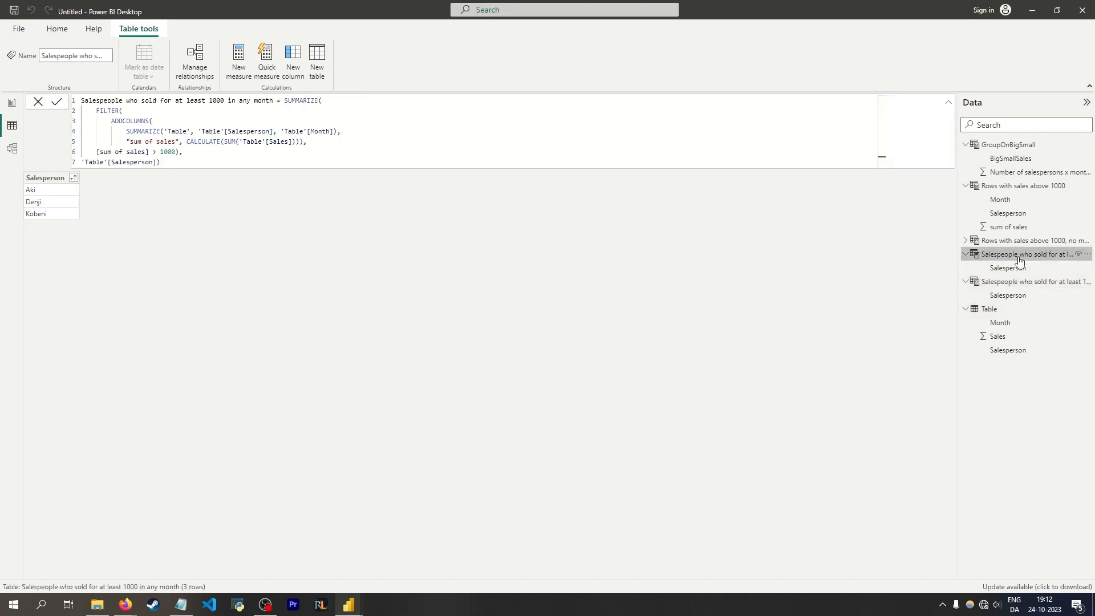
{"action": "left_click", "coordinate": [1020, 286]}
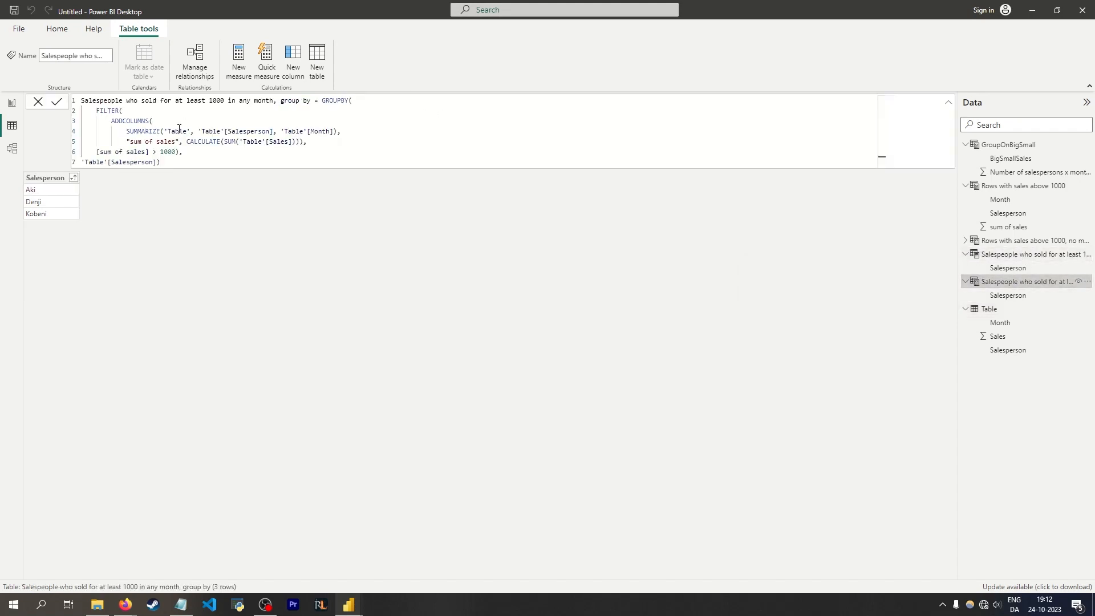
{"action": "left_click_drag", "start_coordinate": [98, 151], "coordinate": [166, 152]}
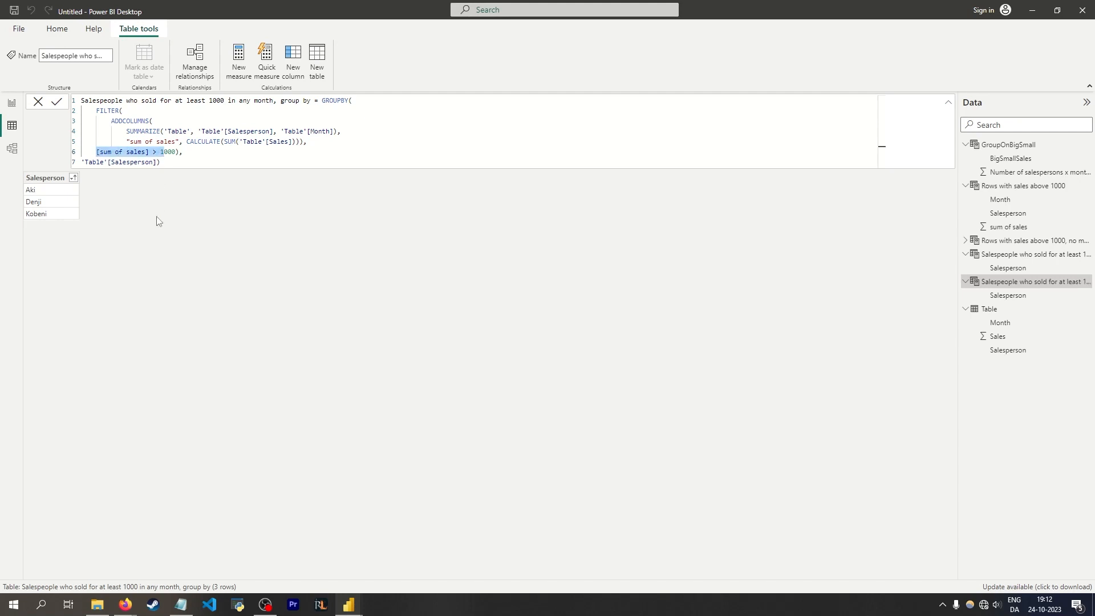
{"action": "left_click_drag", "start_coordinate": [84, 162], "coordinate": [176, 164]}
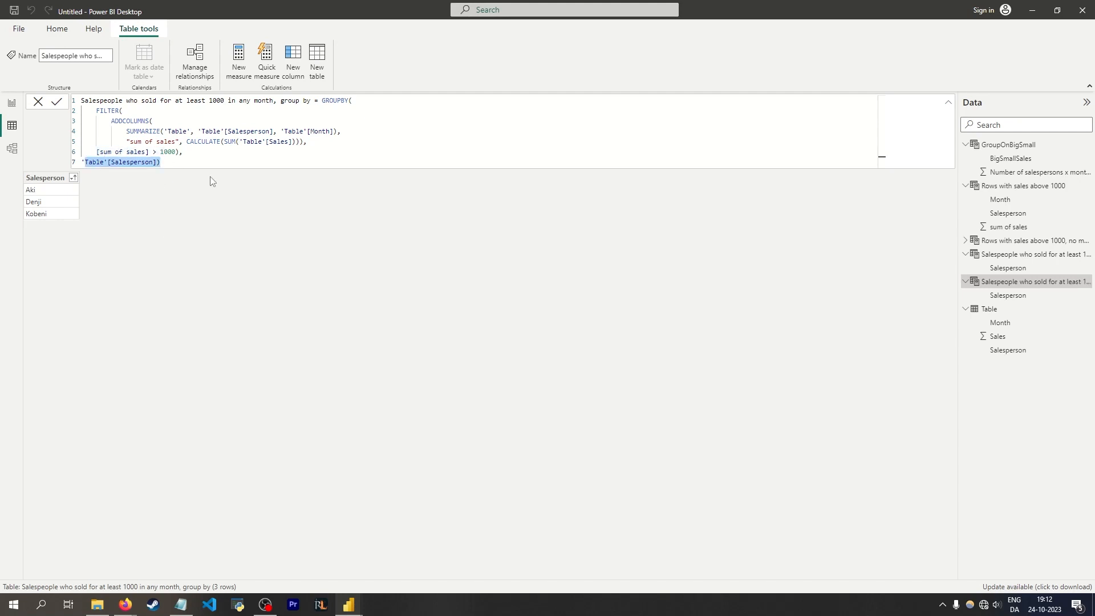
{"action": "left_click", "coordinate": [165, 162]}
{"action": "triple_click", "coordinate": [143, 163]}
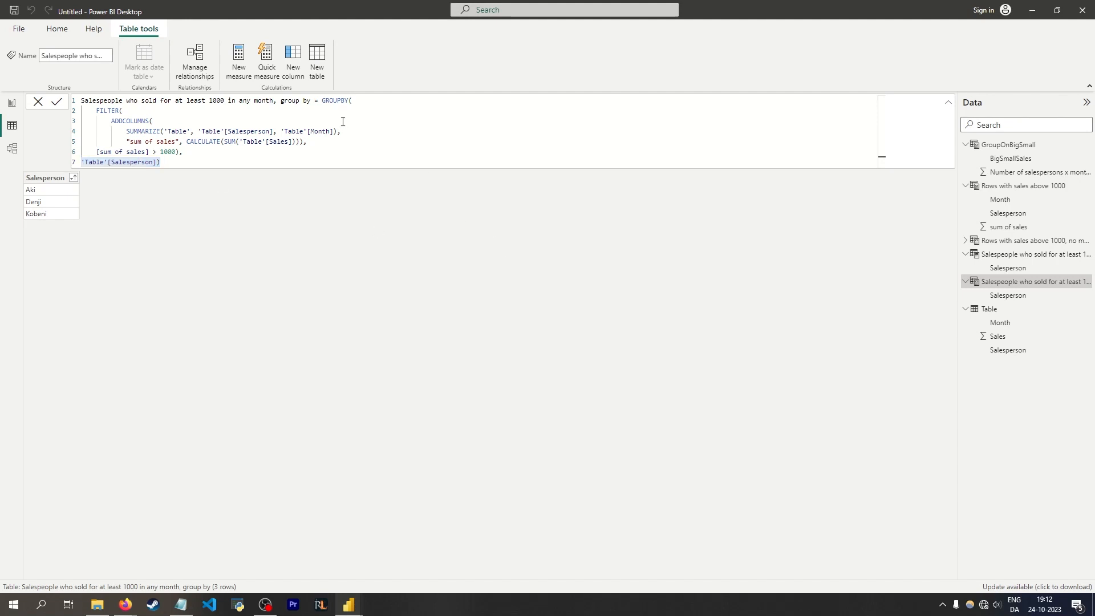
{"action": "left_click", "coordinate": [1015, 254]}
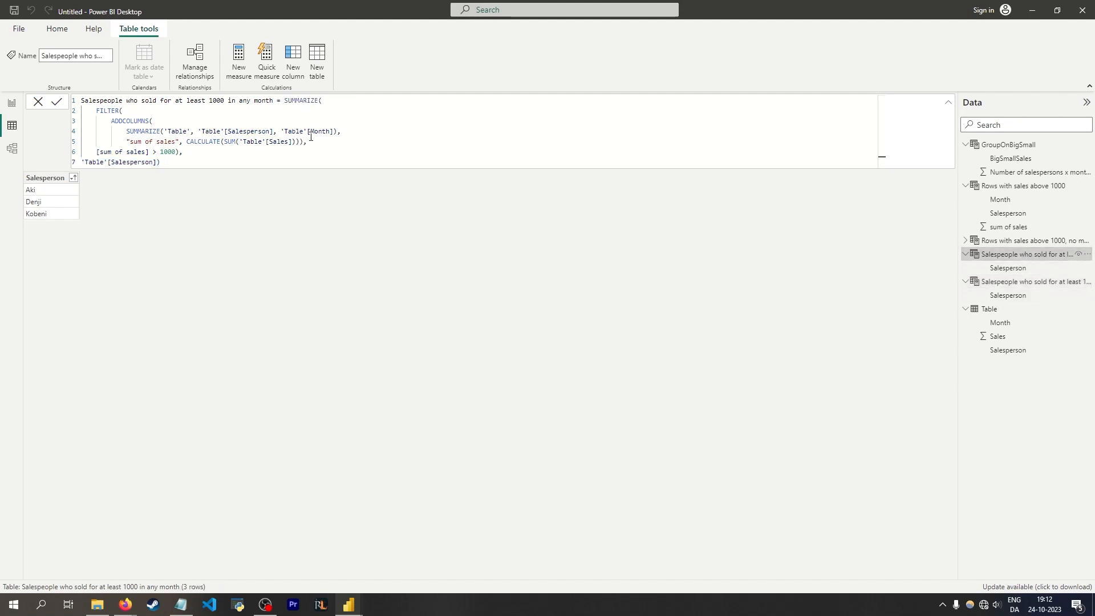